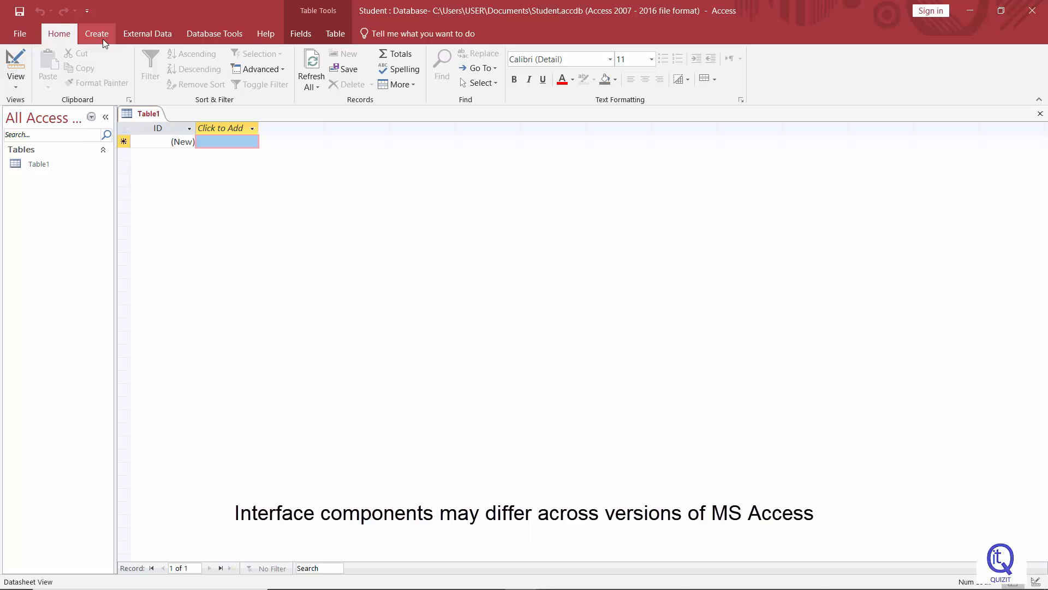
# Browse through the ribbon tabs to review the available commands
pyautogui.click(102, 37)
pyautogui.click(158, 35)
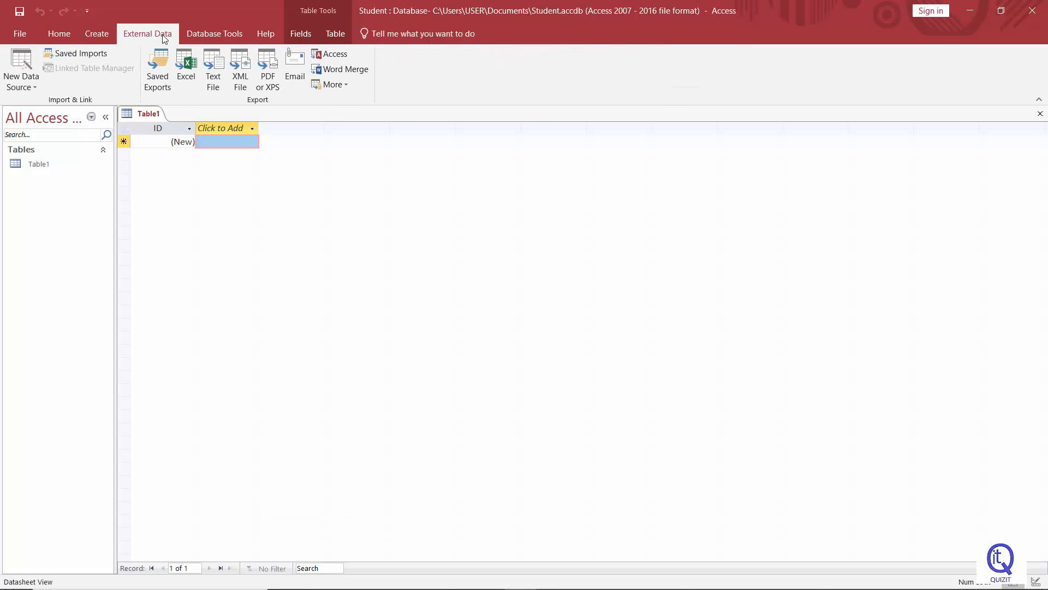
pyautogui.click(214, 38)
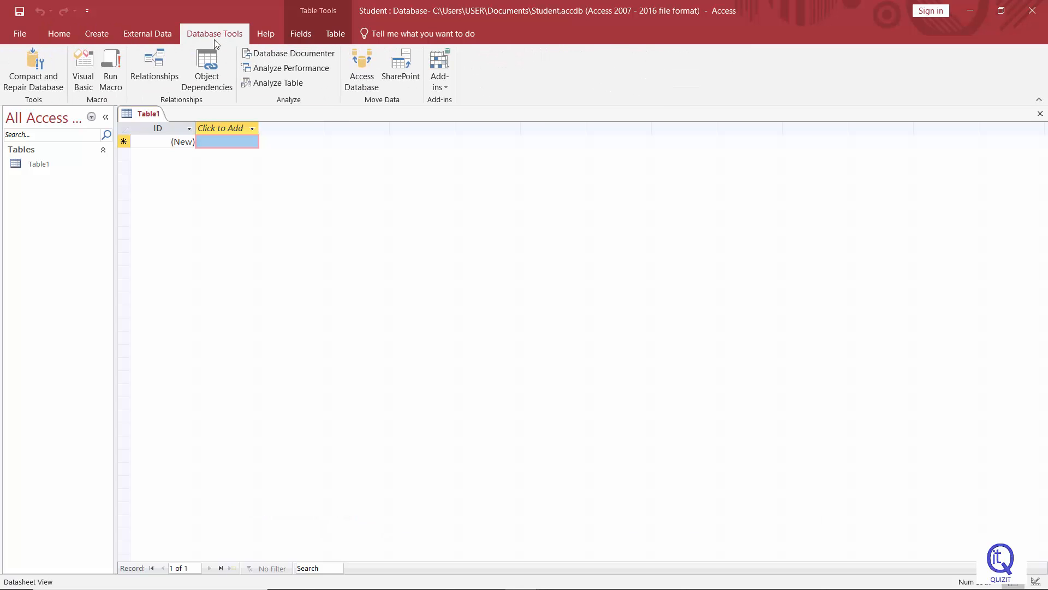
pyautogui.click(261, 35)
pyautogui.click(299, 35)
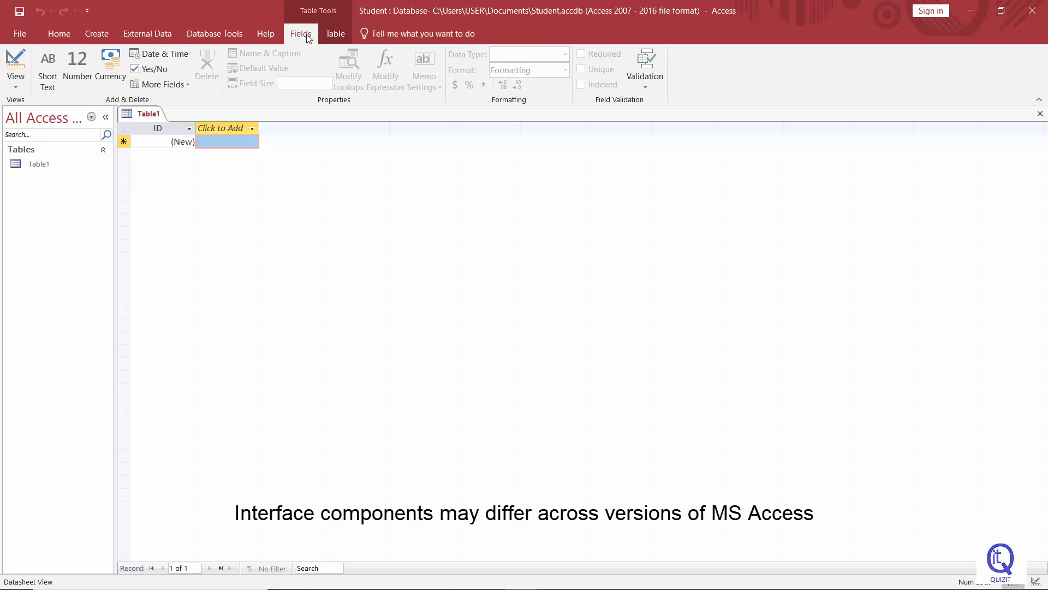
pyautogui.click(329, 41)
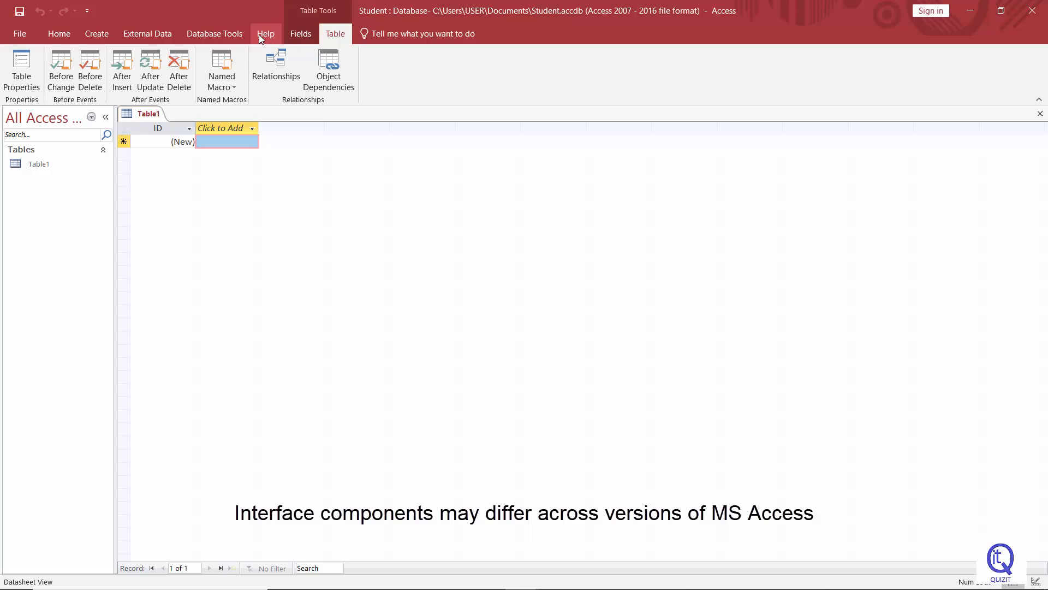
pyautogui.click(215, 33)
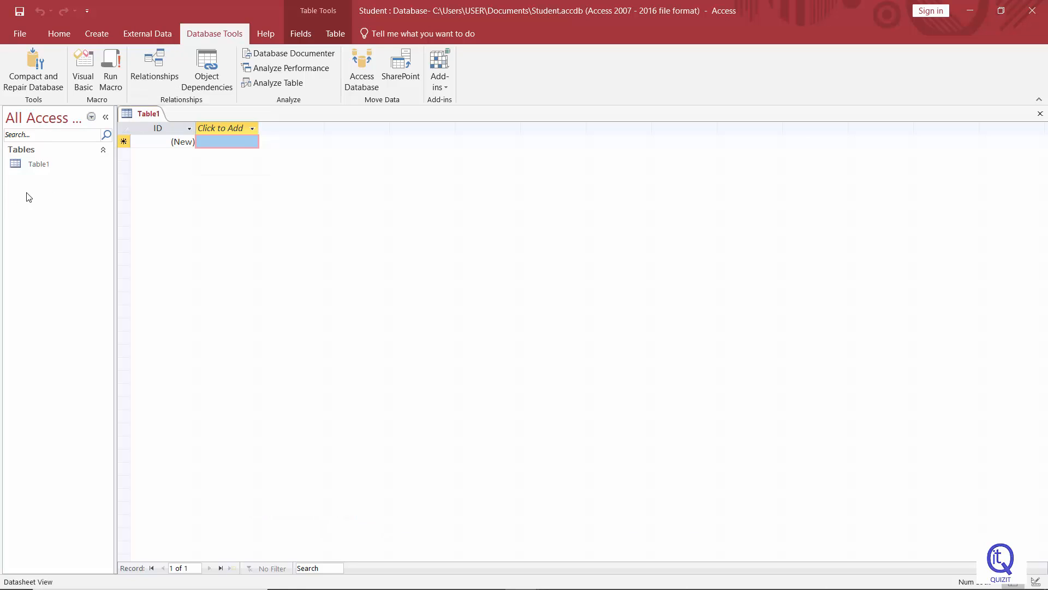
# Create a second new blank table in the database
pyautogui.click(35, 165)
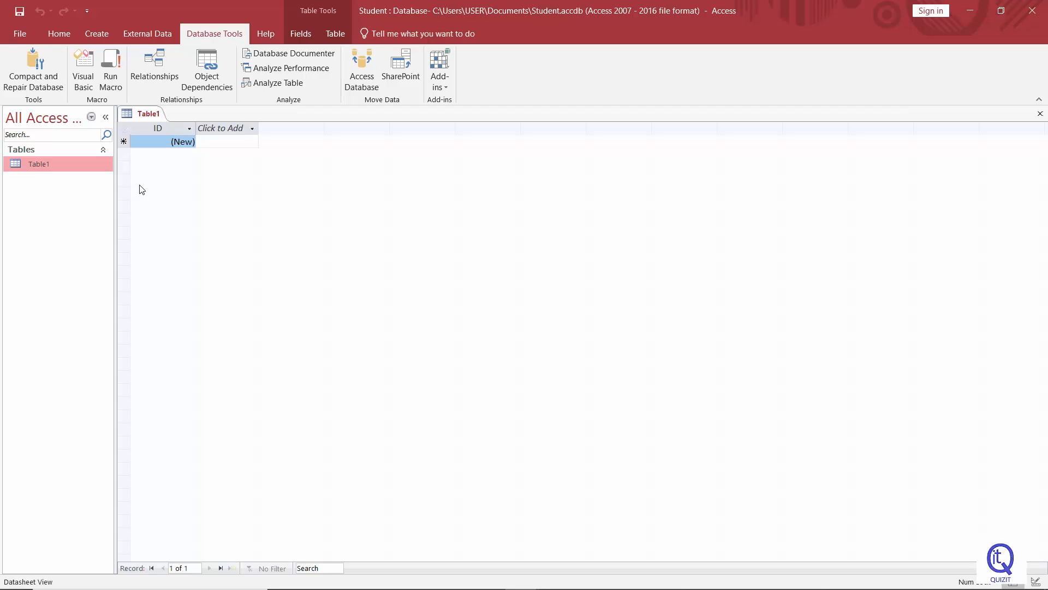
pyautogui.click(98, 34)
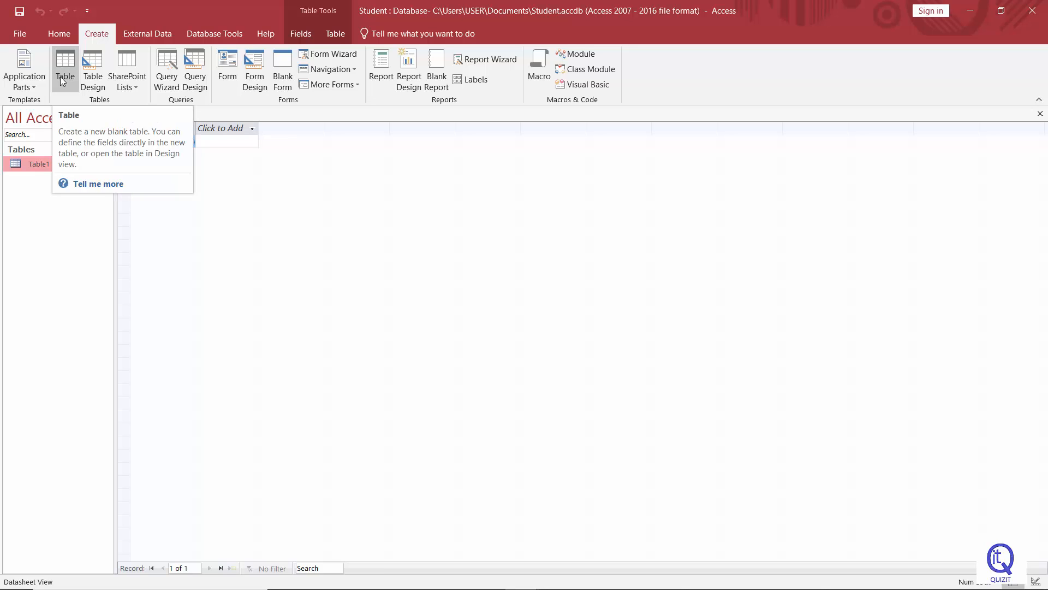
pyautogui.click(63, 81)
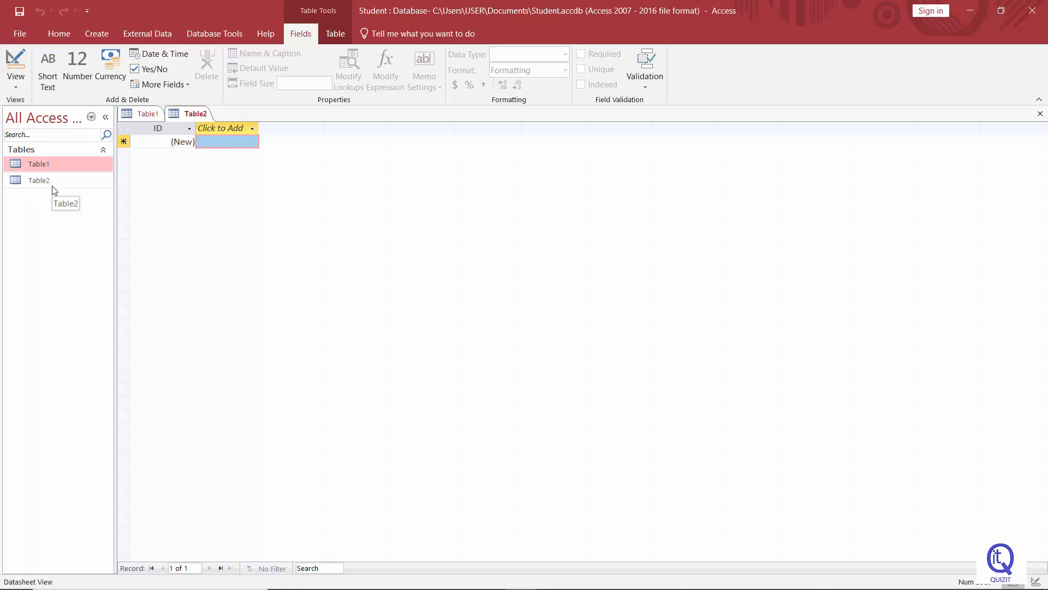
# Switch between the two open table tabs and review the tab's view options
pyautogui.click(51, 175)
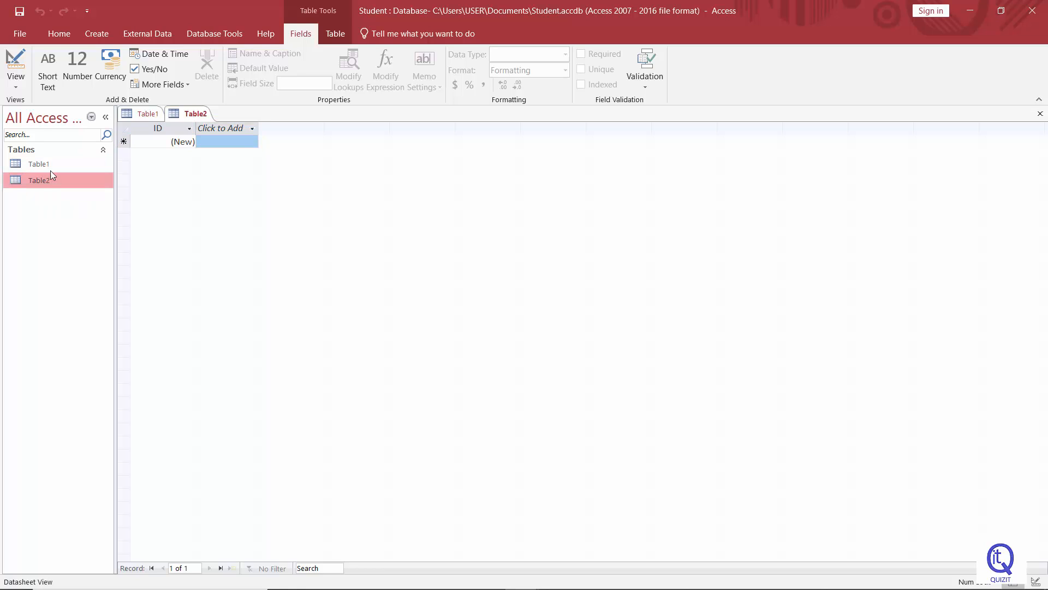
pyautogui.click(147, 115)
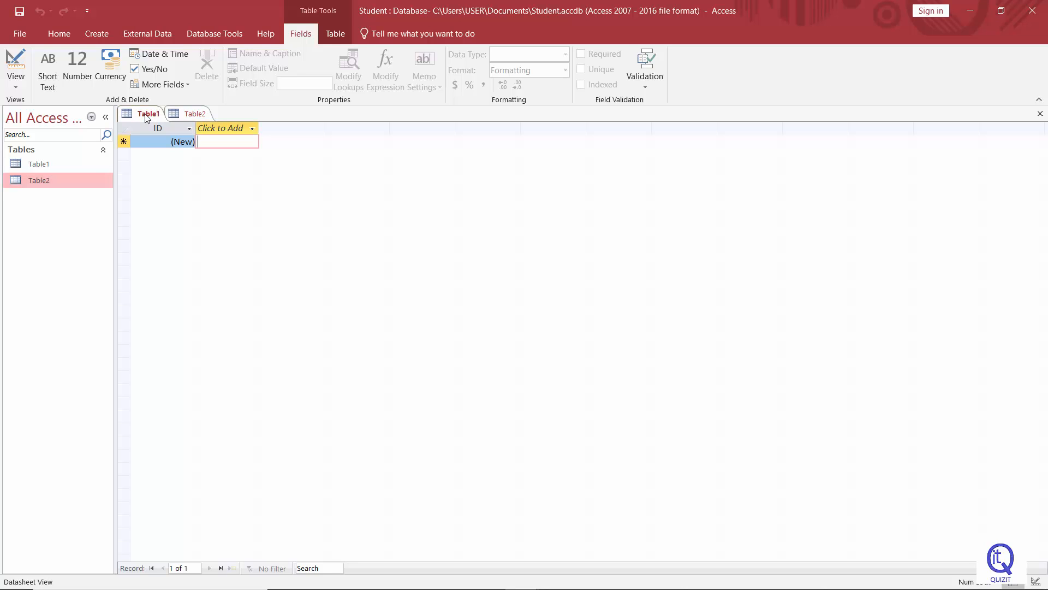
pyautogui.click(189, 115)
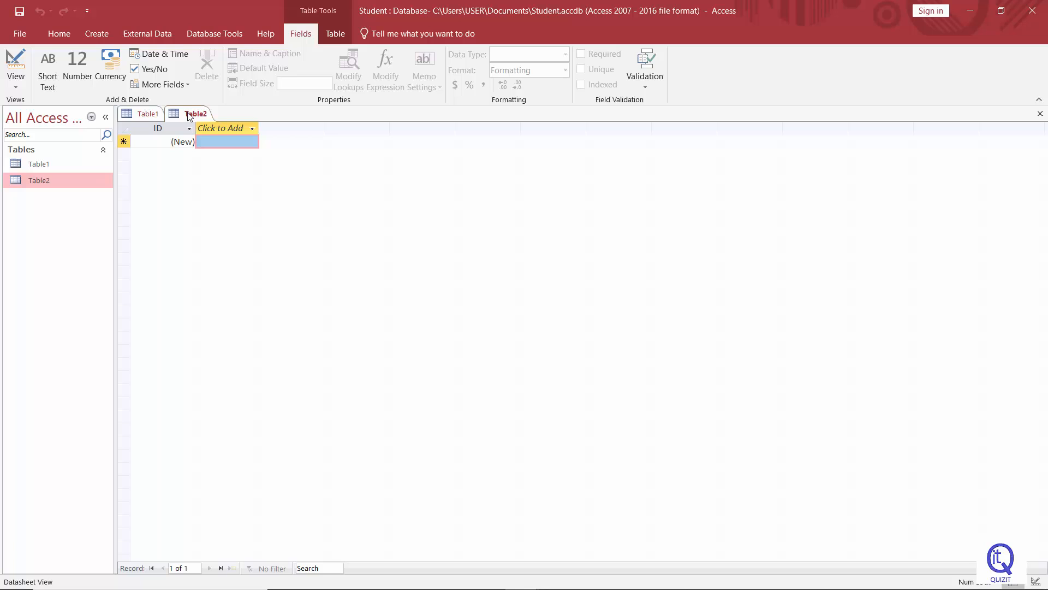
pyautogui.click(146, 115)
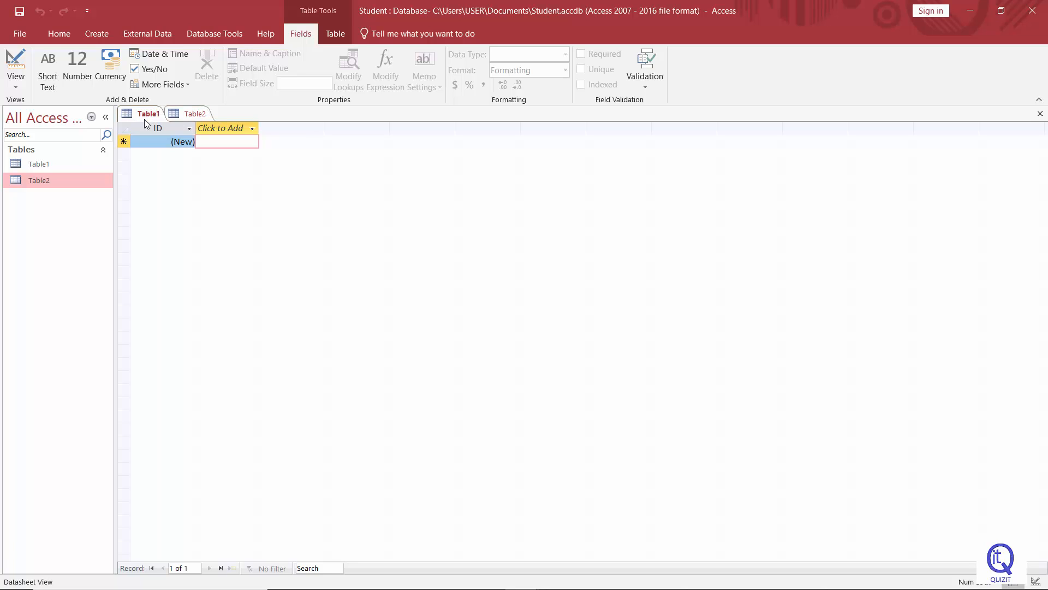
pyautogui.rightClick(145, 116)
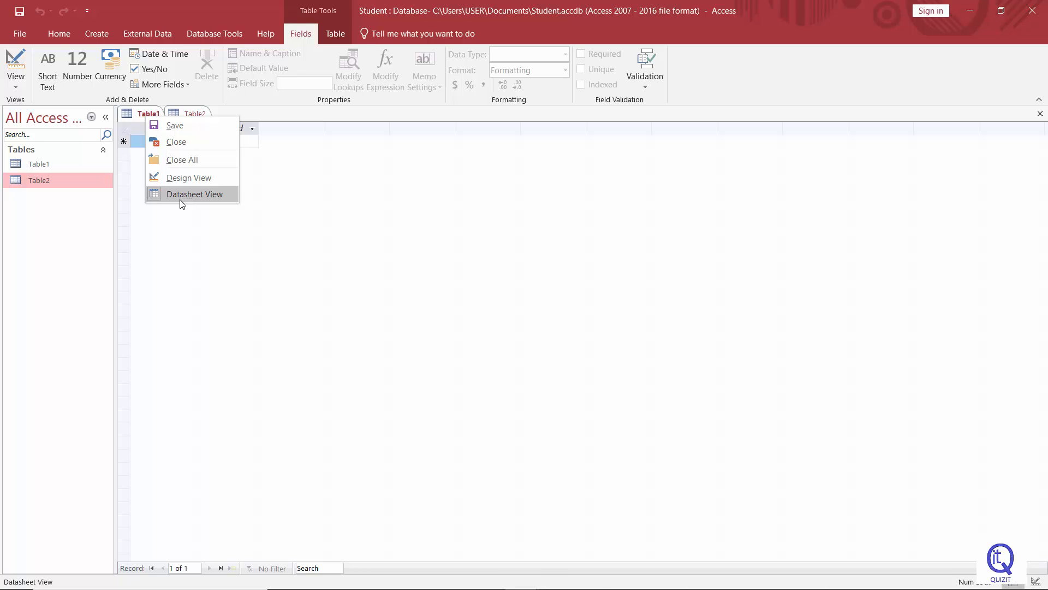
pyautogui.click(181, 196)
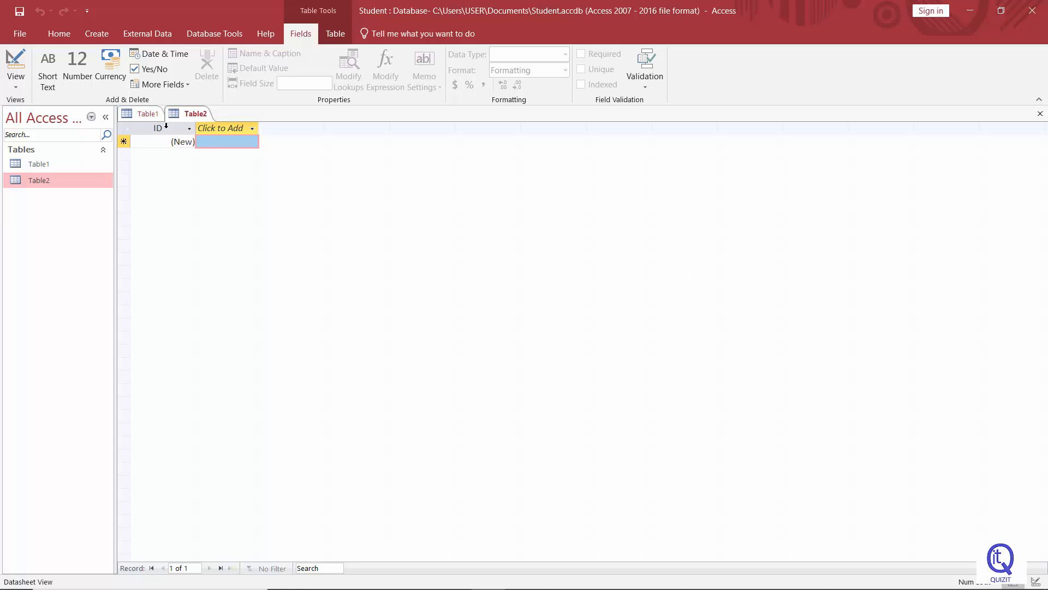
pyautogui.click(148, 115)
pyautogui.click(180, 115)
# Save the second table with the name Employee
pyautogui.click(21, 12)
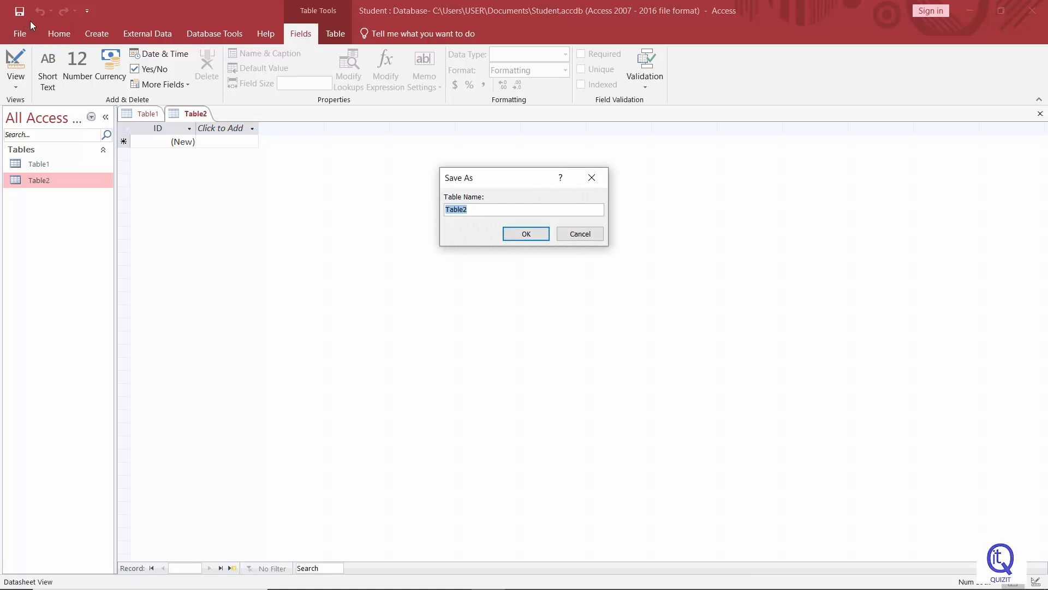
pyautogui.moveTo(475, 175); pyautogui.dragTo(349, 185)
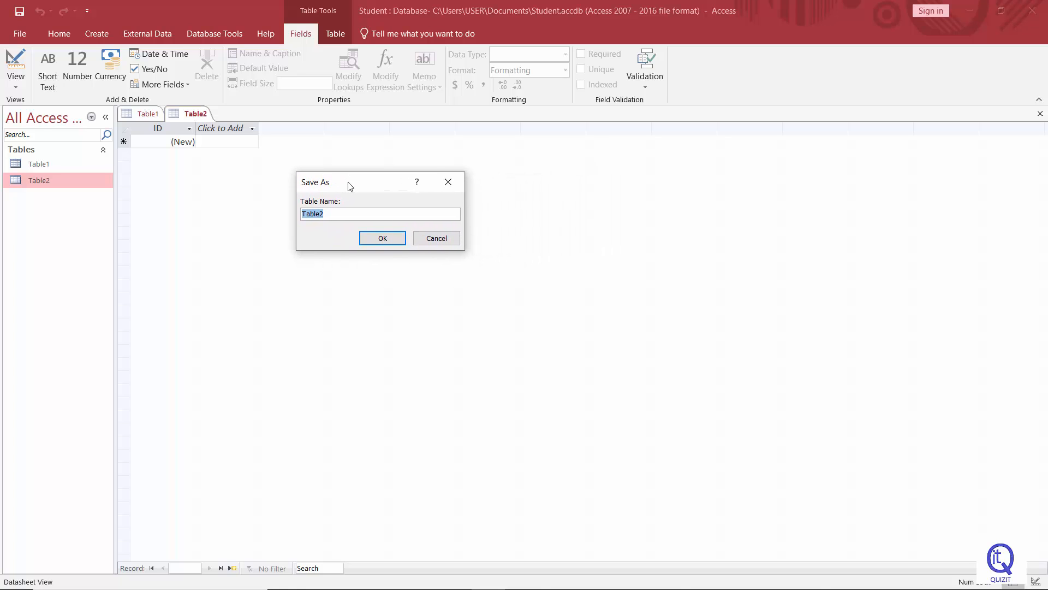
pyautogui.click(354, 214)
pyautogui.press('BackSpace')
pyautogui.press('BackSpace')
pyautogui.press('BackSpace')
pyautogui.press('BackSpace')
pyautogui.press('BackSpace')
pyautogui.press('BackSpace')
pyautogui.write('Employee')
pyautogui.click(382, 238)
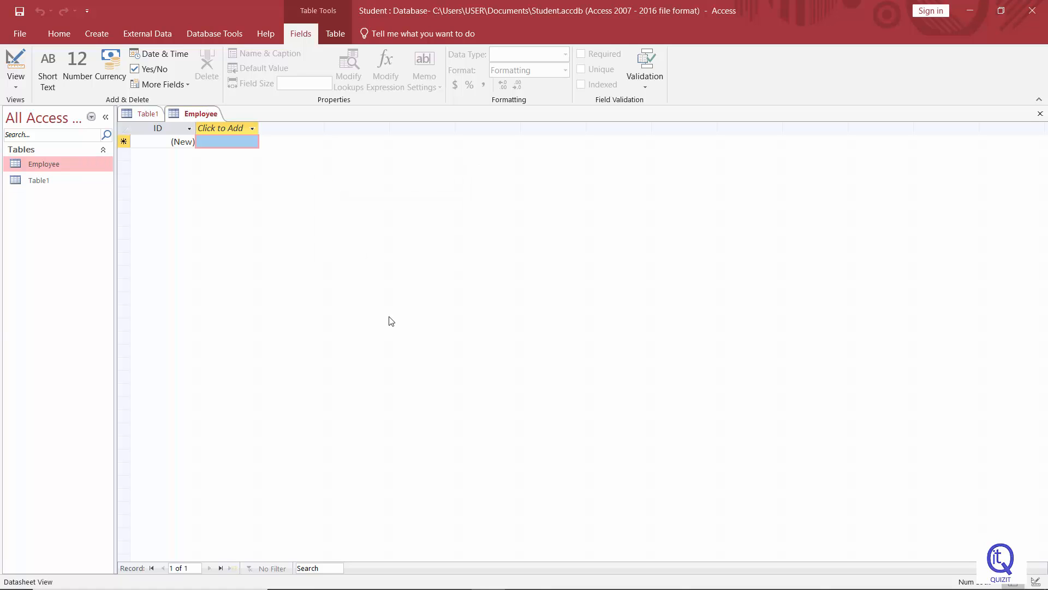
# Save the first table with the name Department
pyautogui.click(138, 117)
pyautogui.click(19, 12)
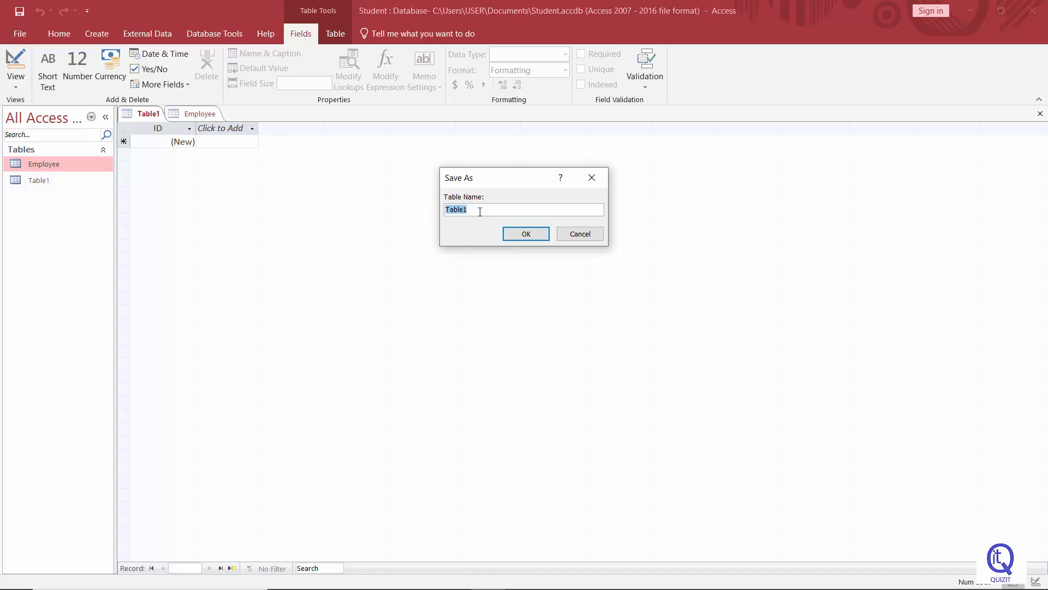
pyautogui.write('Department')
pyautogui.click(535, 237)
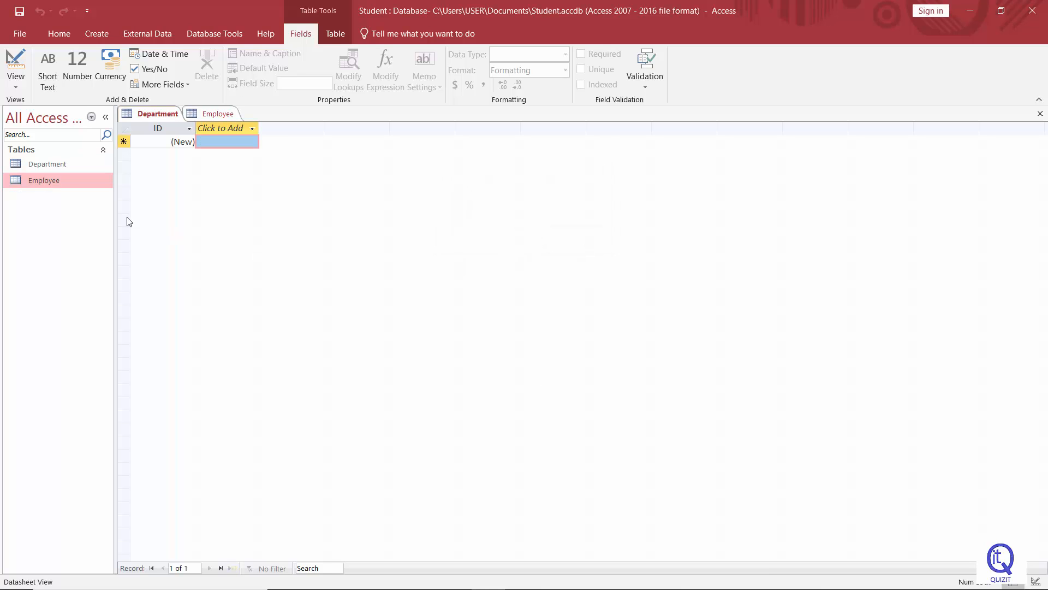
pyautogui.click(47, 166)
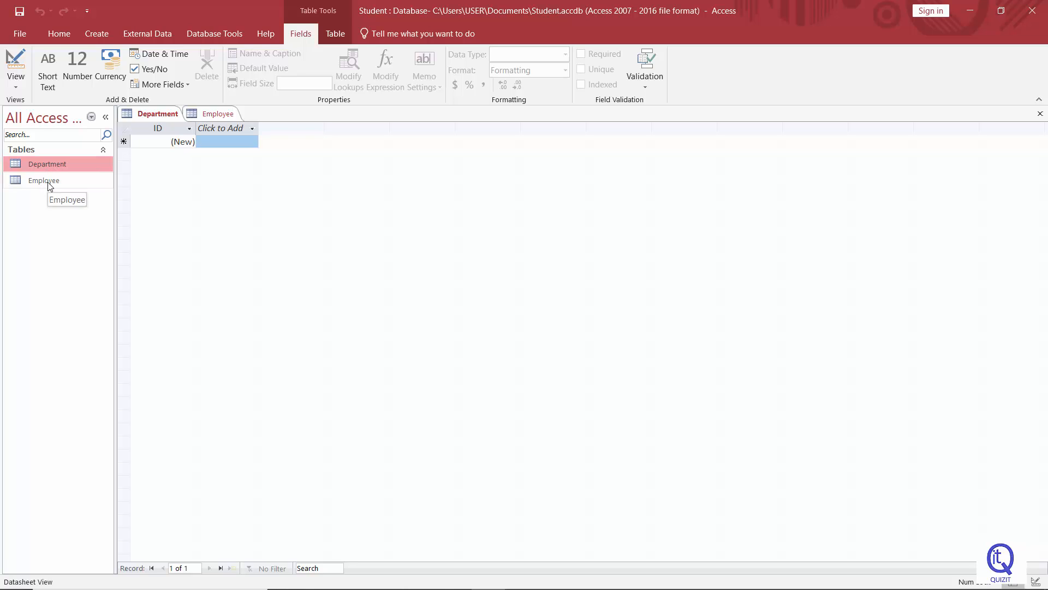
pyautogui.click(47, 181)
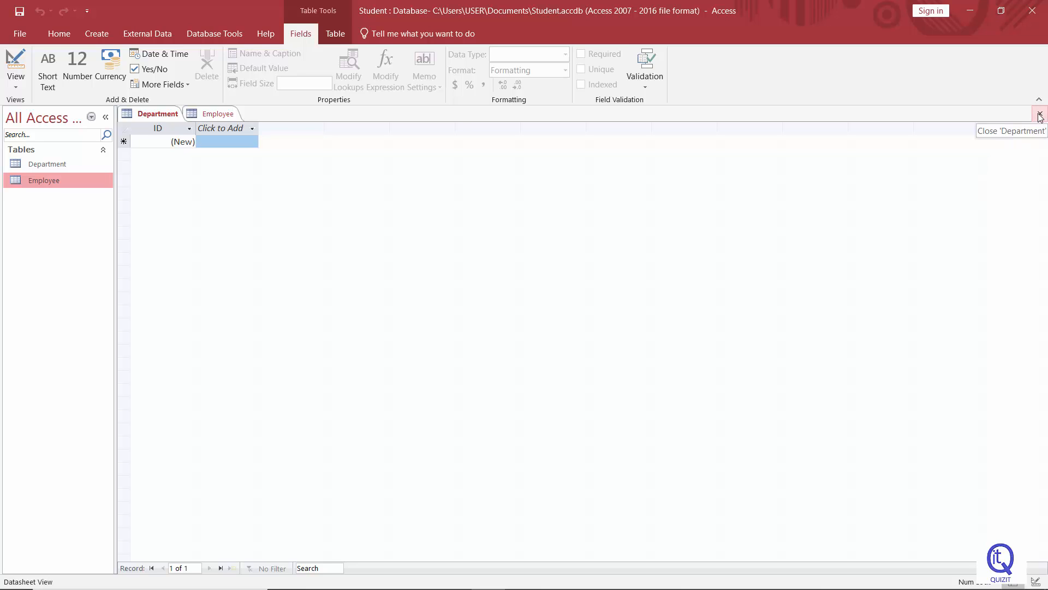
pyautogui.rightClick(154, 116)
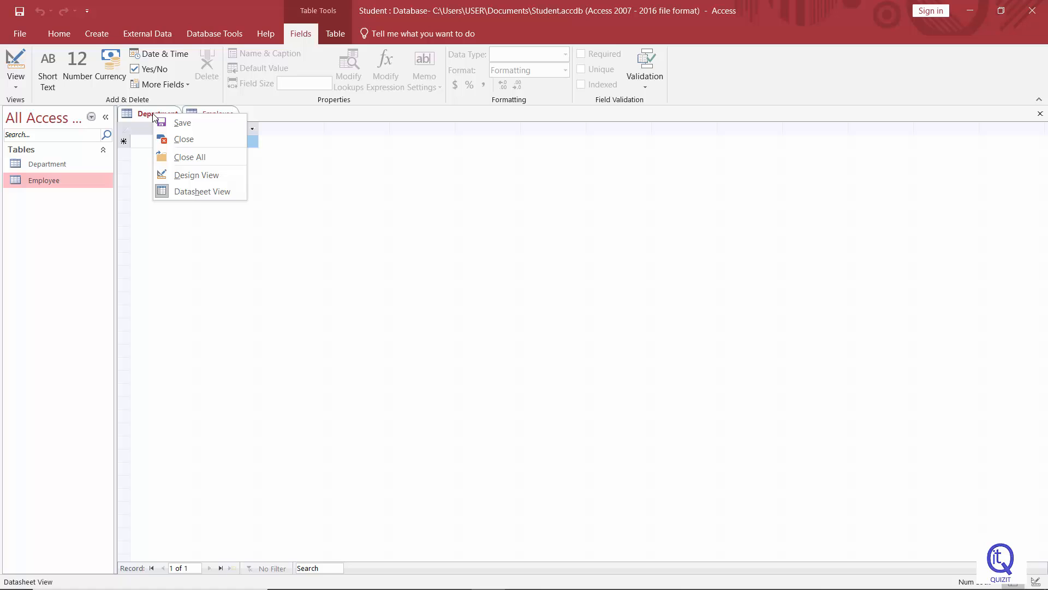
pyautogui.click(266, 228)
pyautogui.rightClick(159, 117)
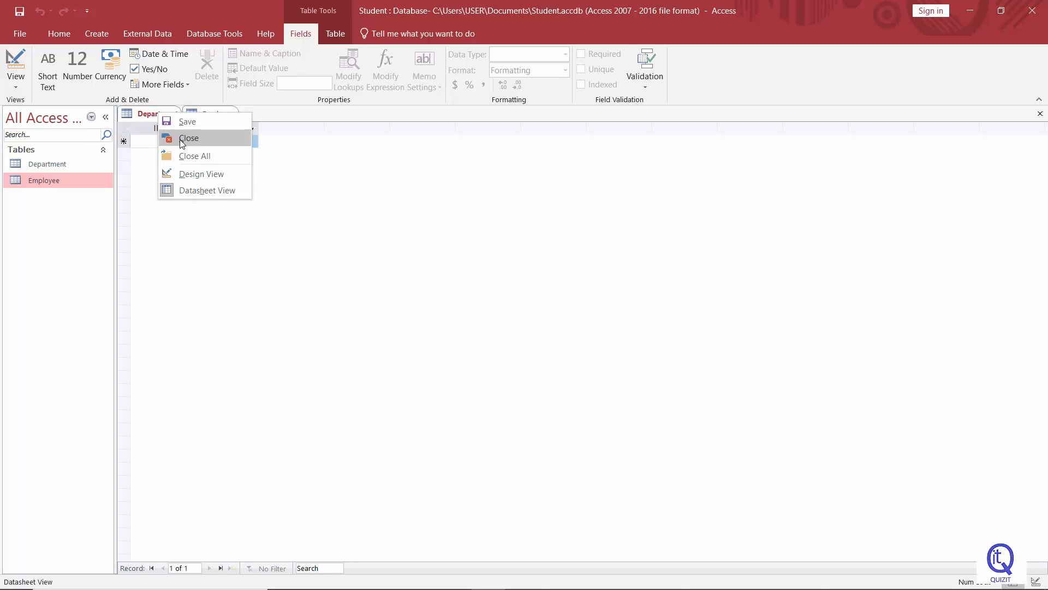
pyautogui.press('Escape')
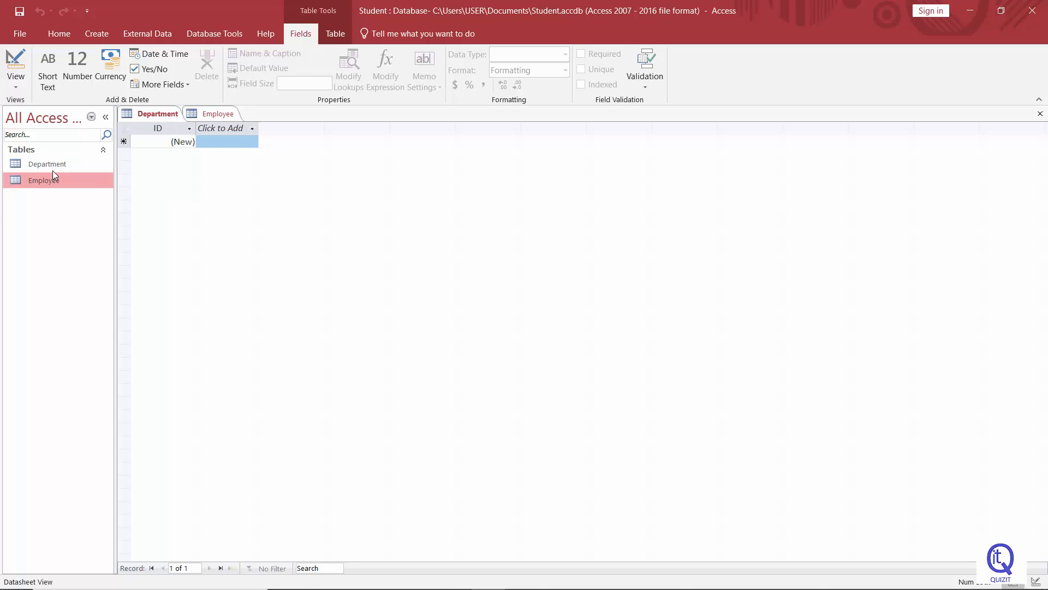
pyautogui.click(54, 165)
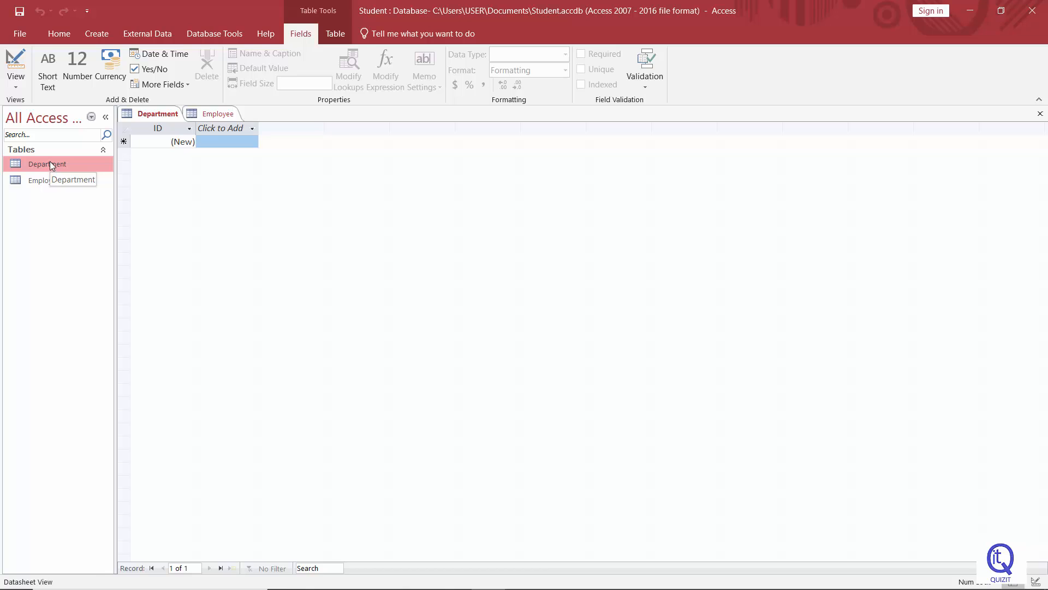
pyautogui.click(46, 180)
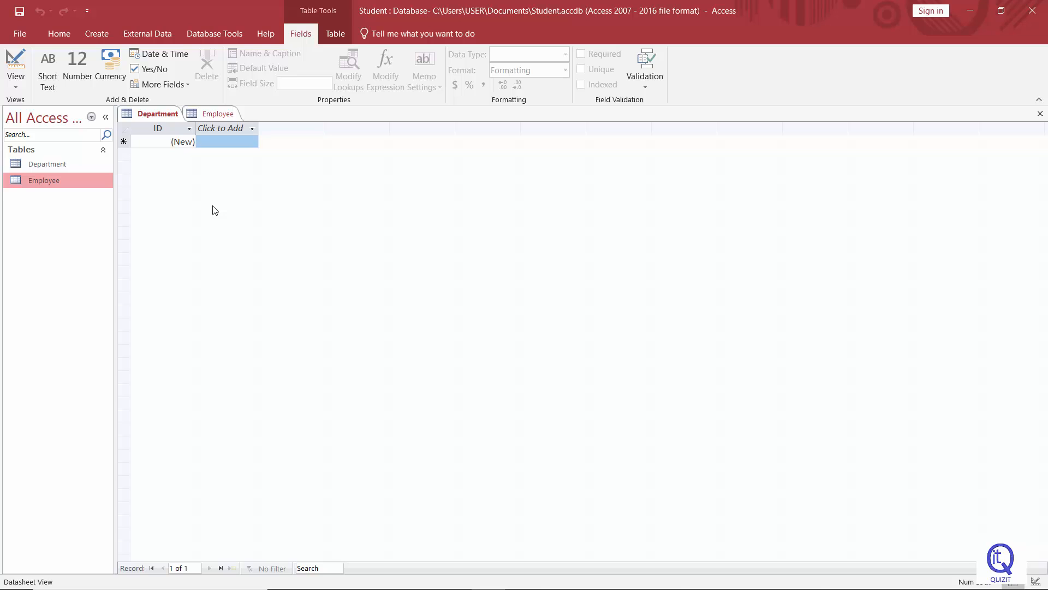
# Try to rename the Employee table from the navigation pane while it is open
pyautogui.rightClick(46, 186)
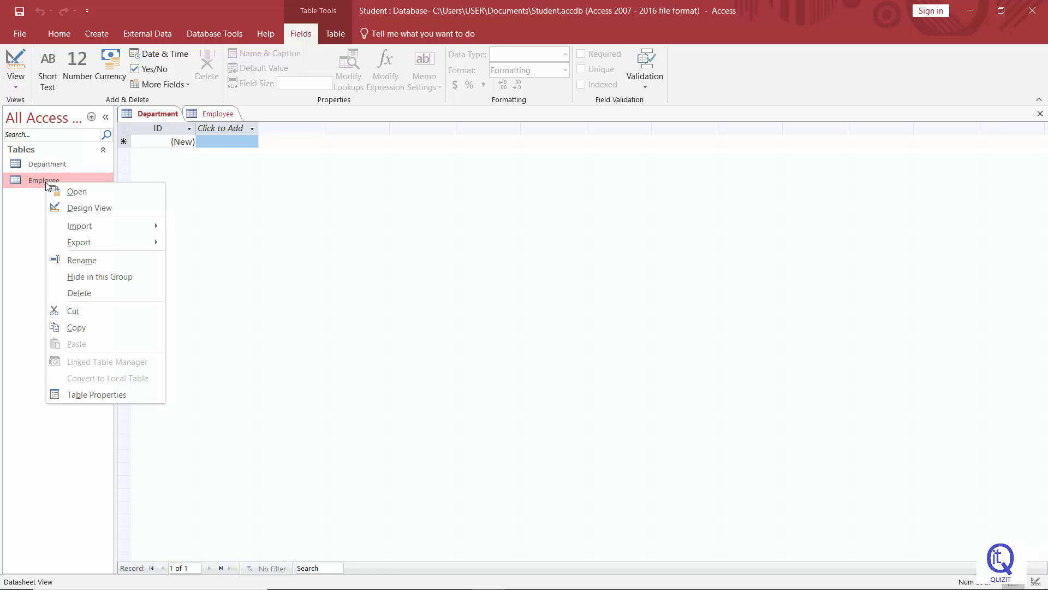
pyautogui.click(82, 260)
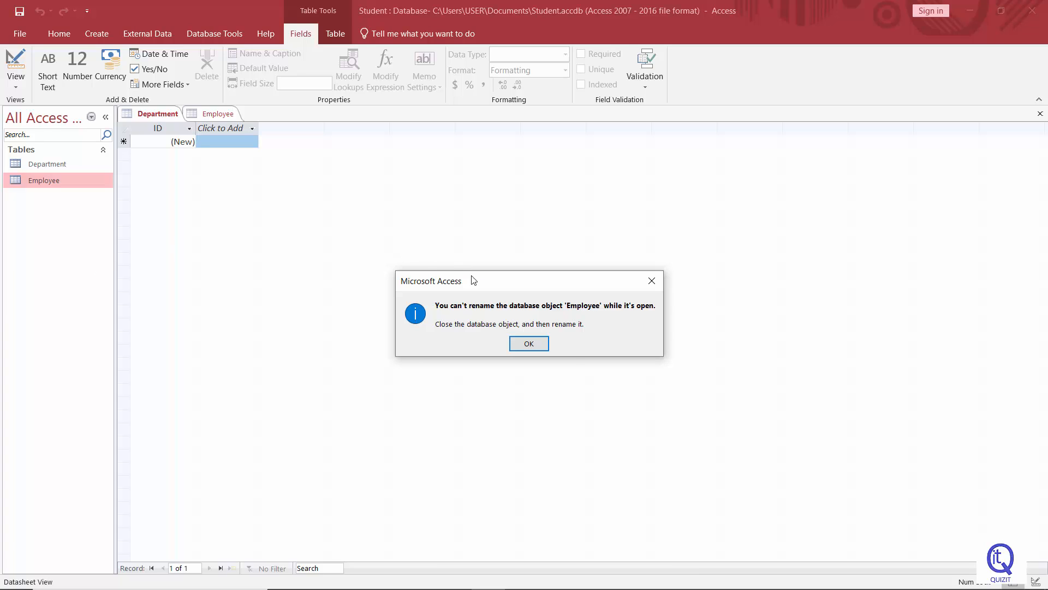
pyautogui.moveTo(473, 279); pyautogui.dragTo(386, 176)
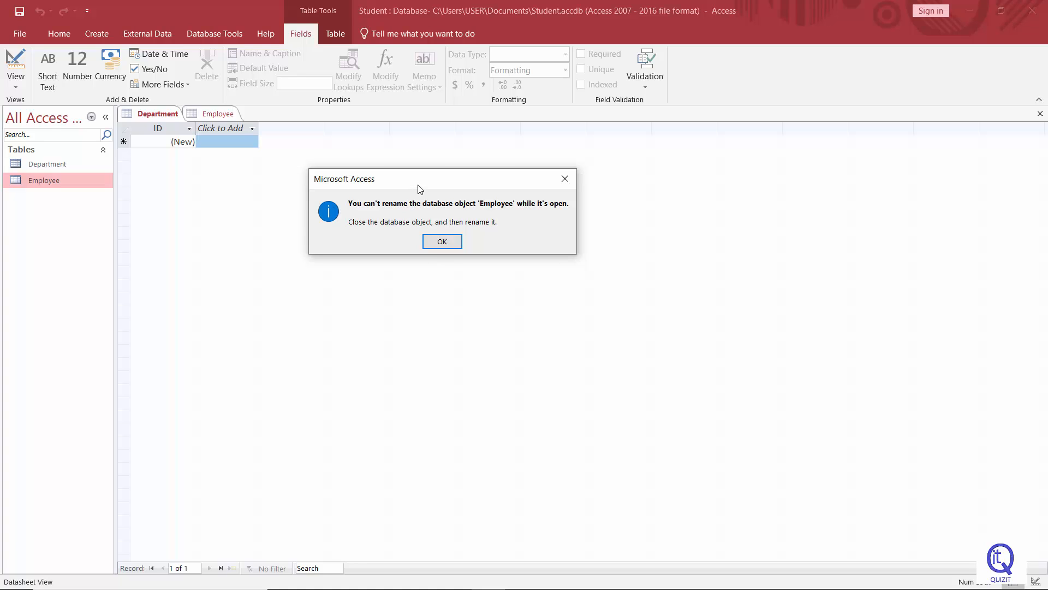
pyautogui.click(453, 241)
# Close the Employee table and rename it to Student in the navigation pane
pyautogui.rightClick(155, 115)
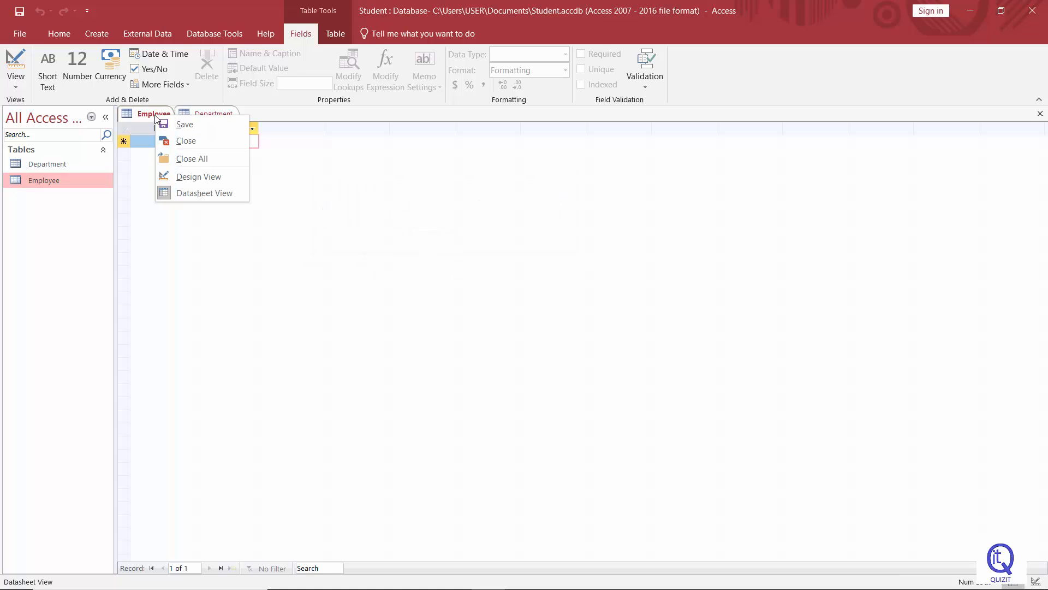
pyautogui.click(176, 142)
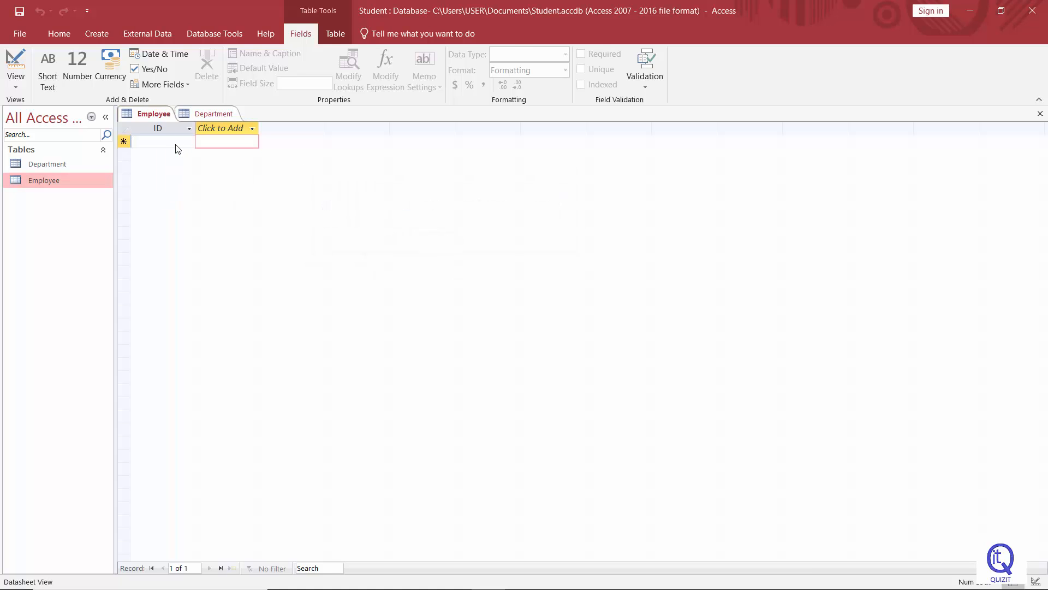
pyautogui.rightClick(60, 184)
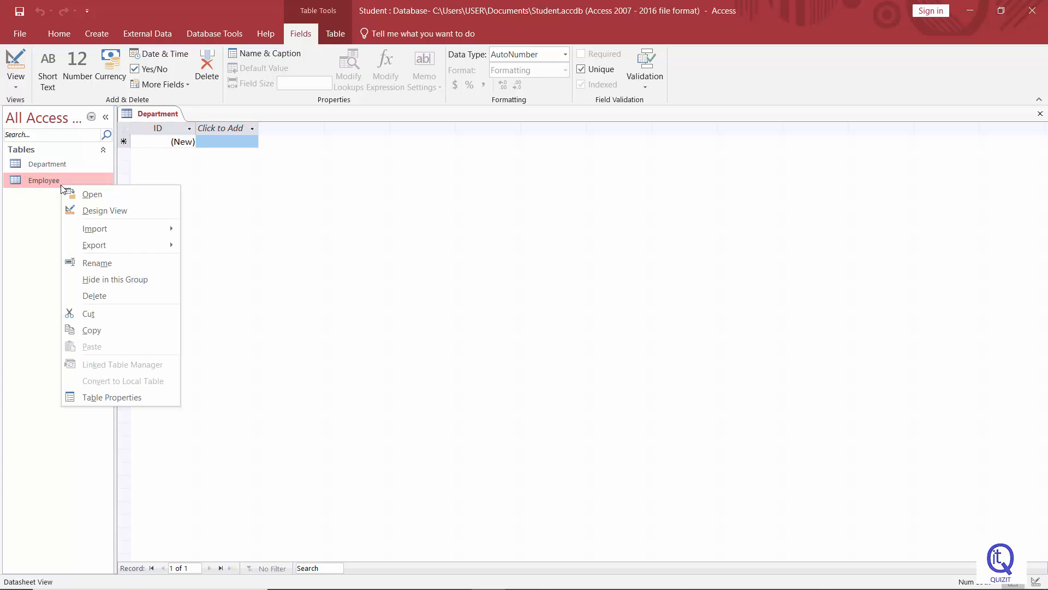
pyautogui.click(105, 265)
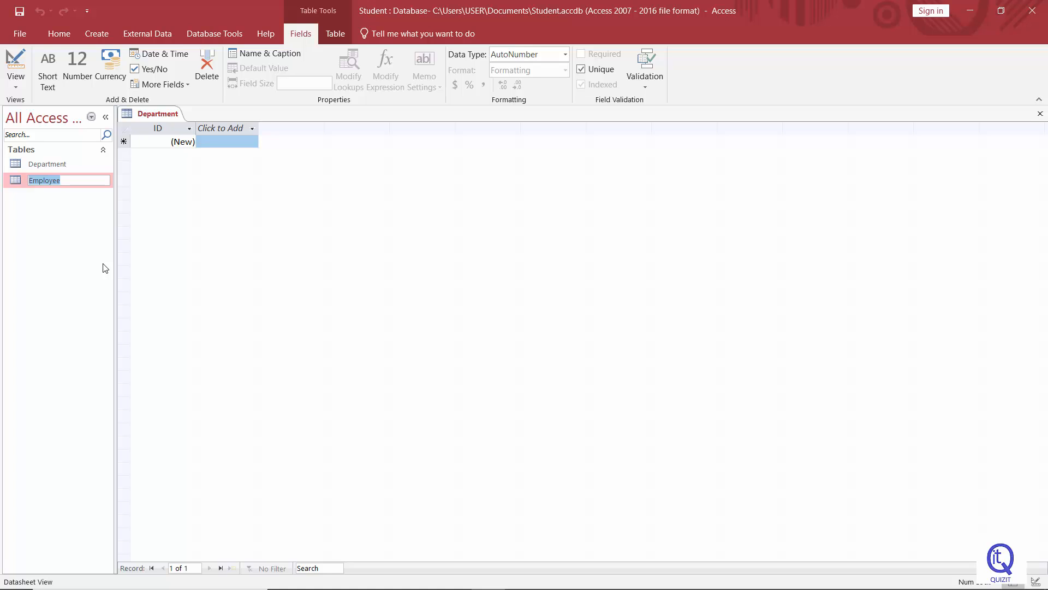
pyautogui.write('Student')
pyautogui.press('Return')
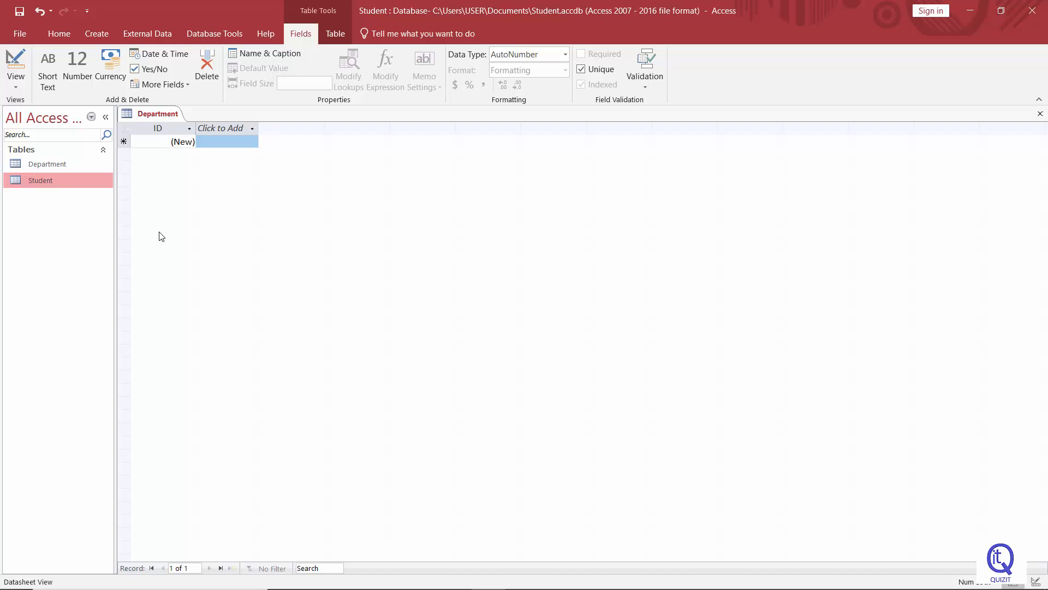
# Open the Student table
pyautogui.doubleClick(44, 184)
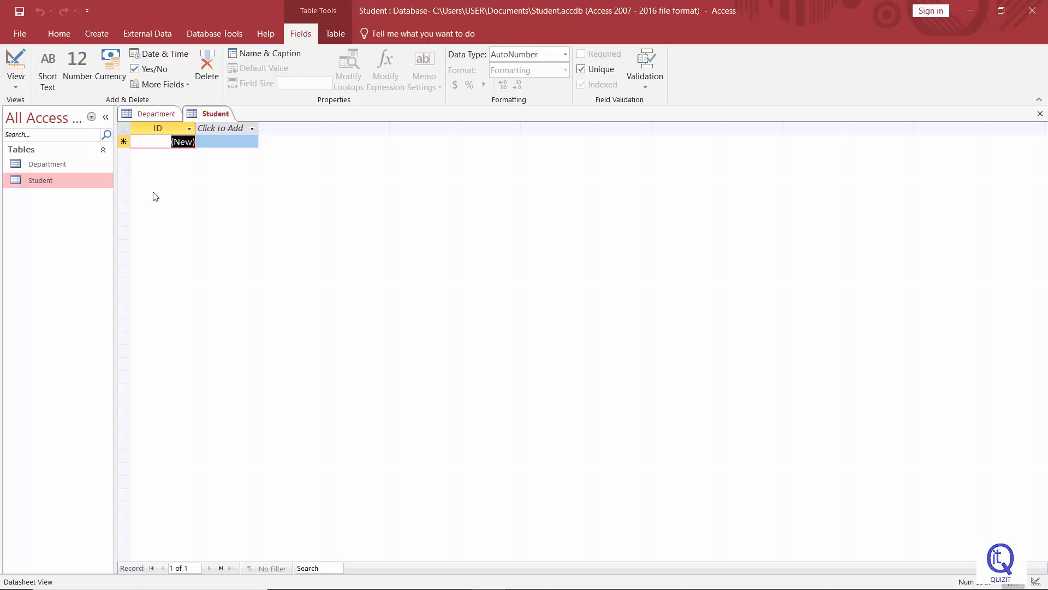
# Close the Student database
pyautogui.click(20, 34)
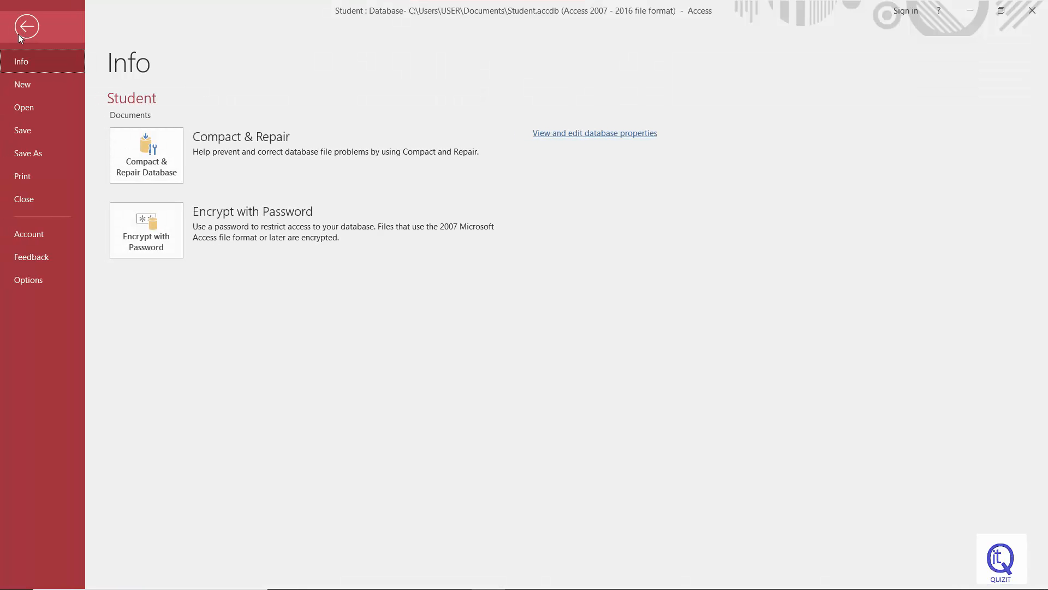
pyautogui.click(28, 199)
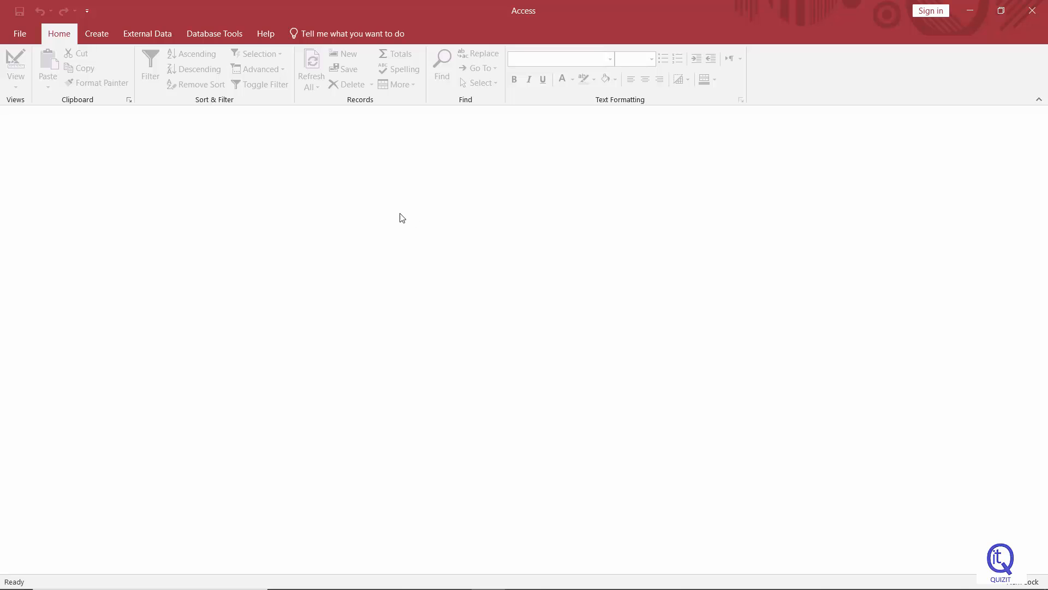
# Reopen Student.accdb from the recent files and enable its content
pyautogui.click(22, 36)
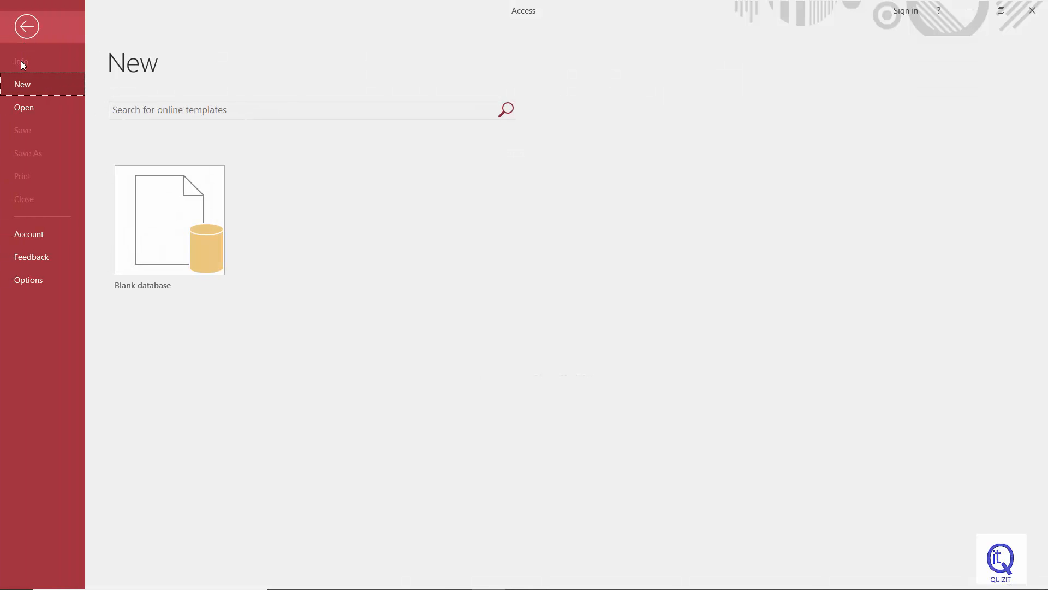
pyautogui.click(21, 108)
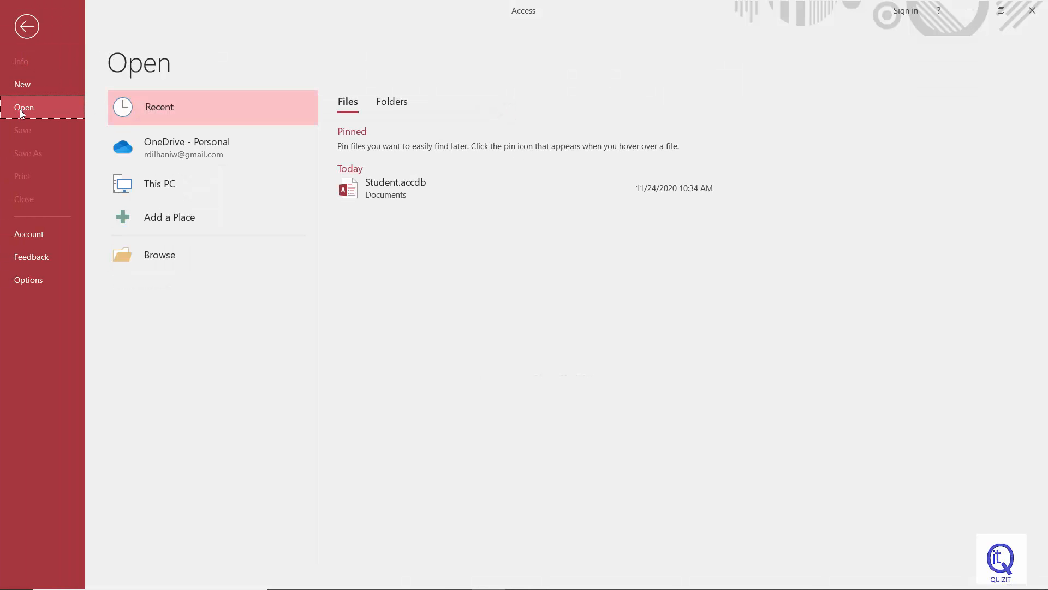
pyautogui.click(375, 191)
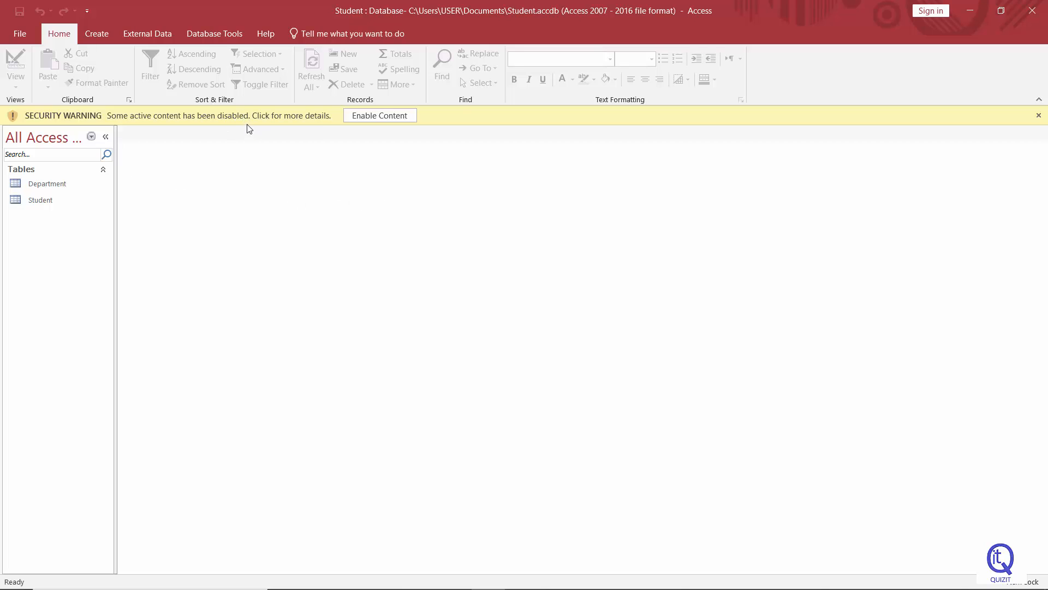
pyautogui.click(371, 117)
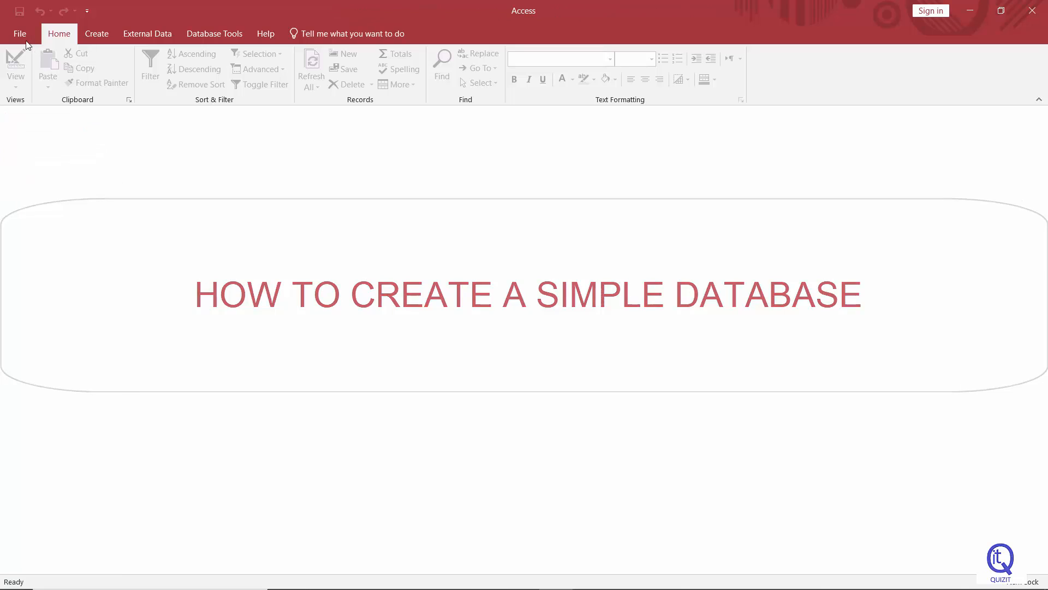
# Create a new blank database named ABCCompany.accdb in Documents
pyautogui.click(20, 34)
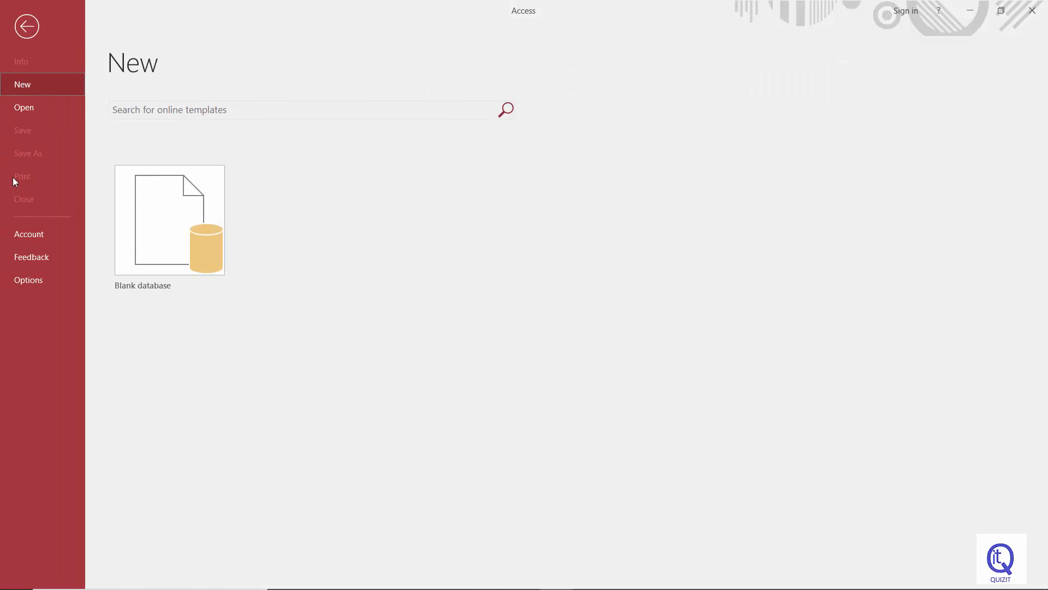
pyautogui.click(168, 239)
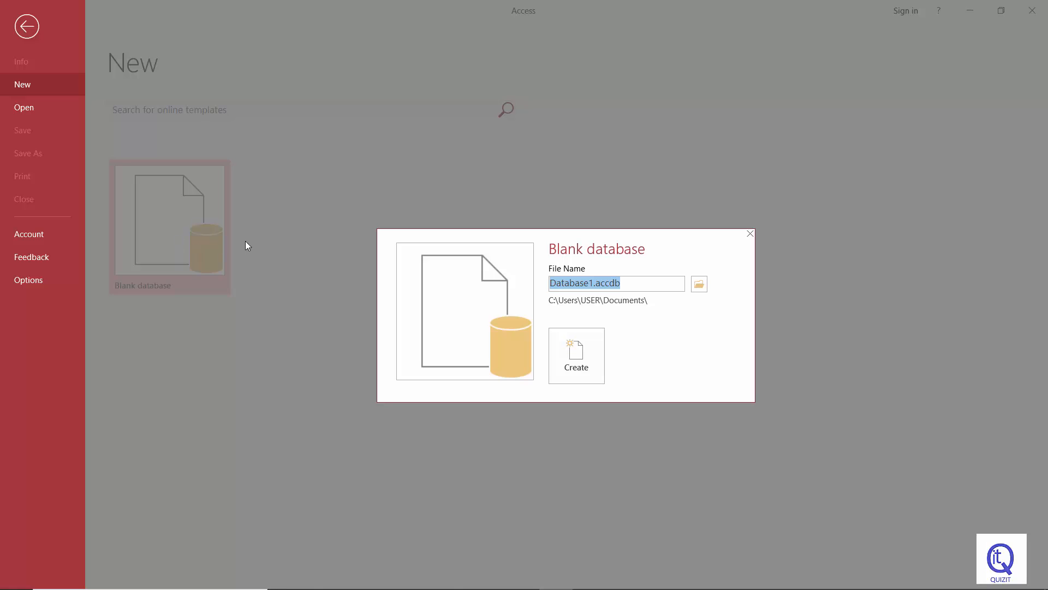
pyautogui.click(584, 283)
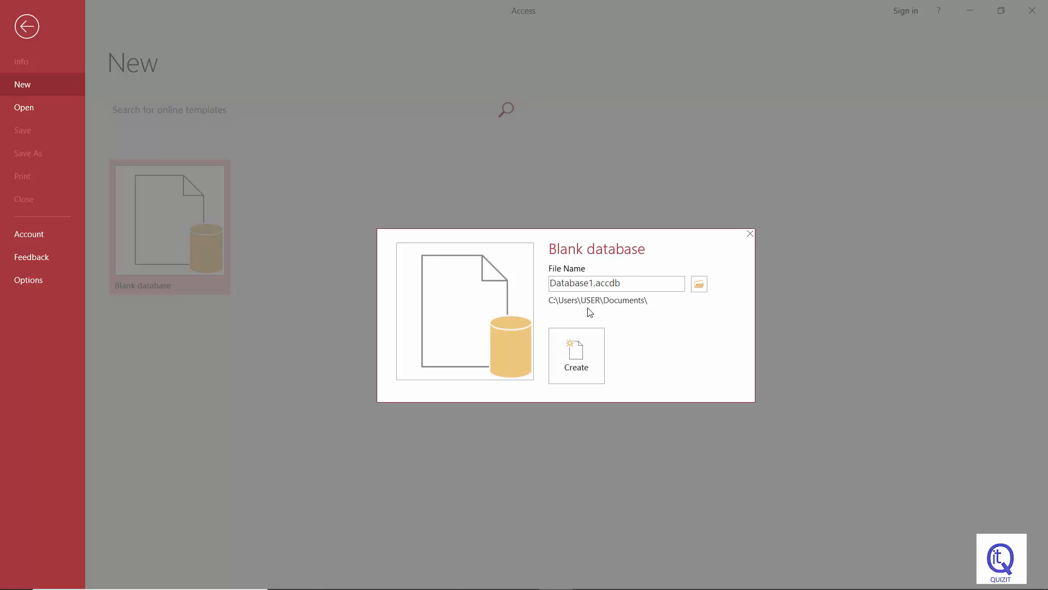
pyautogui.press('BackSpace')
pyautogui.press('BackSpace')
pyautogui.press('BackSpace')
pyautogui.press('BackSpace')
pyautogui.press('BackSpace')
pyautogui.press('BackSpace')
pyautogui.press('BackSpace')
pyautogui.press('BackSpace')
pyautogui.press('BackSpace')
pyautogui.write('ABCCompany')
pyautogui.moveTo(637, 283); pyautogui.dragTo(609, 282)
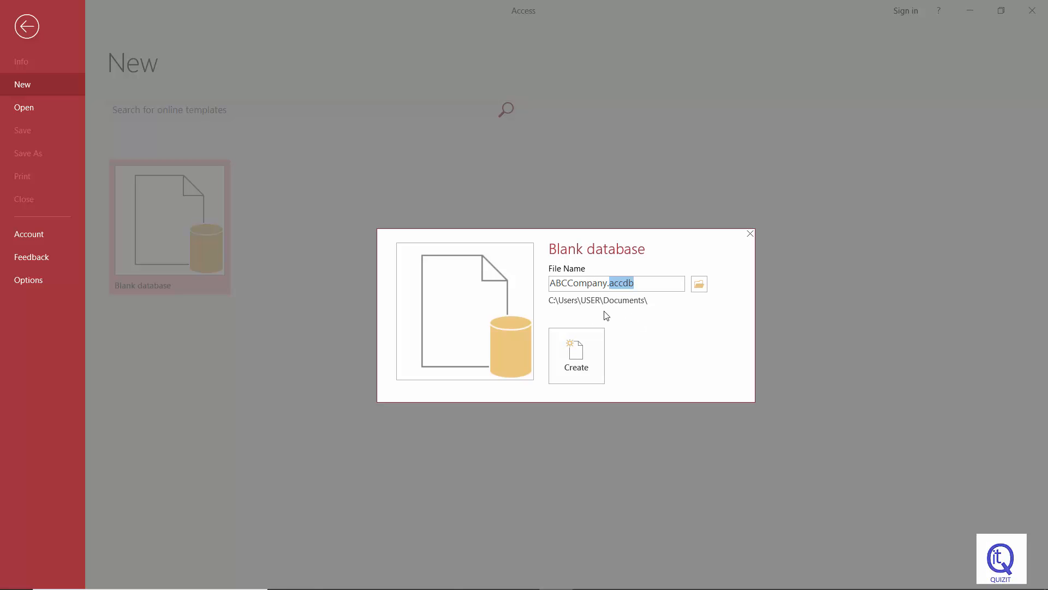
pyautogui.click(575, 355)
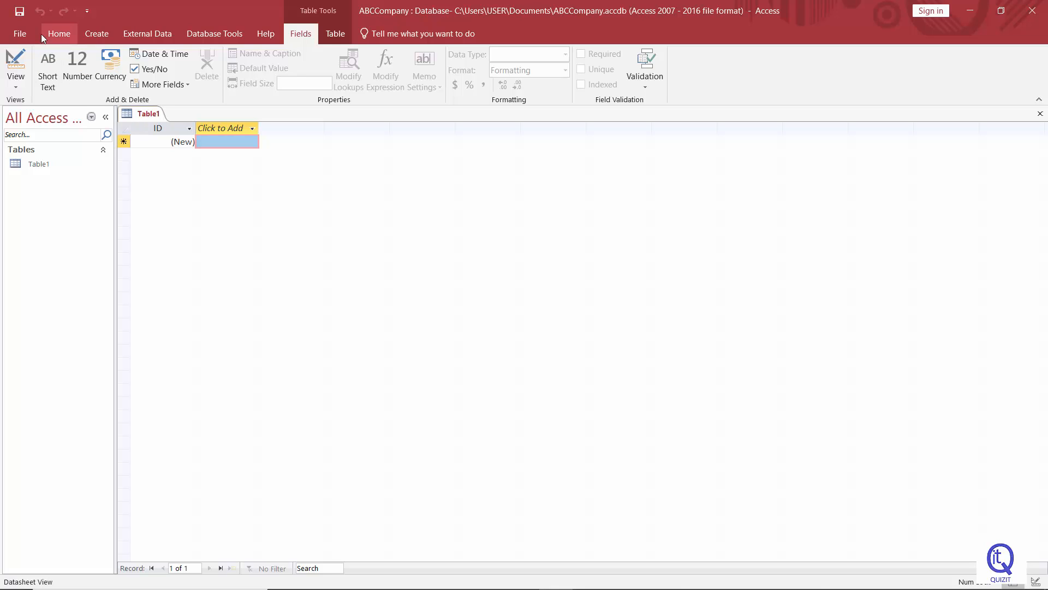
# Save the database's first table with the name Employee
pyautogui.click(19, 12)
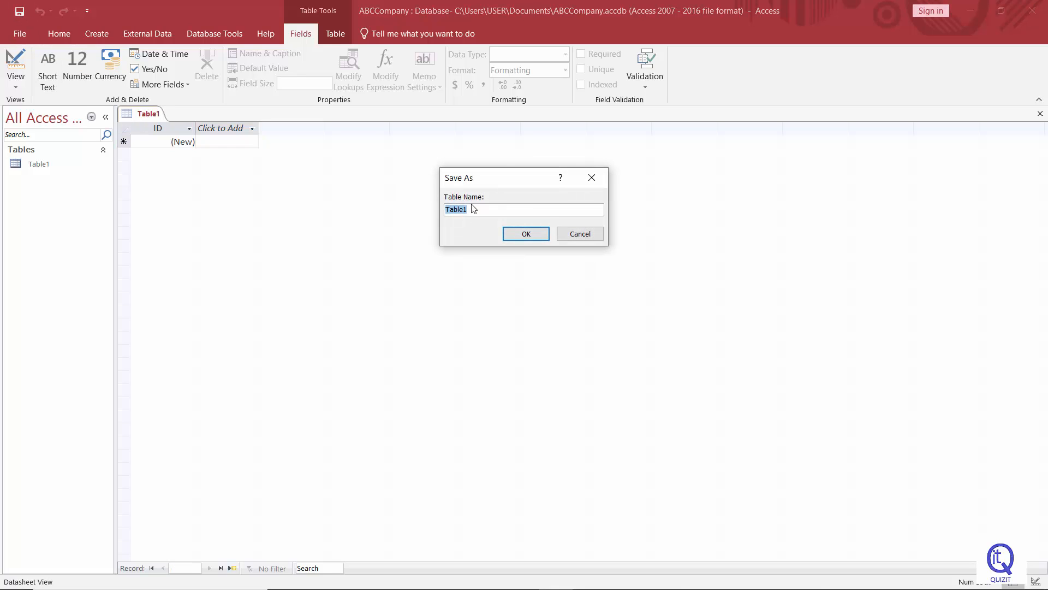
pyautogui.write('Em')
pyautogui.press('BackSpace')
pyautogui.press('BackSpace')
pyautogui.write('Employee')
pyautogui.click(512, 233)
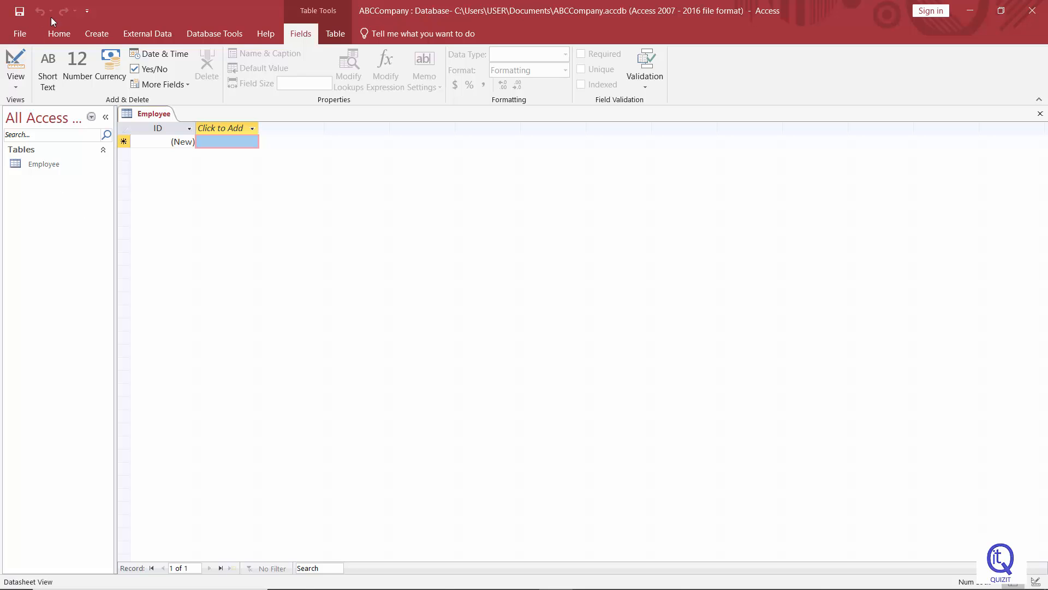
# Create another new blank table and select it in the navigation pane
pyautogui.click(89, 38)
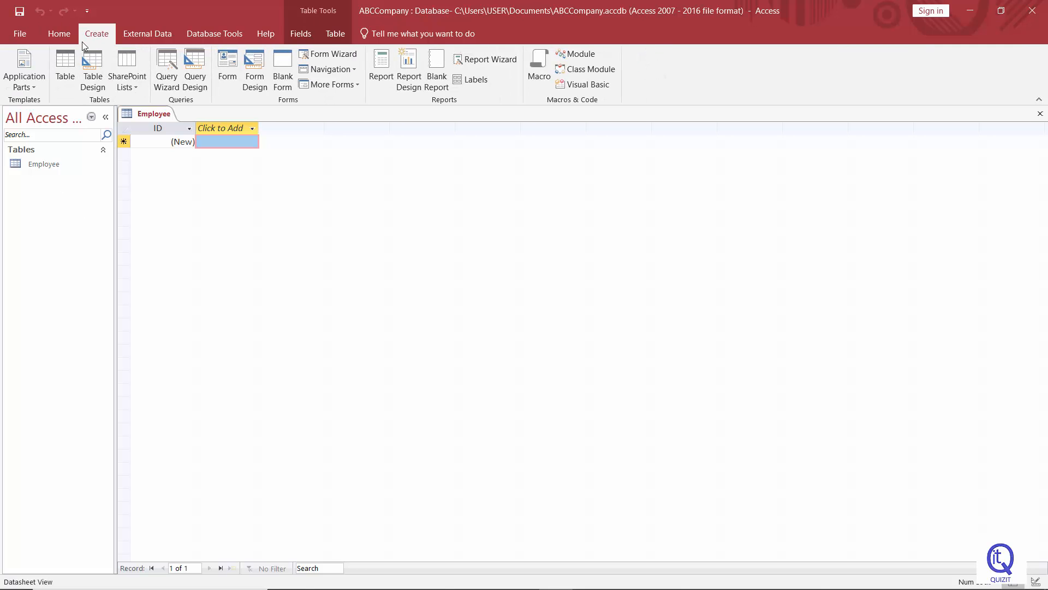
pyautogui.click(67, 82)
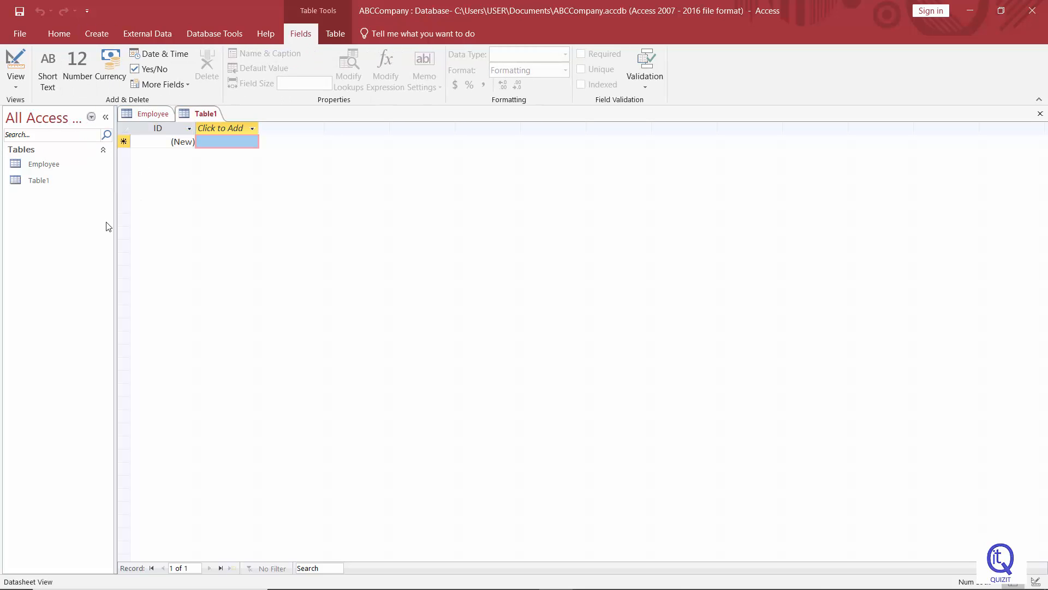
pyautogui.click(36, 187)
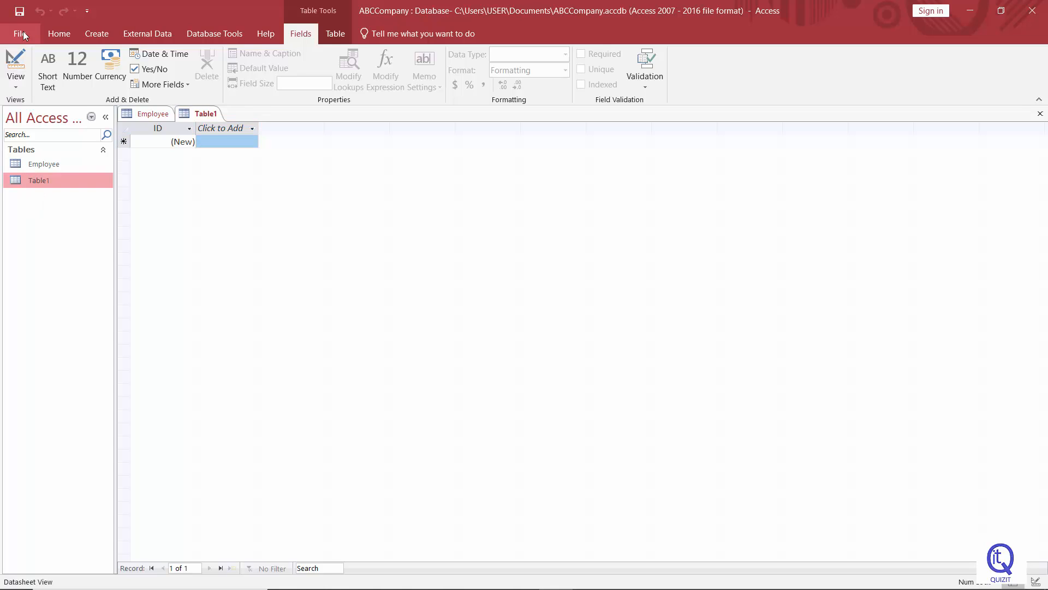
# Save the new table with the name Department
pyautogui.click(20, 11)
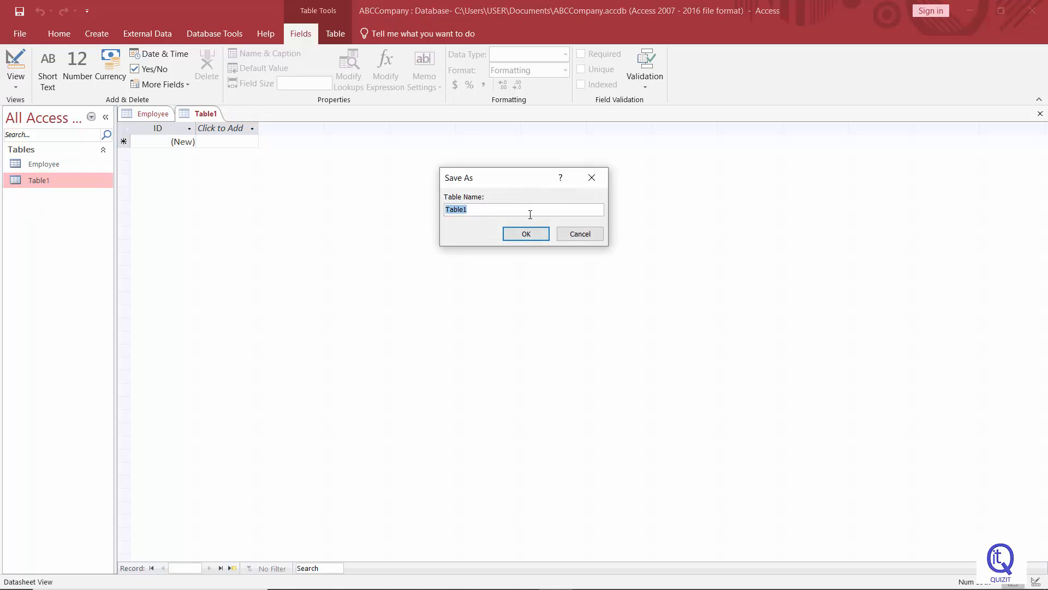
pyautogui.write('Department')
pyautogui.click(514, 236)
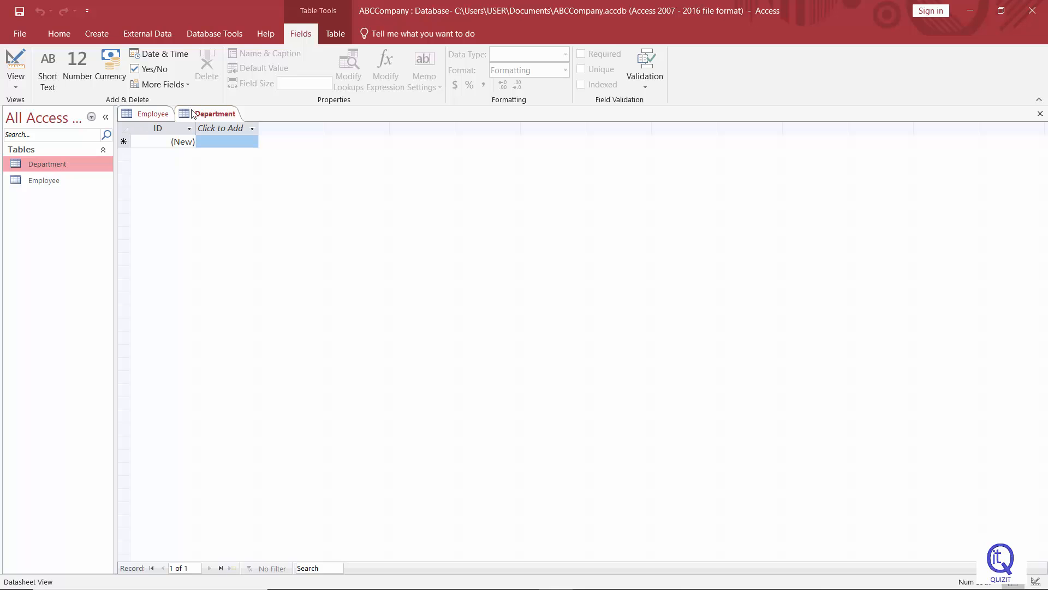
# Bring the Employee table to the front and switch it to Design View
pyautogui.click(148, 116)
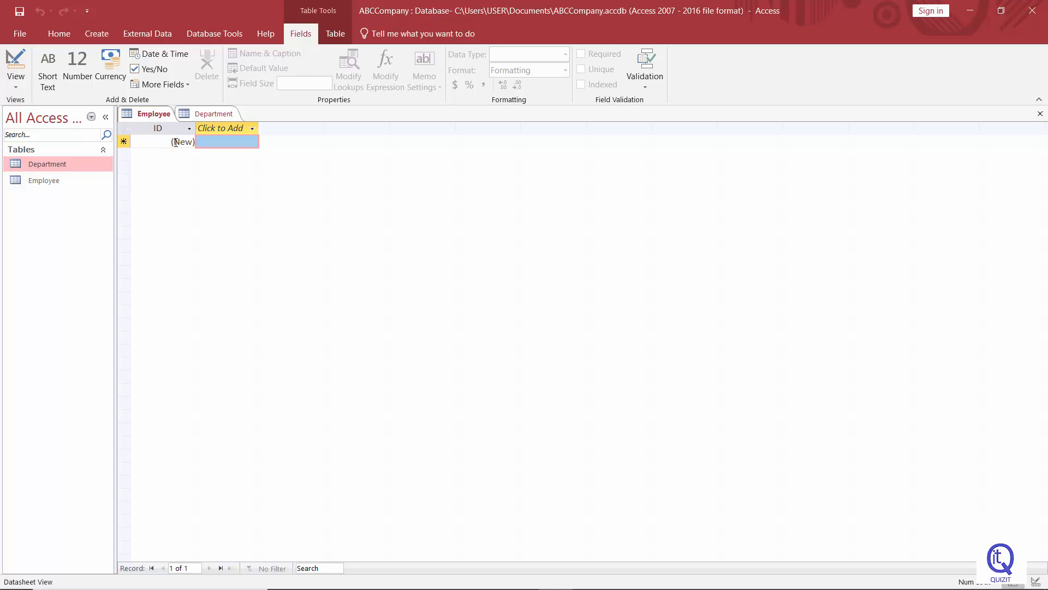
pyautogui.click(151, 119)
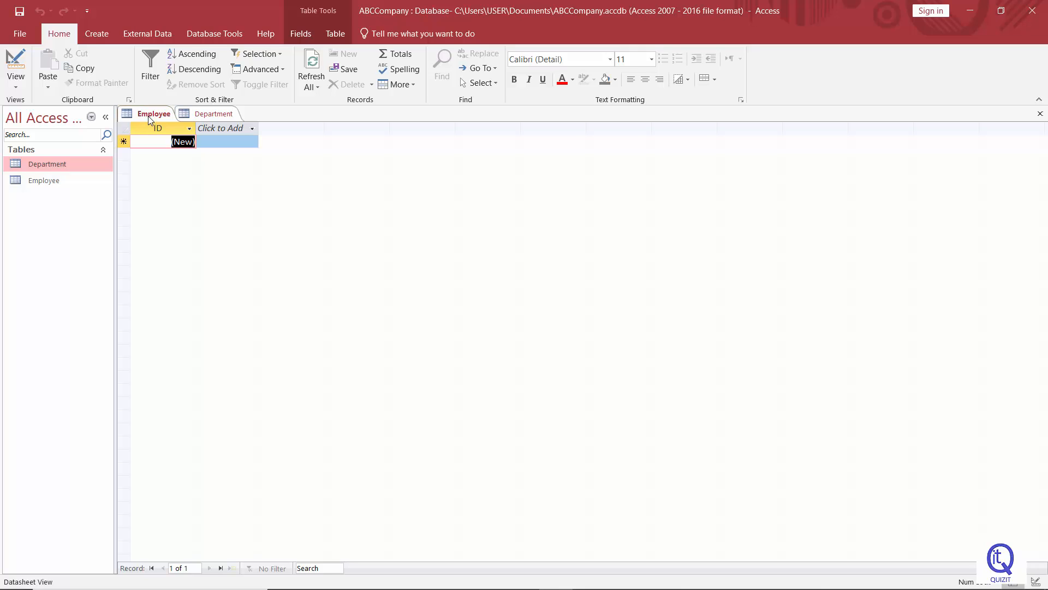
pyautogui.click(33, 163)
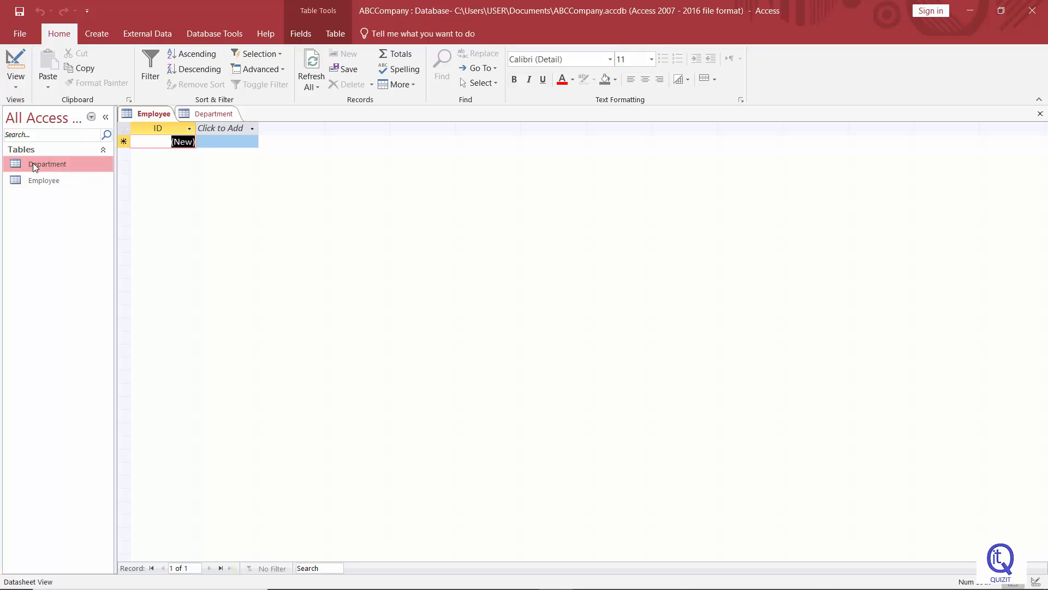
pyautogui.click(16, 89)
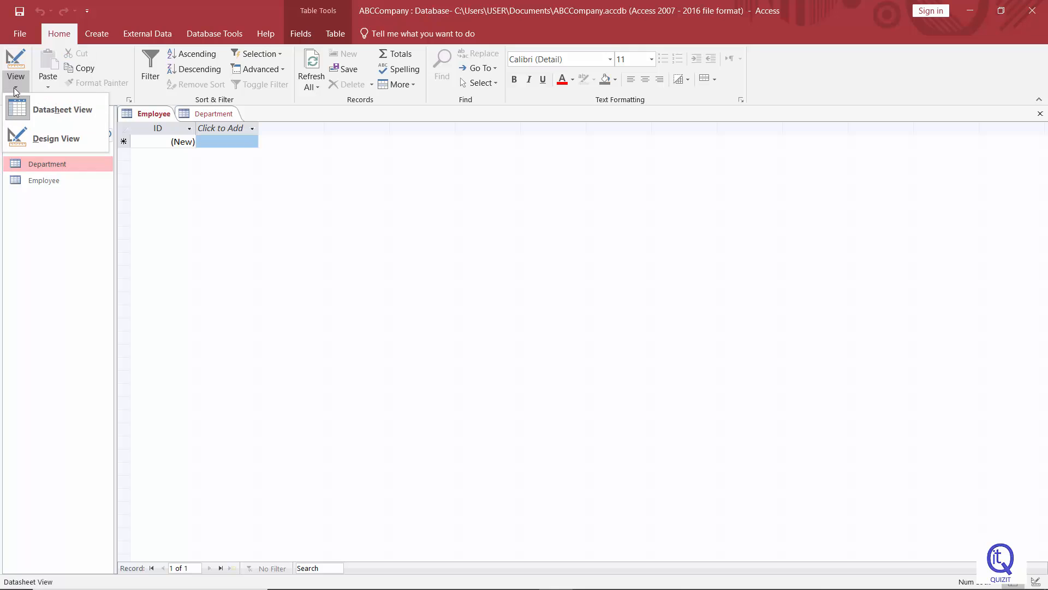
pyautogui.click(29, 114)
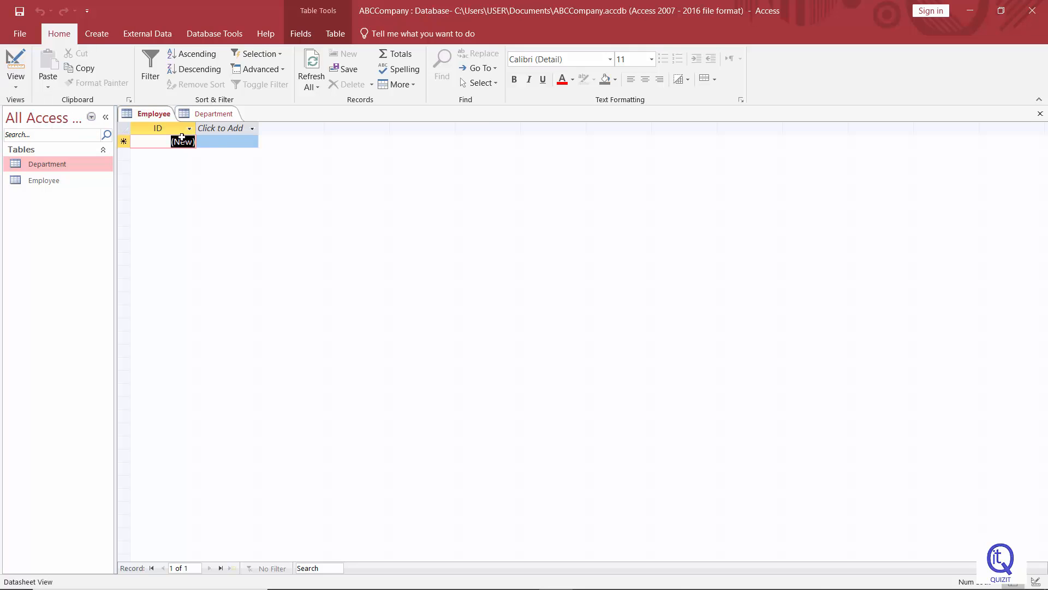
pyautogui.click(19, 88)
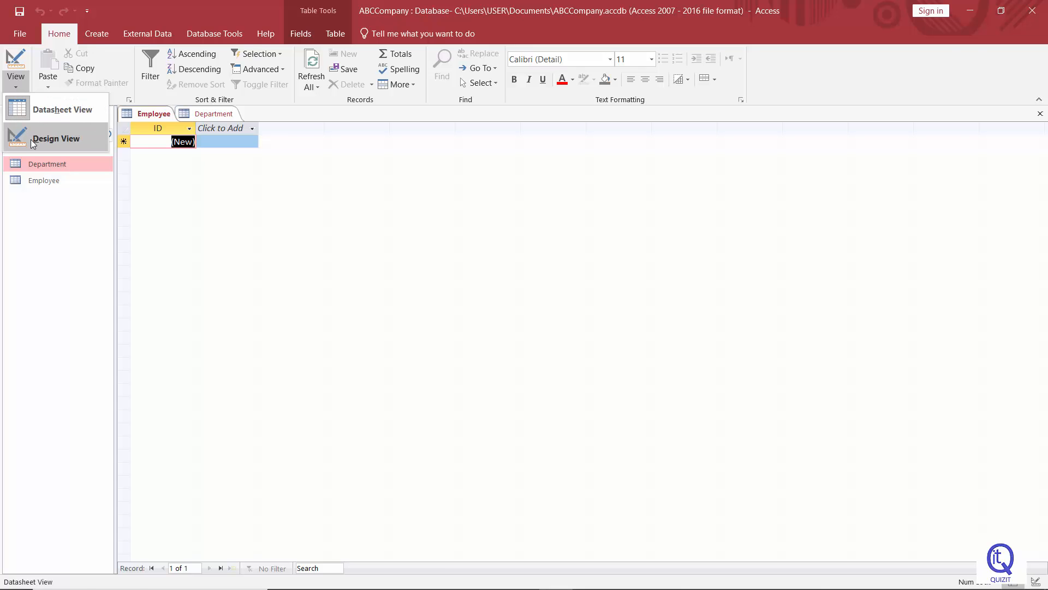
pyautogui.click(55, 138)
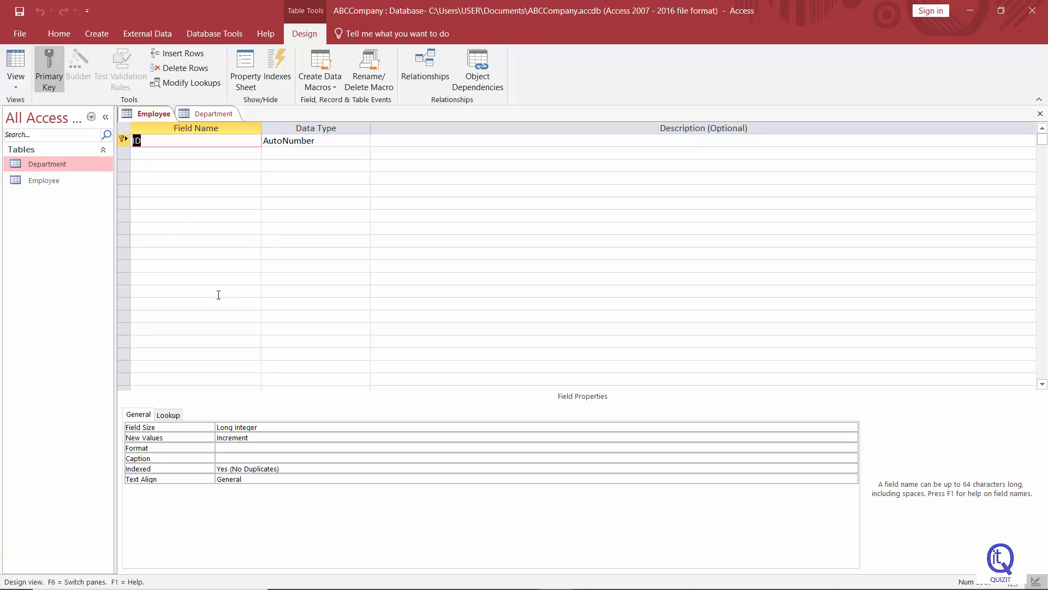
# Switch the Employee table back to Datasheet View, then to Design View from its tab's shortcut menu
pyautogui.click(16, 79)
pyautogui.click(24, 110)
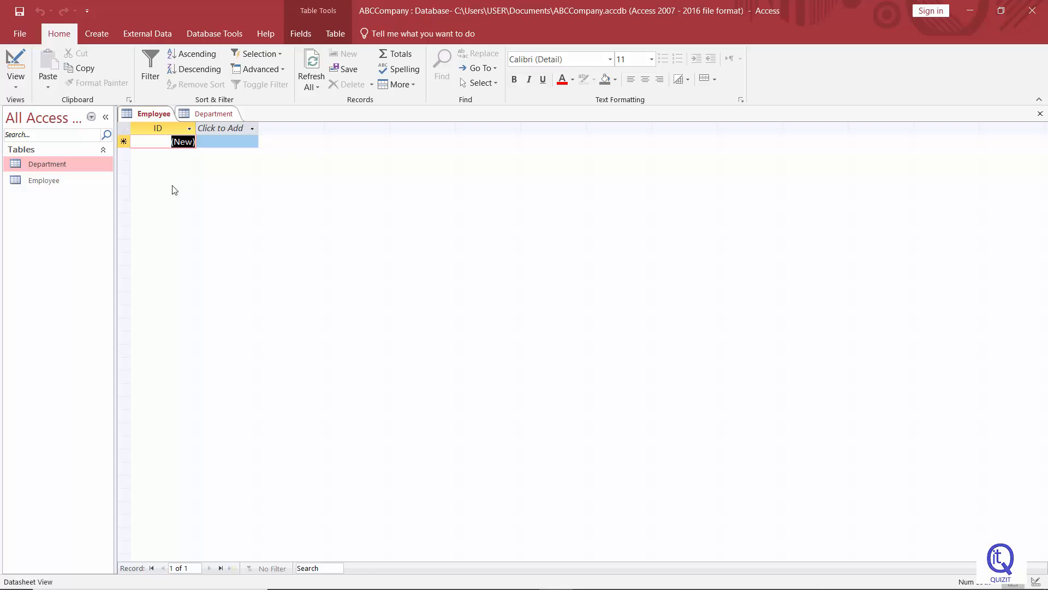
pyautogui.rightClick(159, 118)
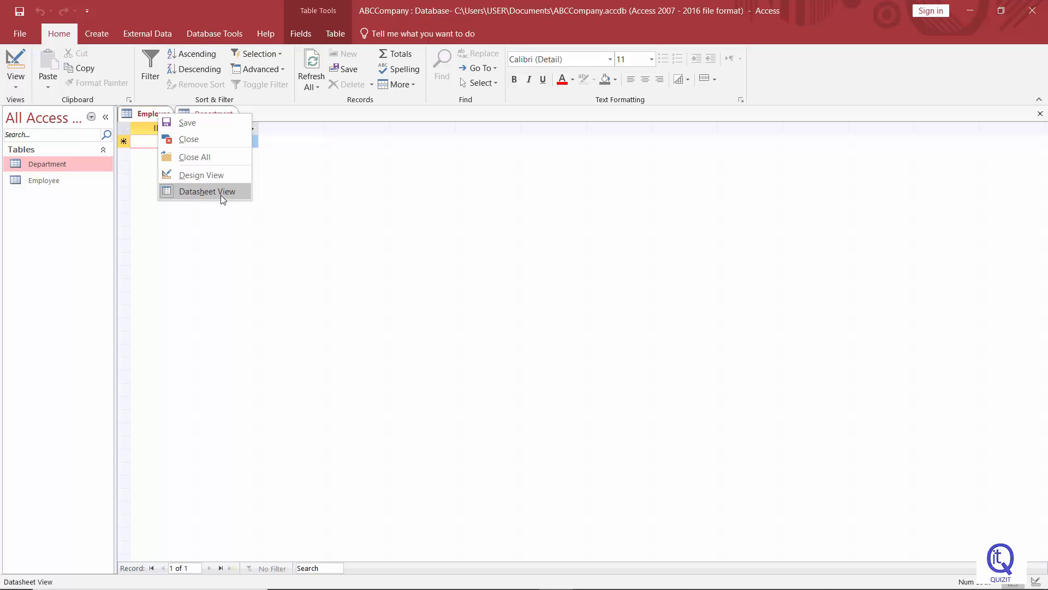
pyautogui.click(200, 176)
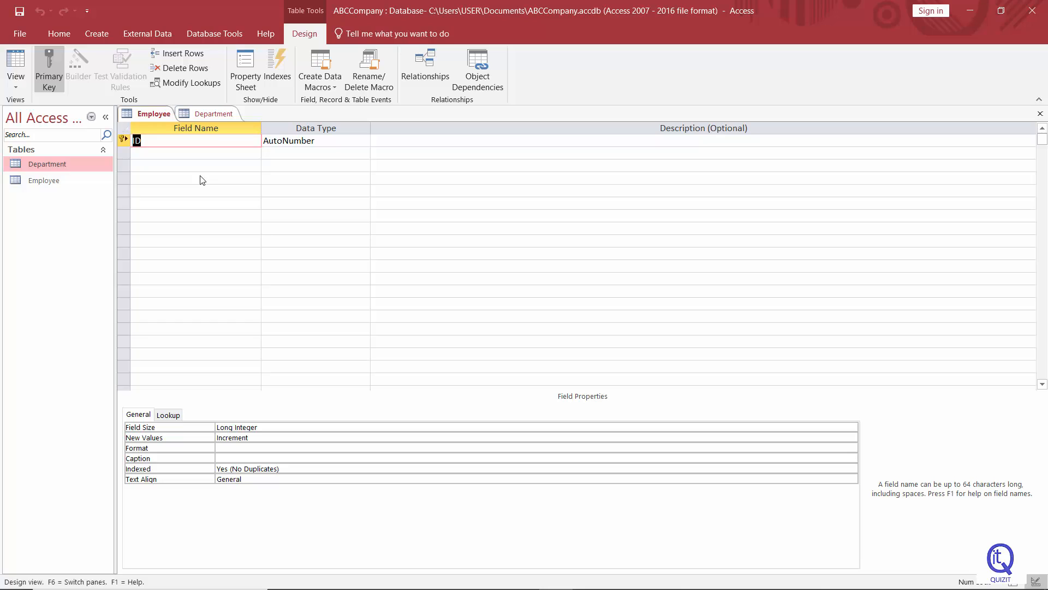
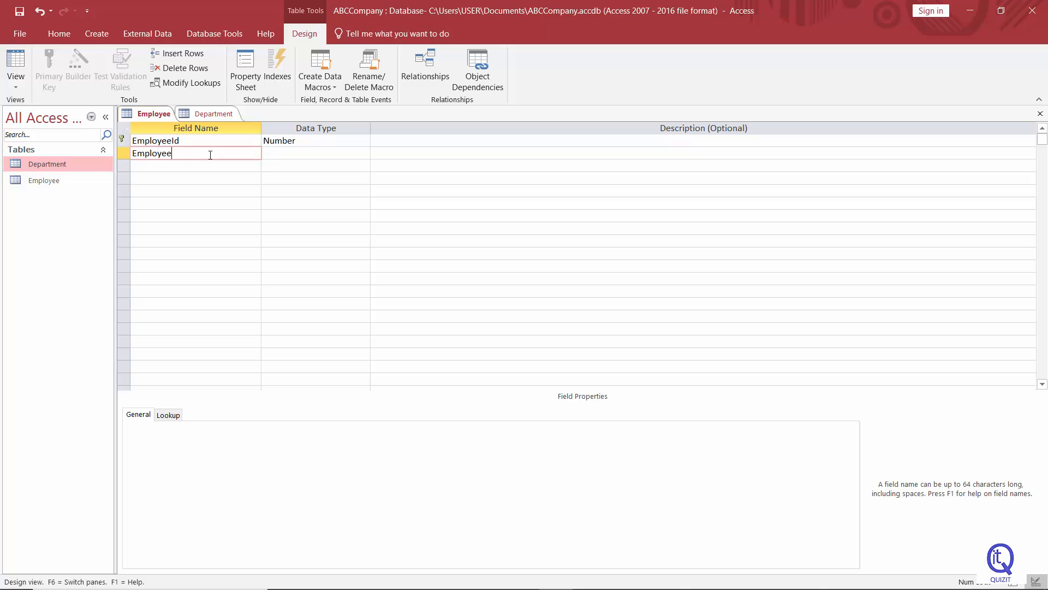
# Complete the EmployeeName field as Short Text and add a DepartmentId field with the Number data type
pyautogui.write('Name')
pyautogui.click(292, 153)
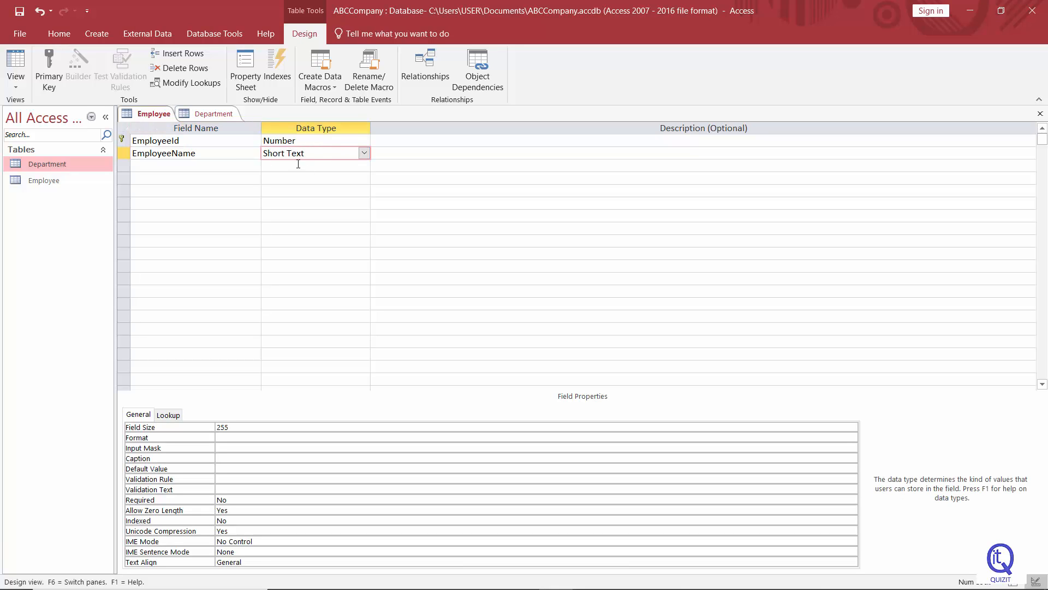
pyautogui.click(160, 168)
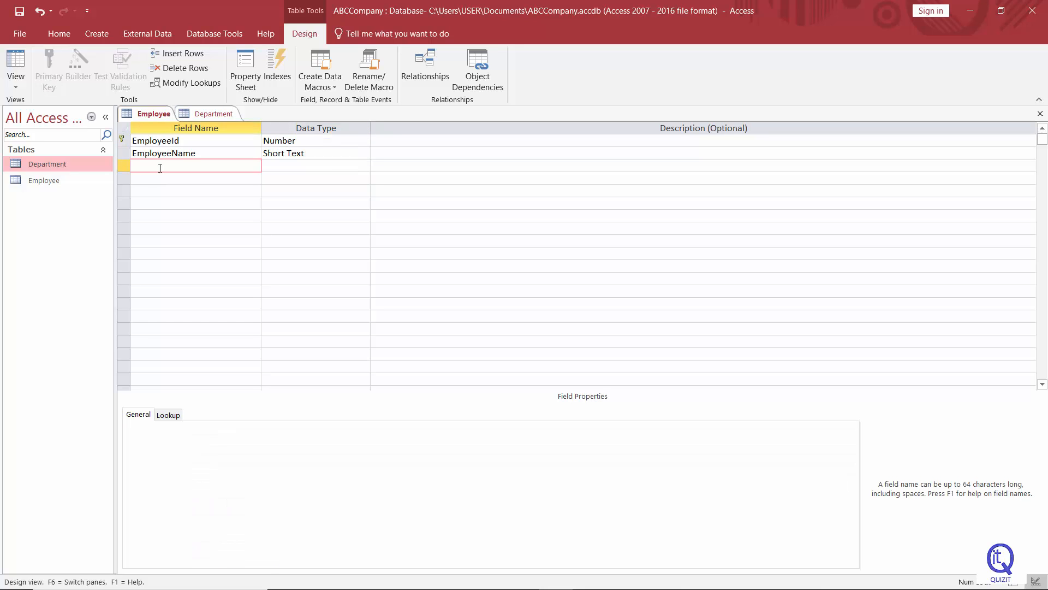
pyautogui.write('DepartmentId')
pyautogui.click(332, 162)
pyautogui.click(364, 167)
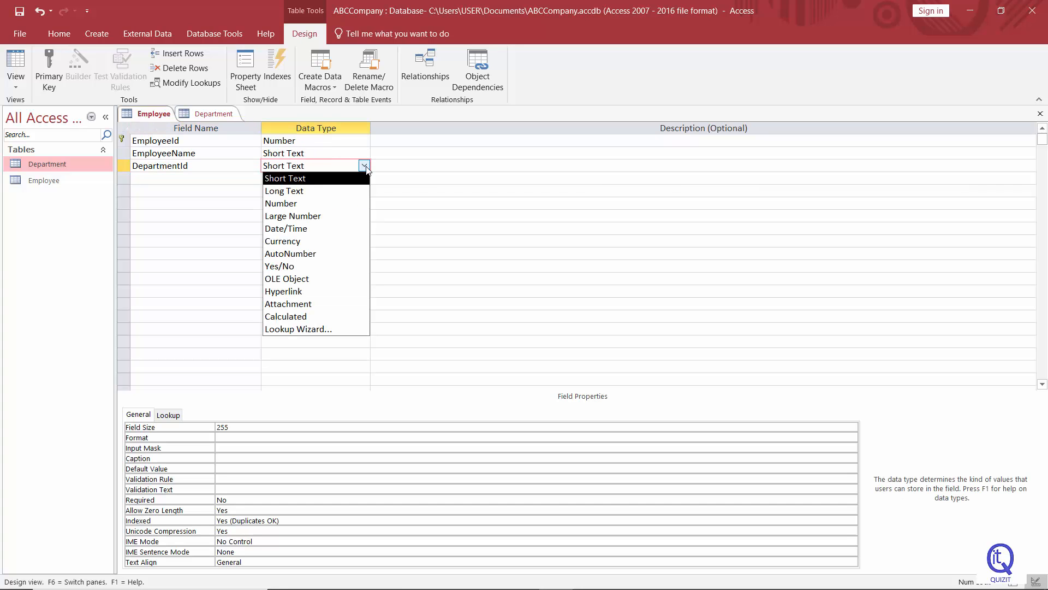
pyautogui.click(320, 203)
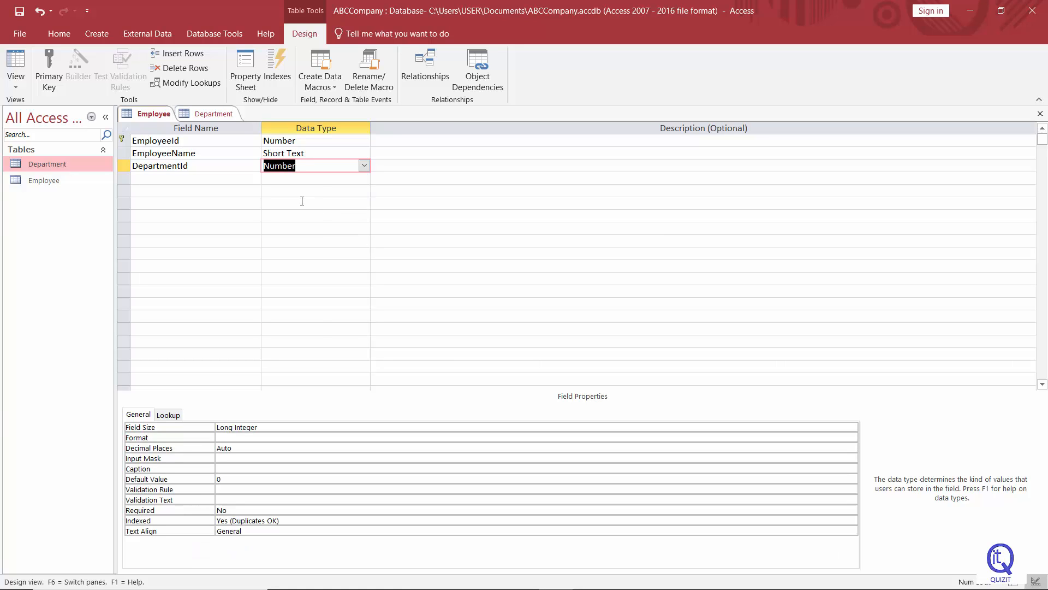
pyautogui.click(315, 194)
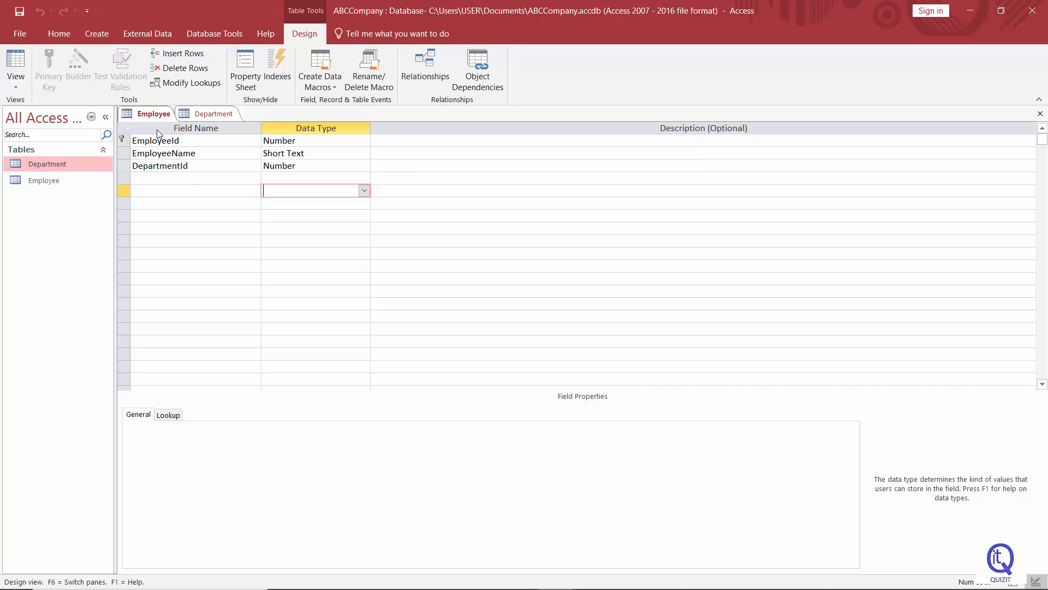
# Switch the Employee table to Datasheet View from its tab's shortcut menu
pyautogui.rightClick(148, 116)
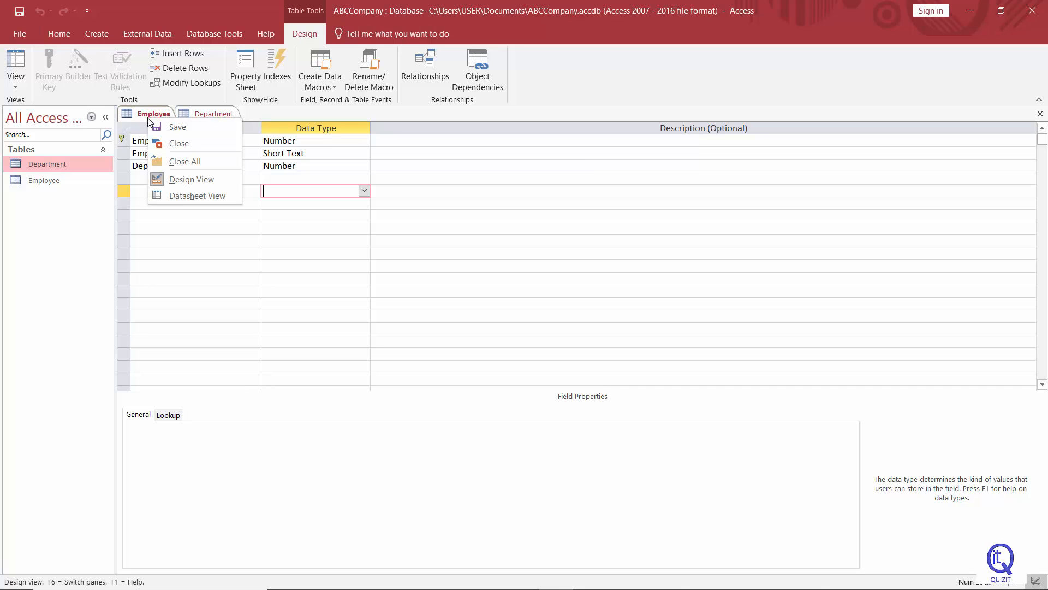
pyautogui.click(195, 197)
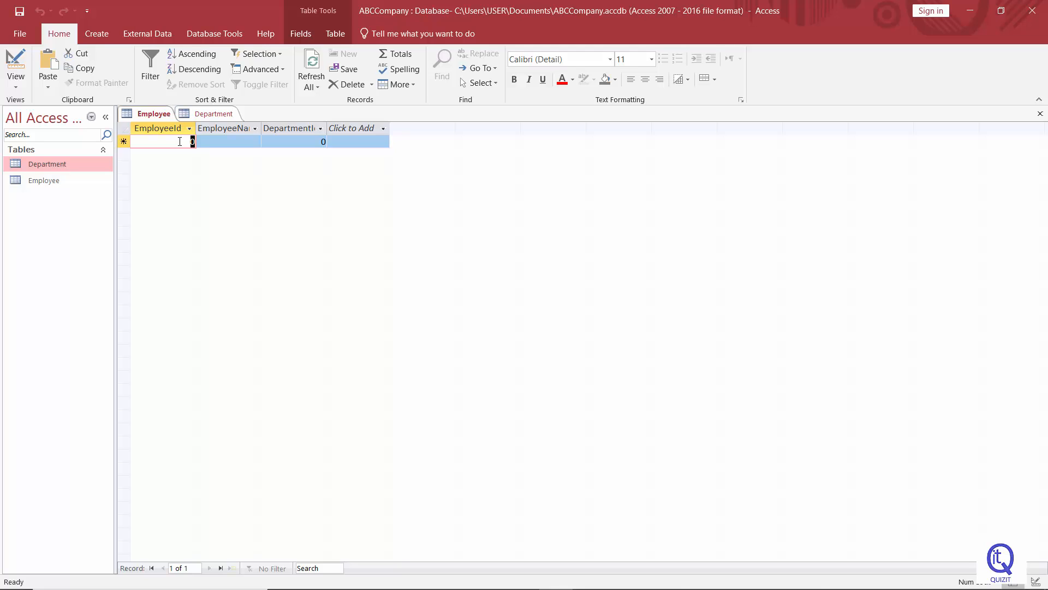
# Enter employee record 501 with the employee's name and department ID 1
pyautogui.write('501')
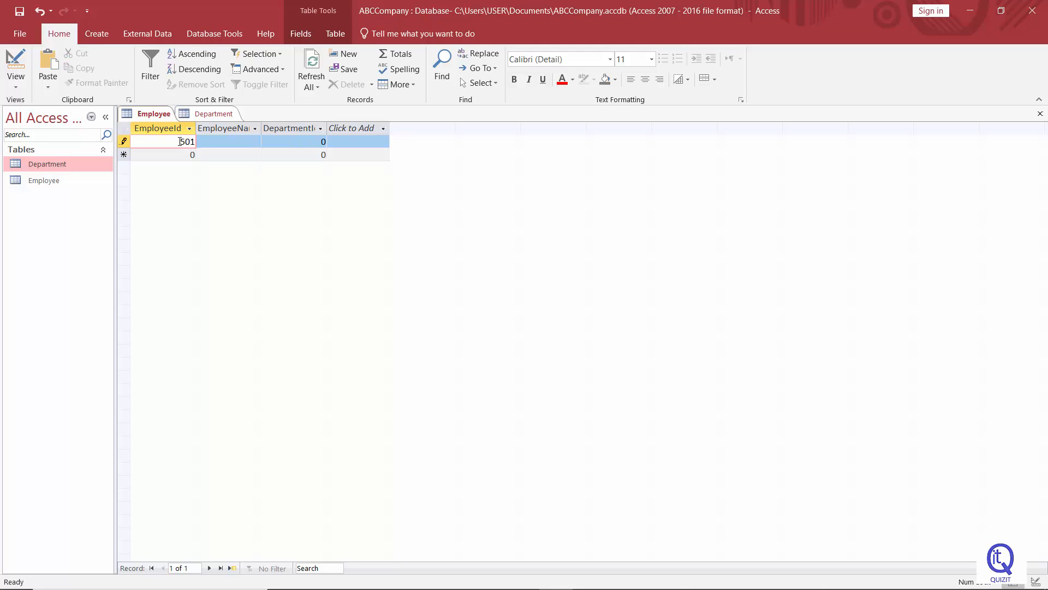
pyautogui.click(229, 143)
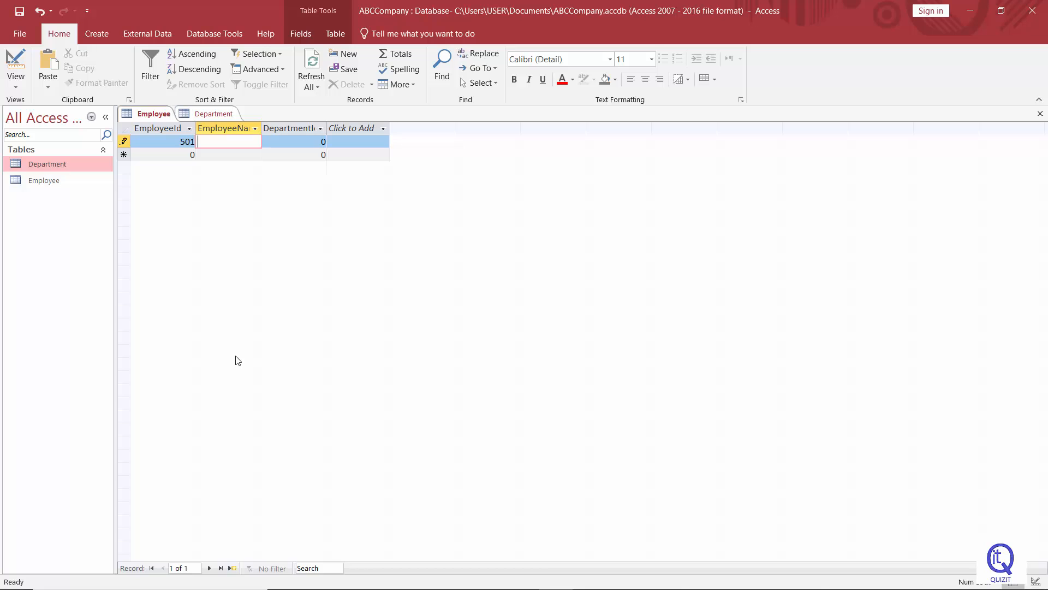
pyautogui.write('Perera')
pyautogui.click(312, 143)
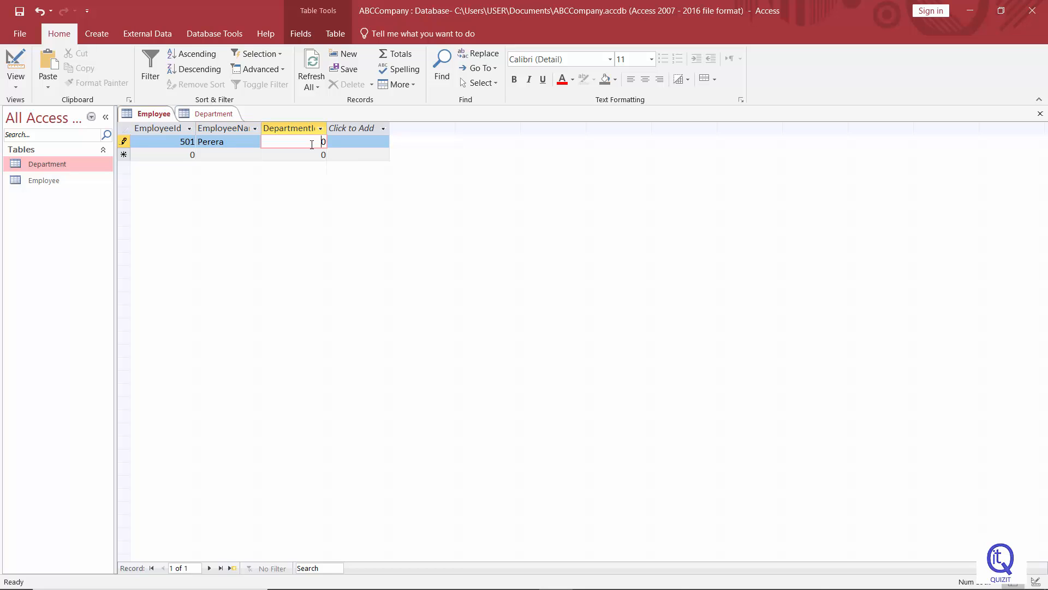
pyautogui.doubleClick(312, 145)
pyautogui.write('1')
# Enter employee record 502 with the employee's name and department ID 2
pyautogui.click(182, 159)
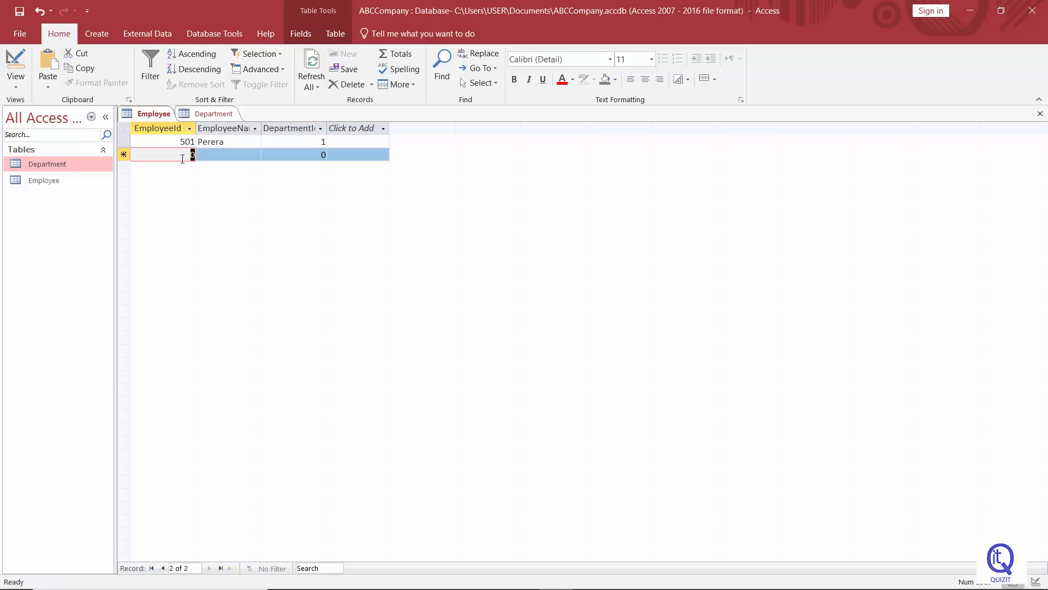
pyautogui.write('502')
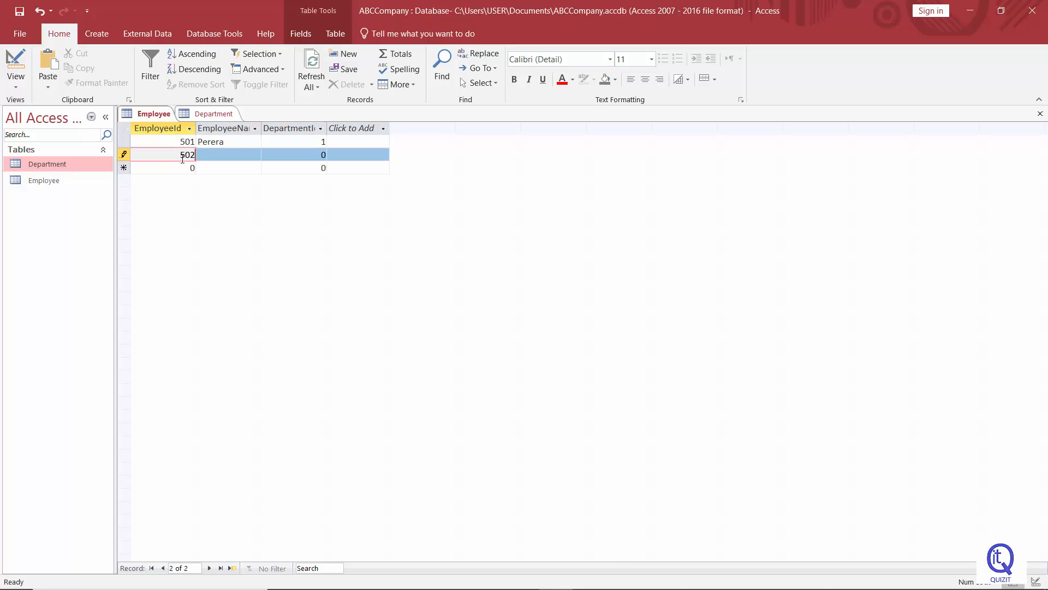
pyautogui.press('Tab')
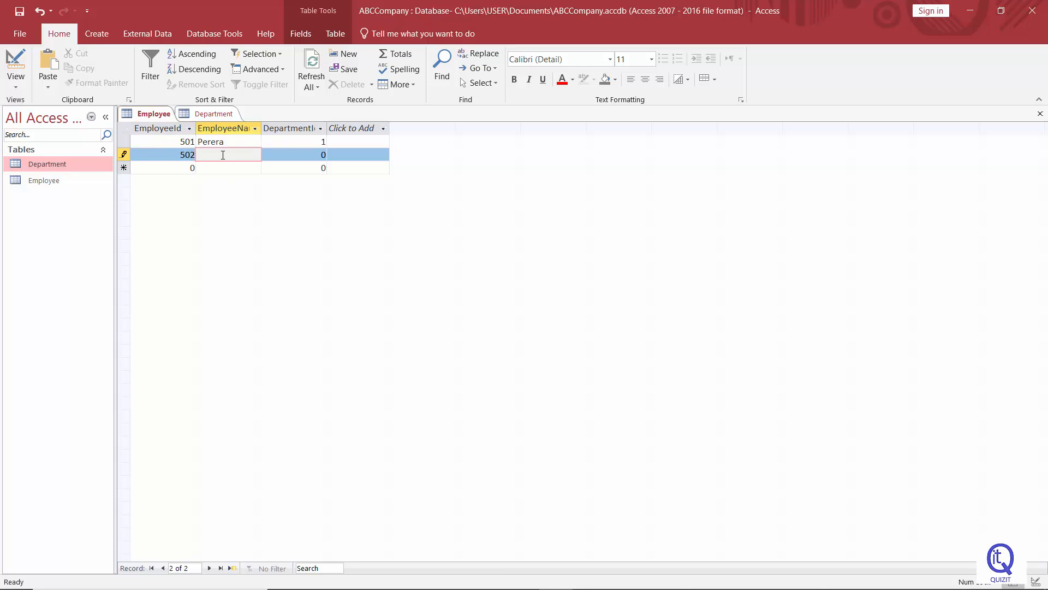
pyautogui.write('Jason')
pyautogui.click(322, 151)
pyautogui.press('BackSpace')
pyautogui.write('2')
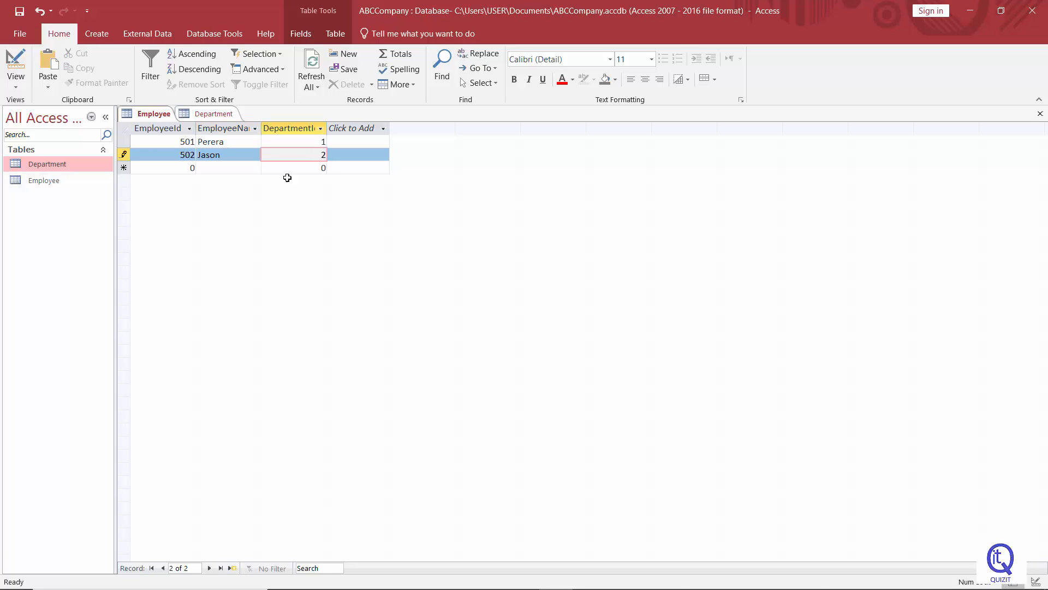
# Enter employee record 503 with the employee's name and department ID 3
pyautogui.click(191, 167)
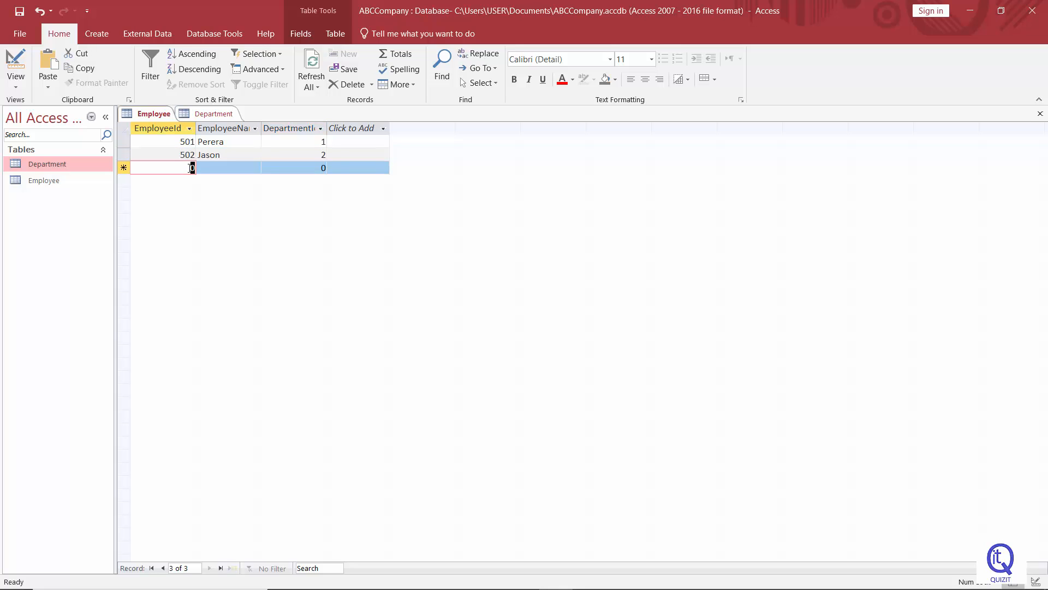
pyautogui.write('503')
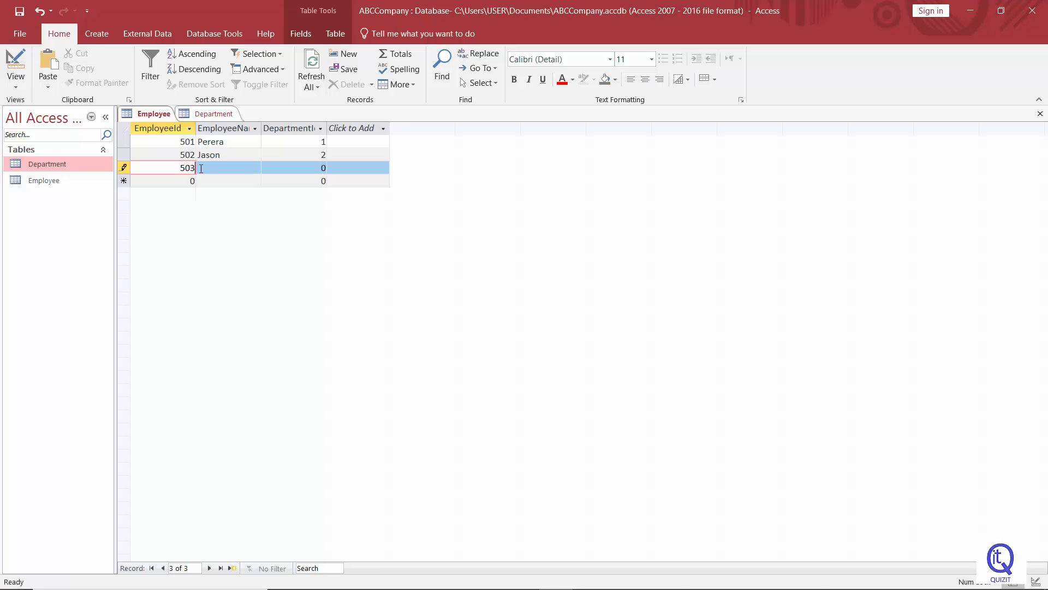
pyautogui.click(203, 169)
pyautogui.write('An')
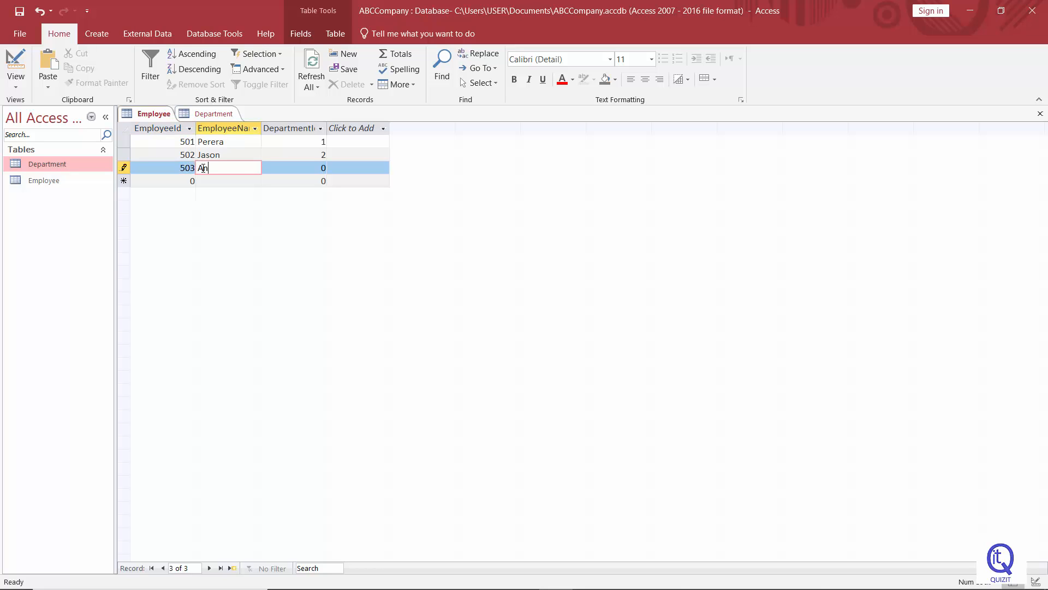
pyautogui.write('ushka')
pyautogui.press('Tab')
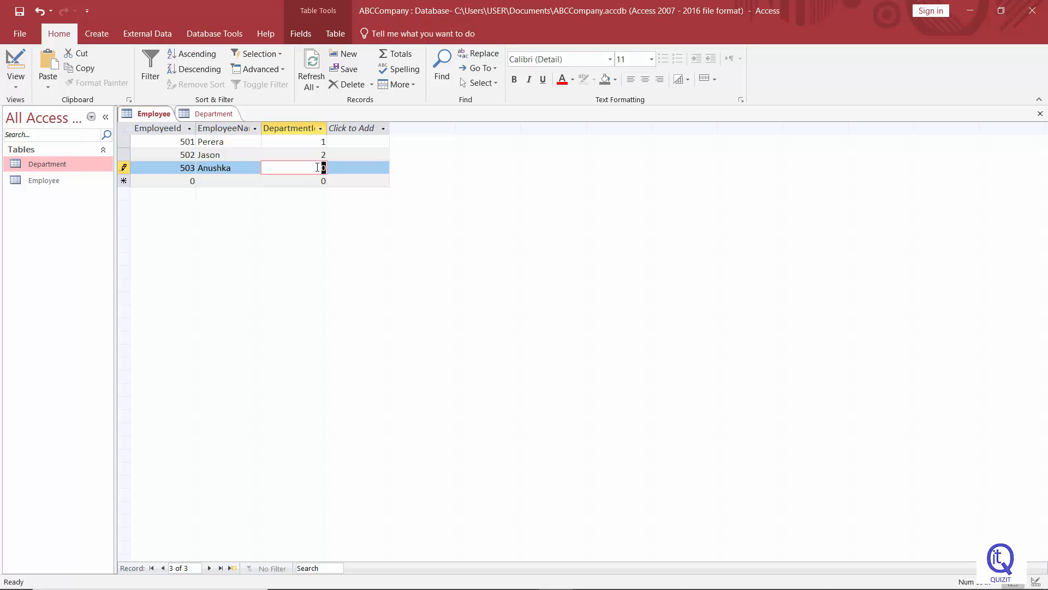
pyautogui.write('3')
# Enter employee record 504 with the employee's name and department ID 3, and save the table
pyautogui.click(192, 181)
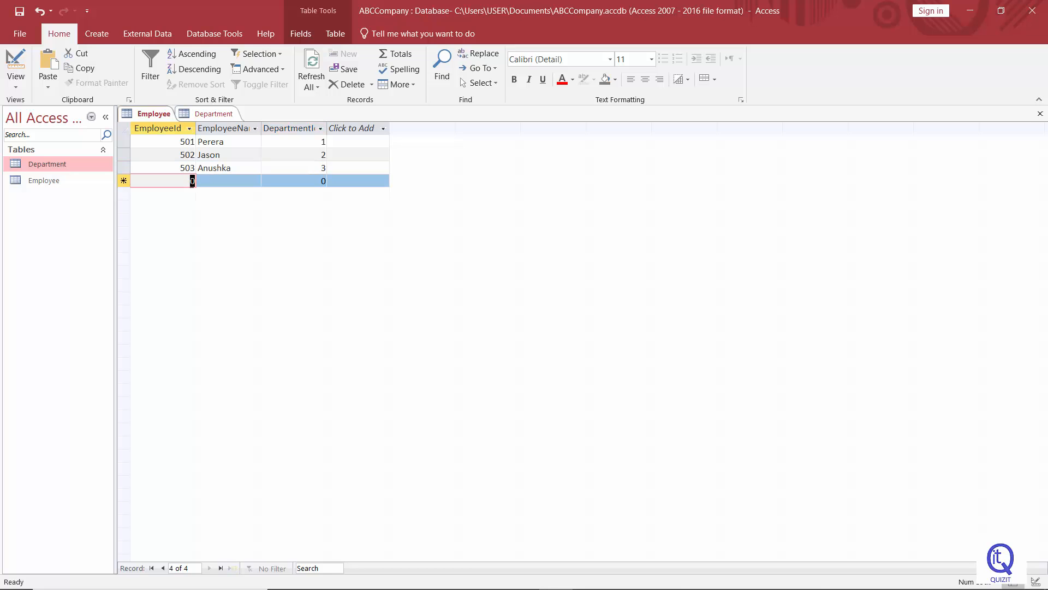
pyautogui.write('504')
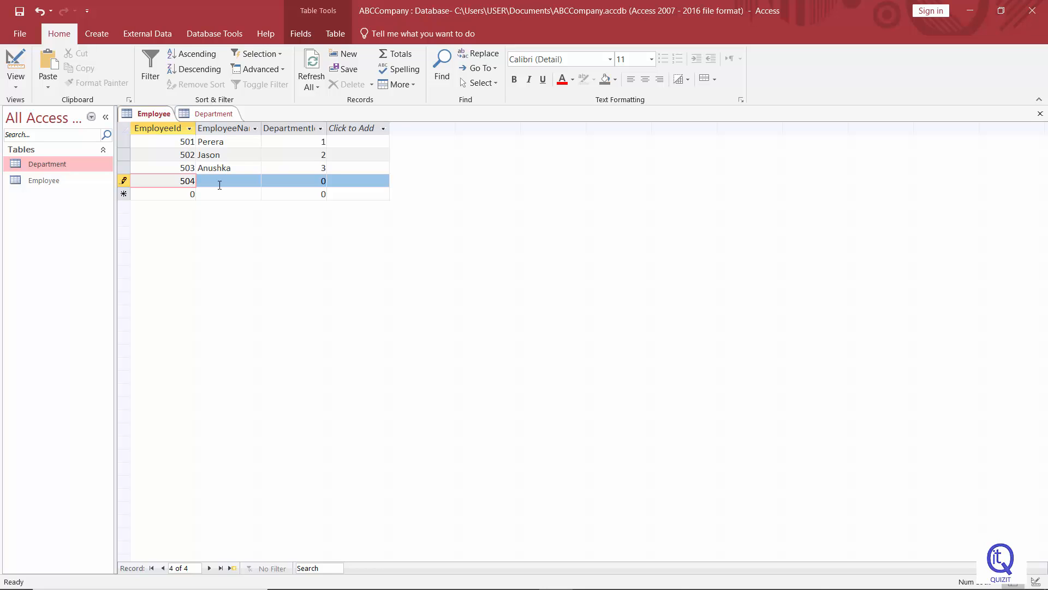
pyautogui.click(219, 185)
pyautogui.write('Fa')
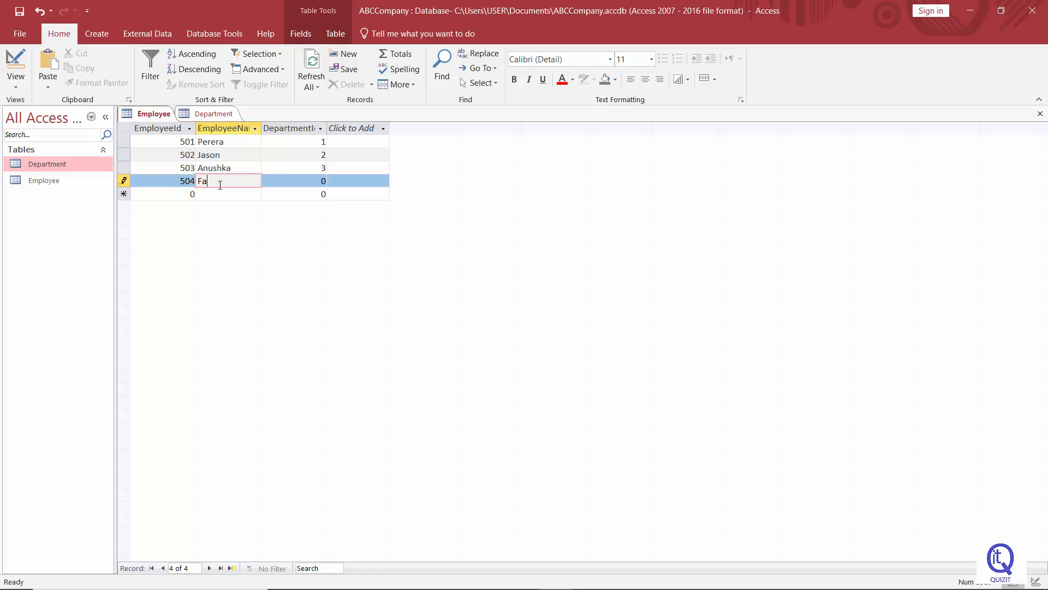
pyautogui.write('him')
pyautogui.press('Tab')
pyautogui.write('3')
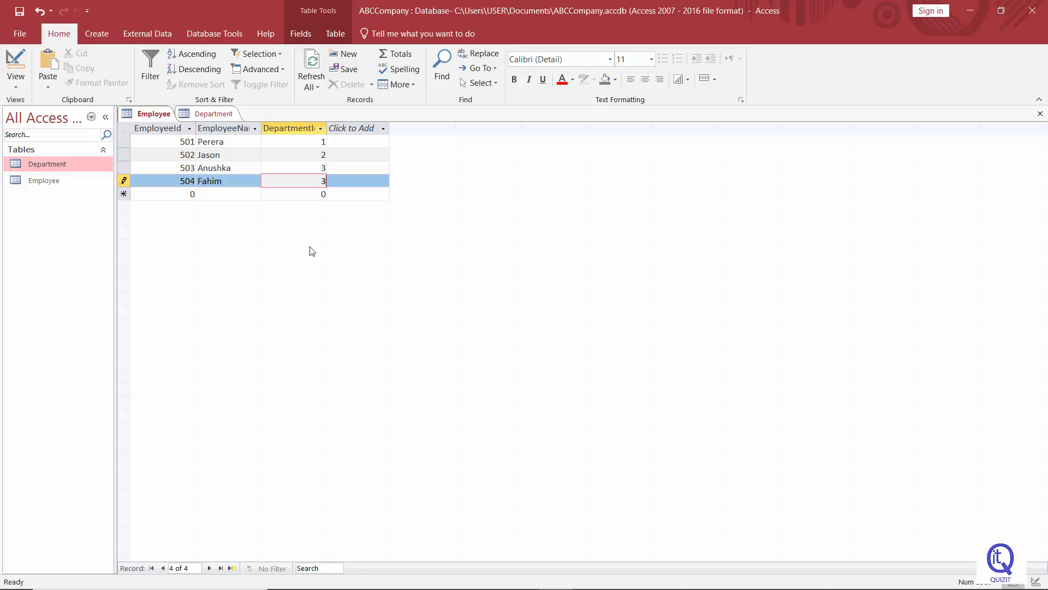
pyautogui.click(19, 15)
# Bring the Department table to the front and switch it to Design View
pyautogui.click(217, 117)
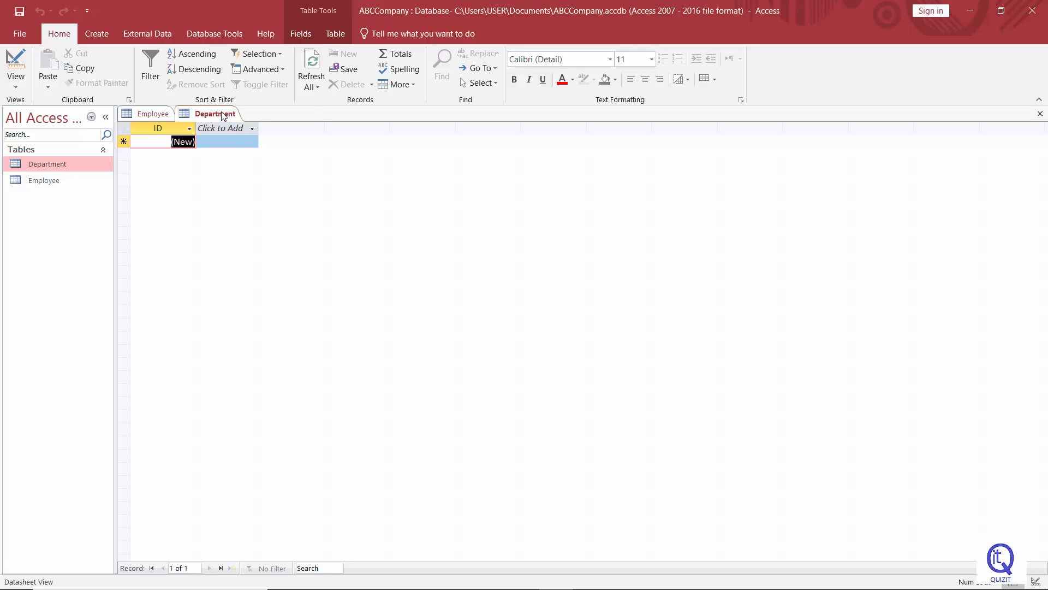
pyautogui.rightClick(223, 116)
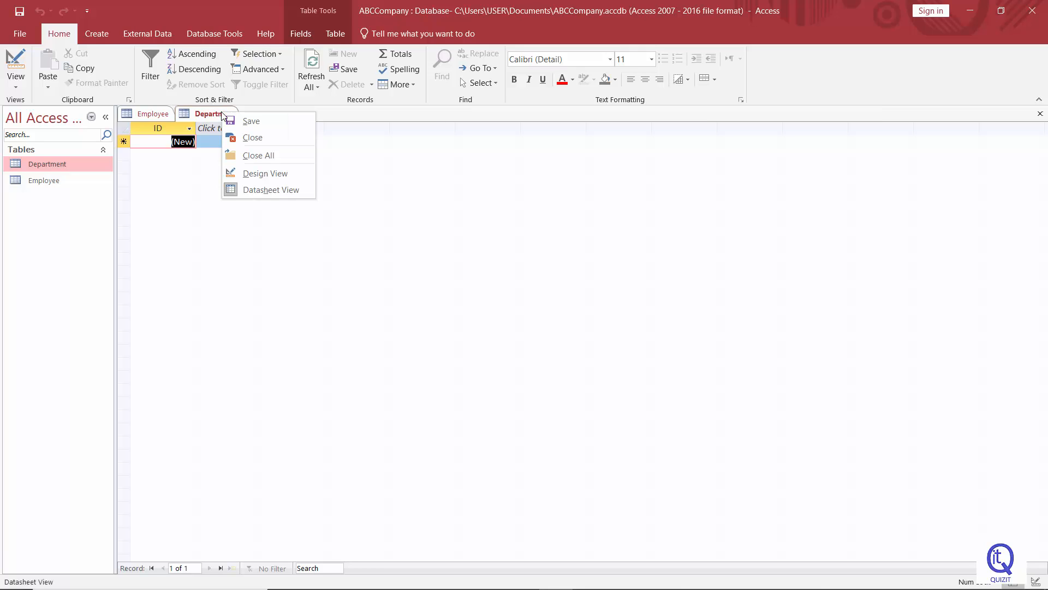
pyautogui.click(263, 175)
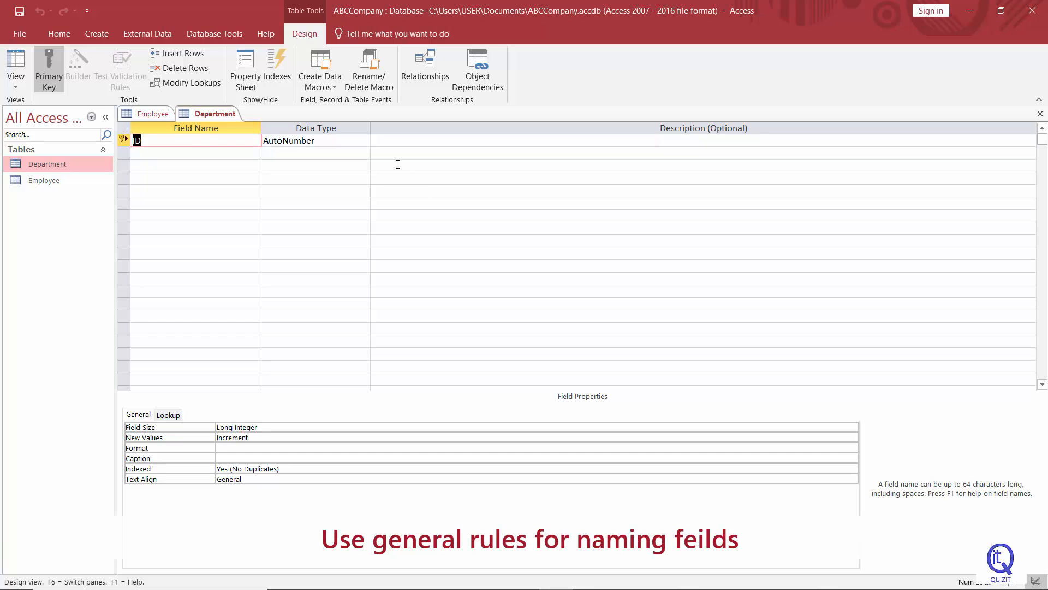
# Rename the ID field to DepartmentId and set its data type to Number
pyautogui.write('DepartmentId')
pyautogui.press('Tab')
pyautogui.press('Tab')
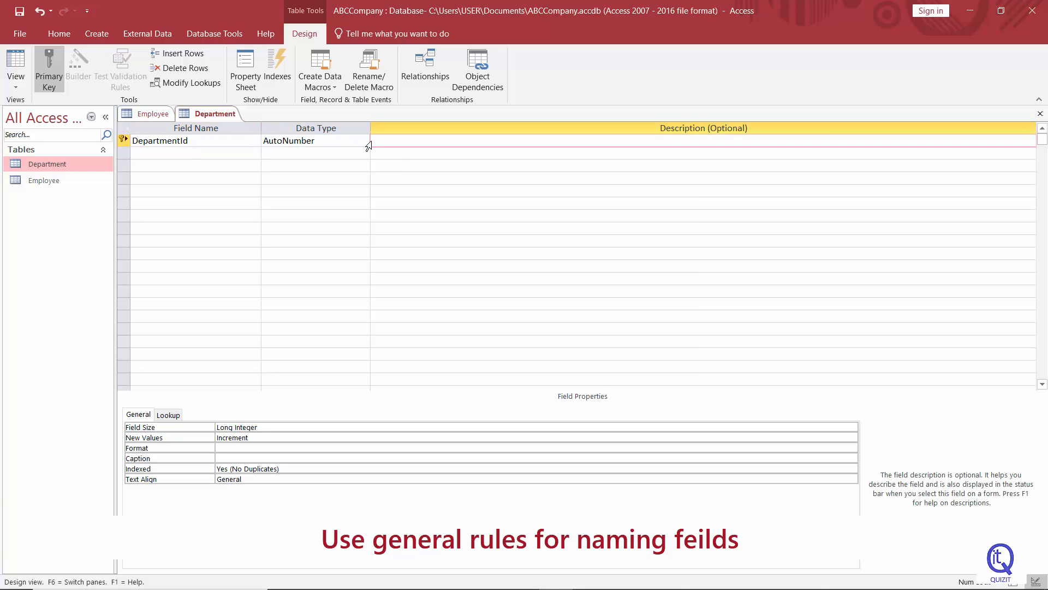
pyautogui.click(365, 141)
pyautogui.click(263, 180)
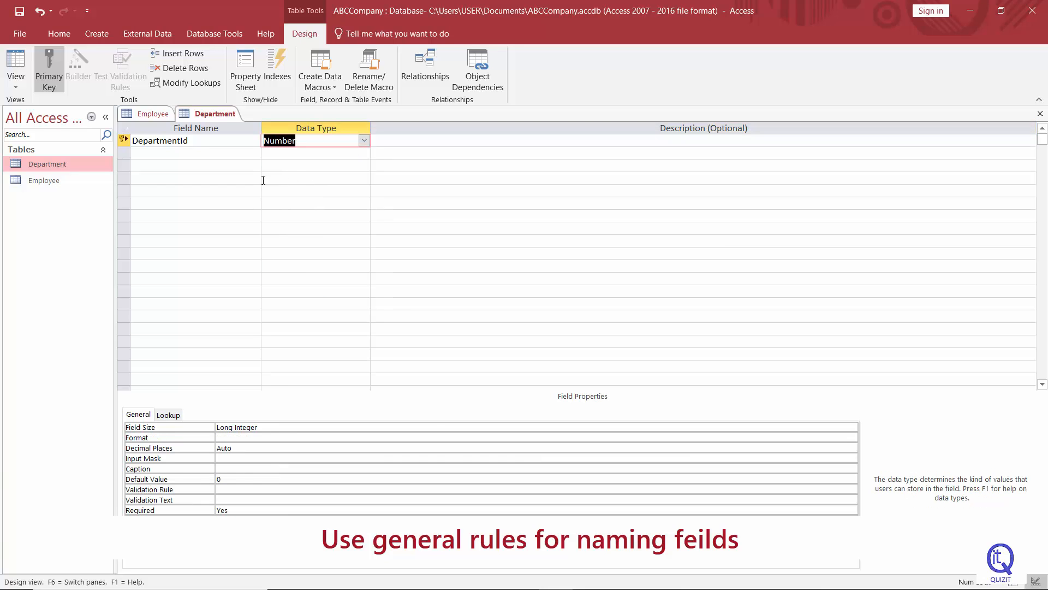
# Add a DepartmentName field with the Short Text data type
pyautogui.click(179, 156)
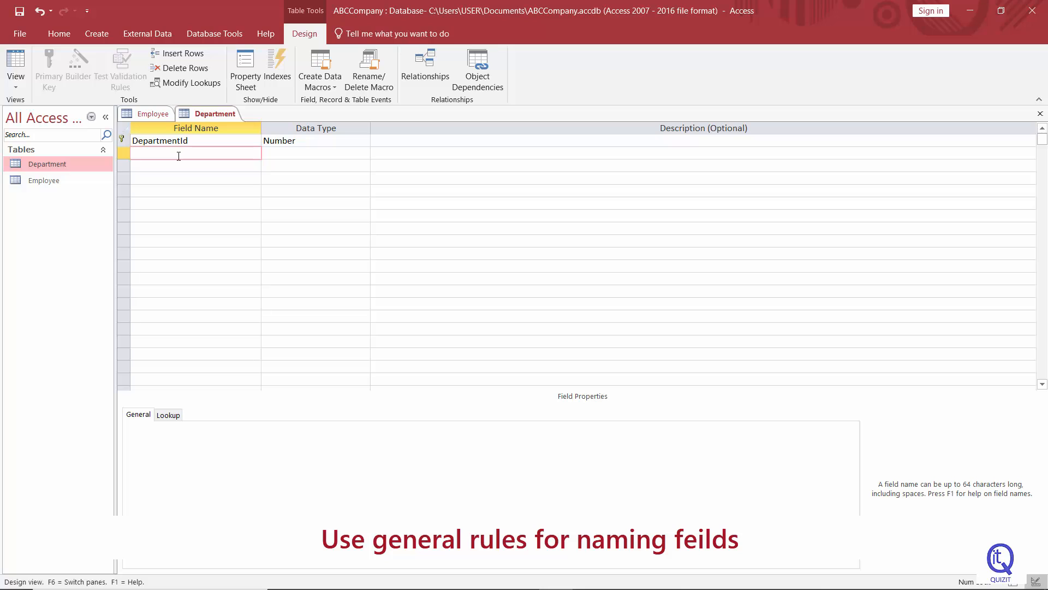
pyautogui.write('DepartmentName')
pyautogui.click(322, 153)
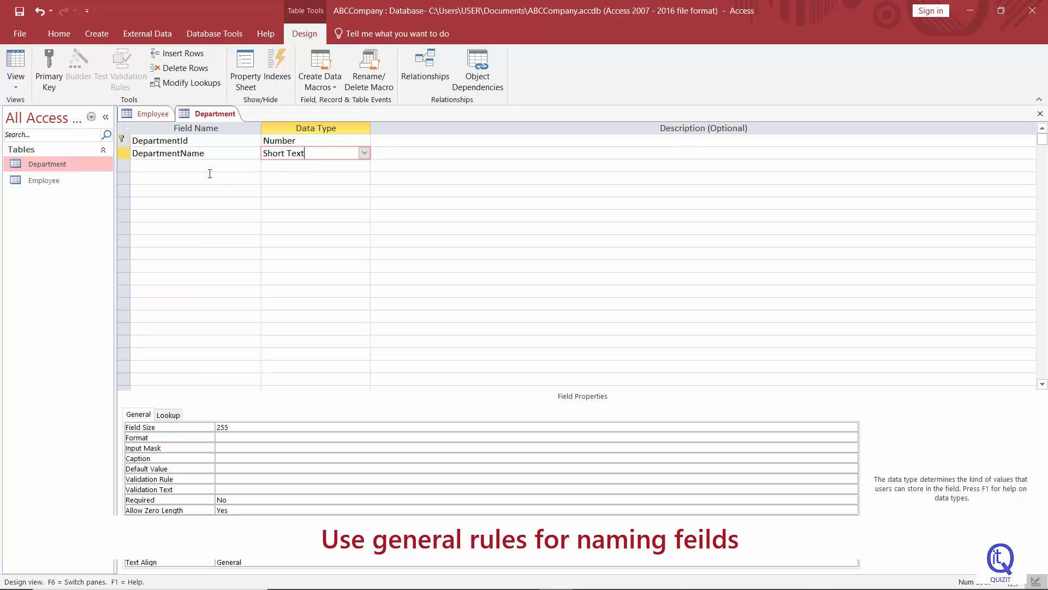
# Save the Department table and switch it to Datasheet View
pyautogui.click(20, 13)
pyautogui.rightClick(213, 114)
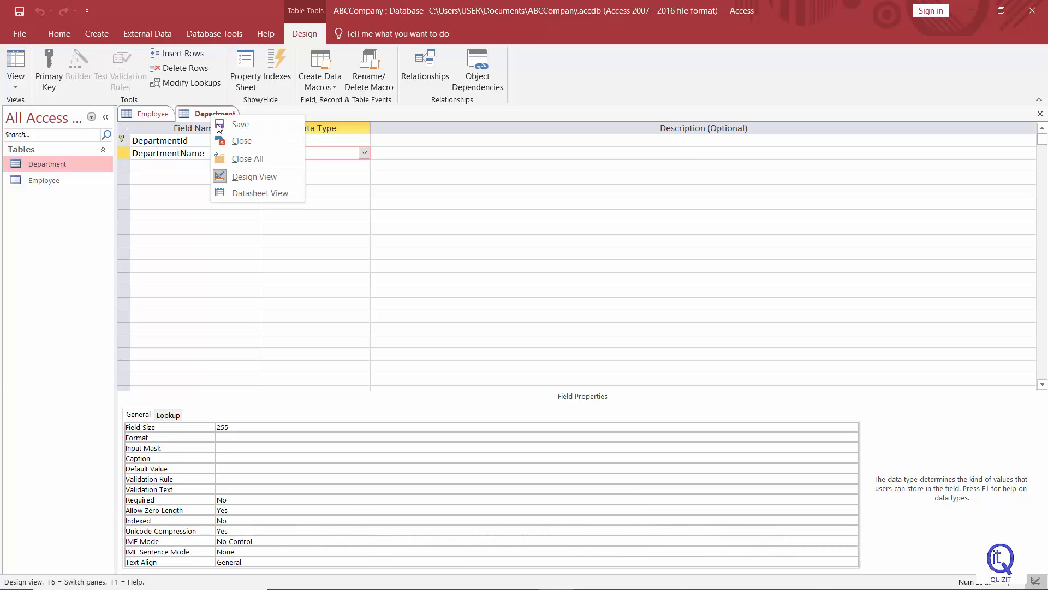
pyautogui.click(237, 192)
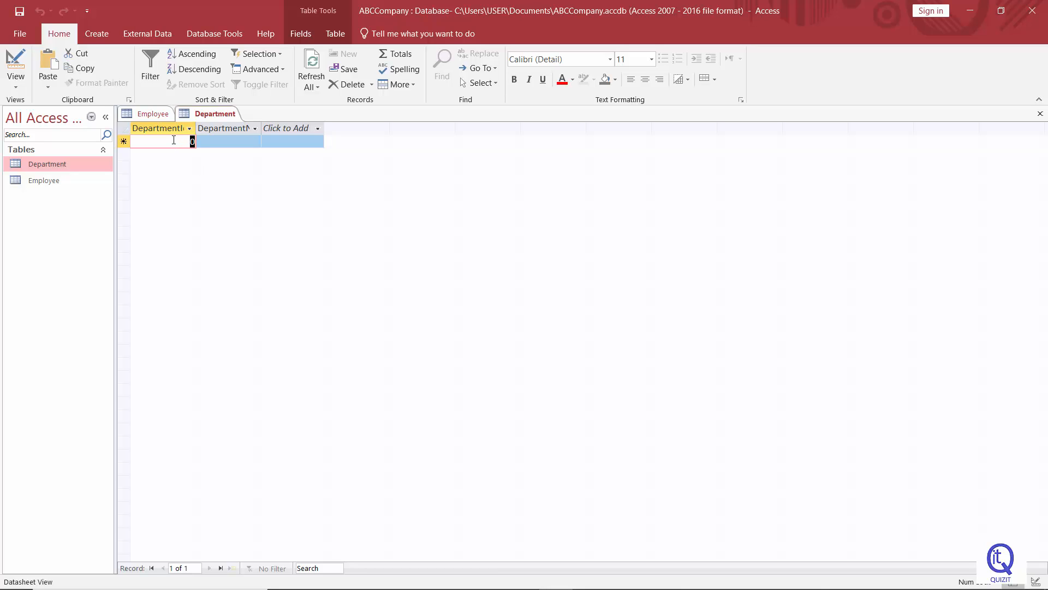
# Enter the first Department record with DepartmentId 1 and DepartmentName Account
pyautogui.write('1')
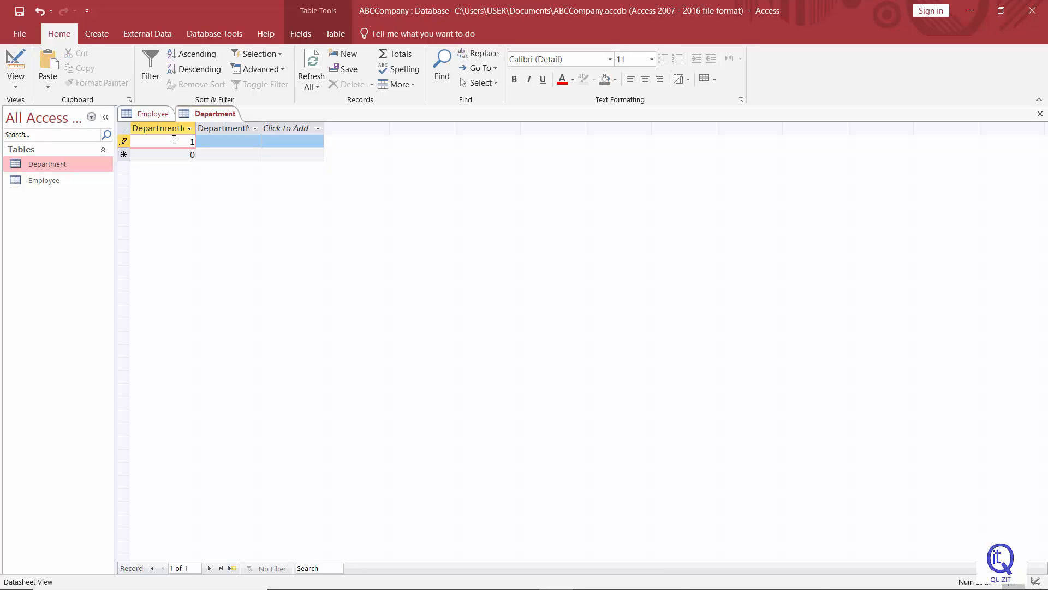
pyautogui.click(218, 146)
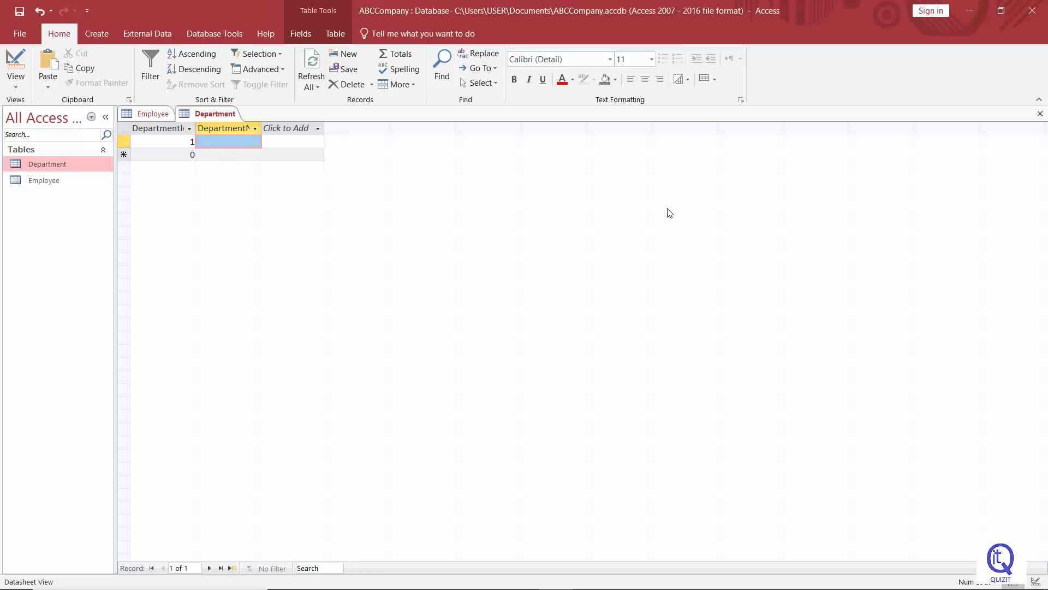
pyautogui.click(228, 141)
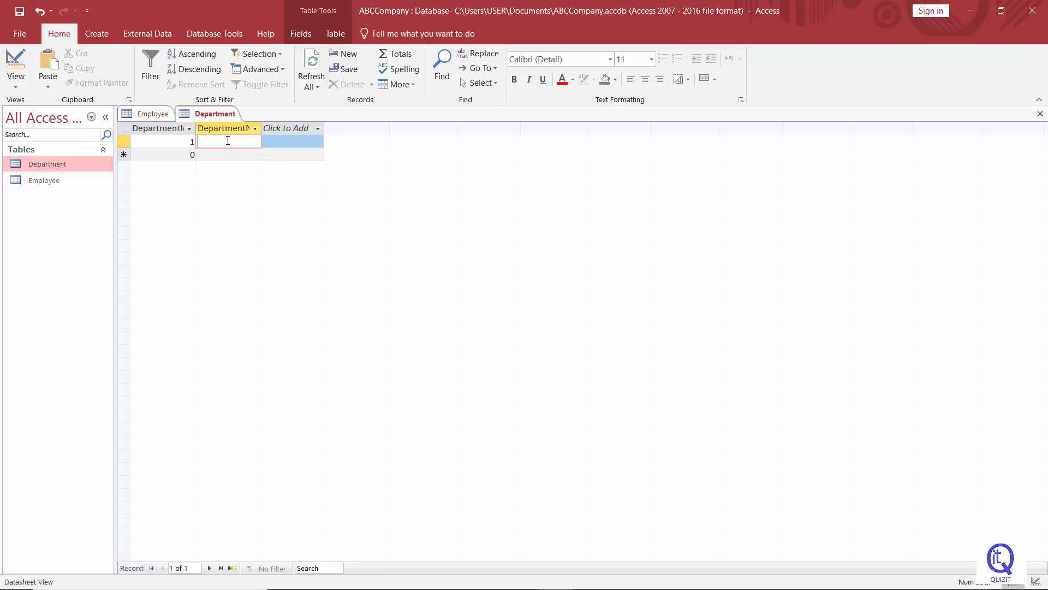
pyautogui.write('Account')
pyautogui.click(193, 154)
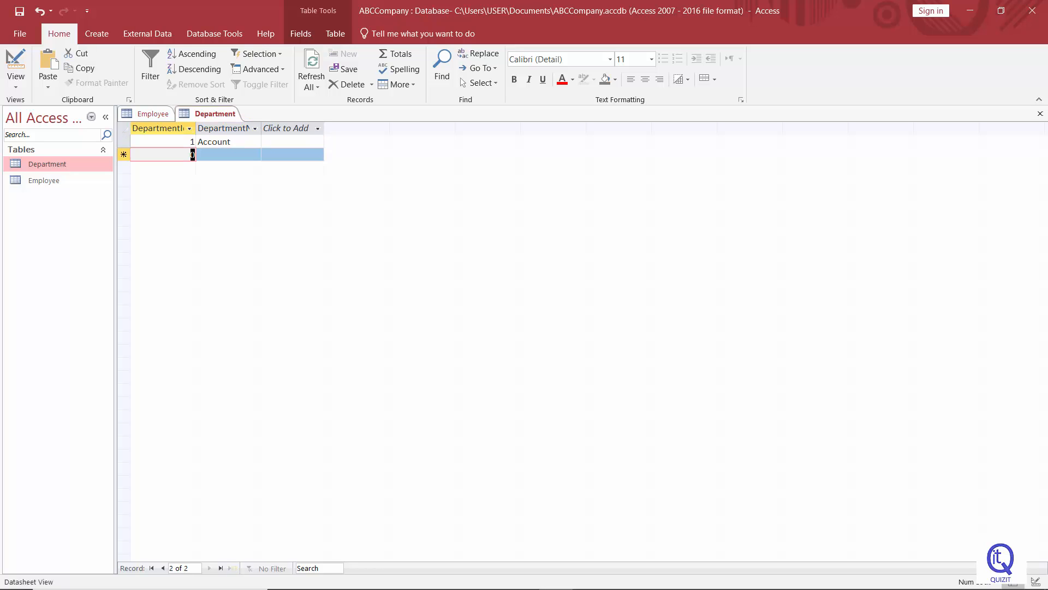
# Enter a second Department record with DepartmentId 2 and DepartmentName Marketing
pyautogui.write('2')
pyautogui.click(204, 155)
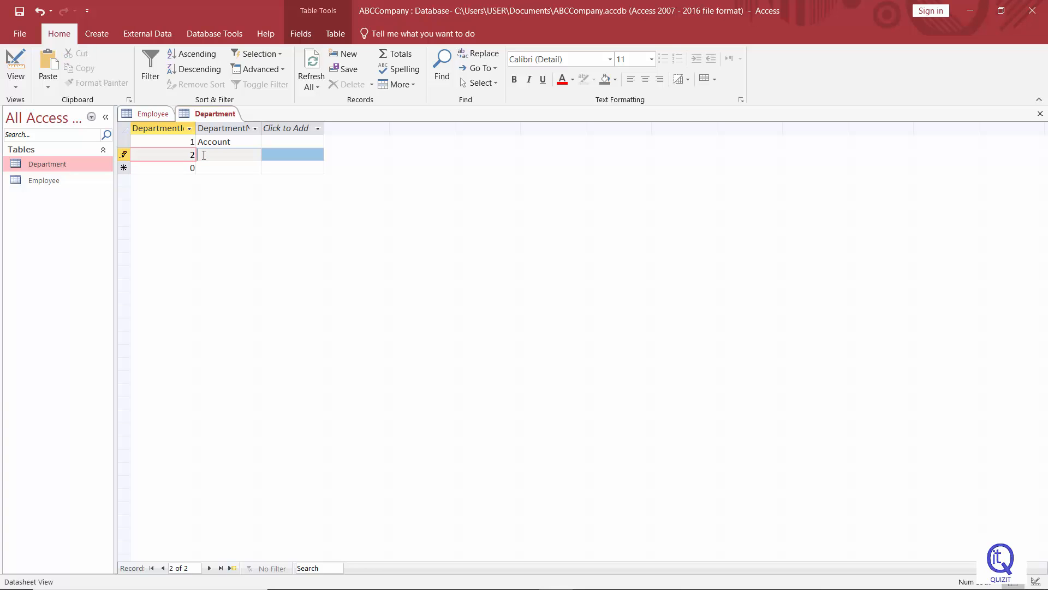
pyautogui.write('Mar')
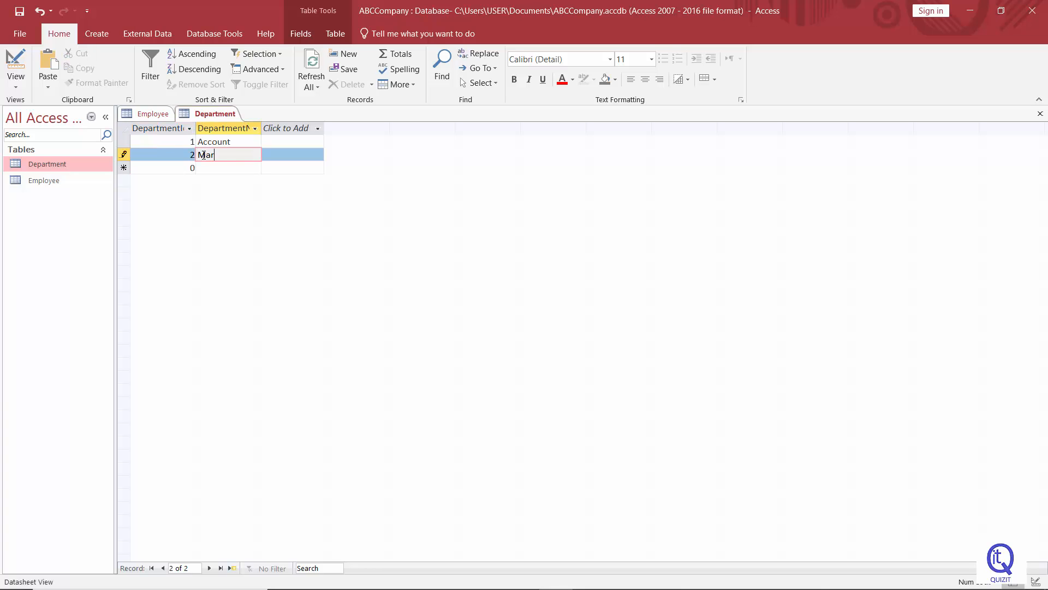
pyautogui.write('keting')
pyautogui.click(194, 169)
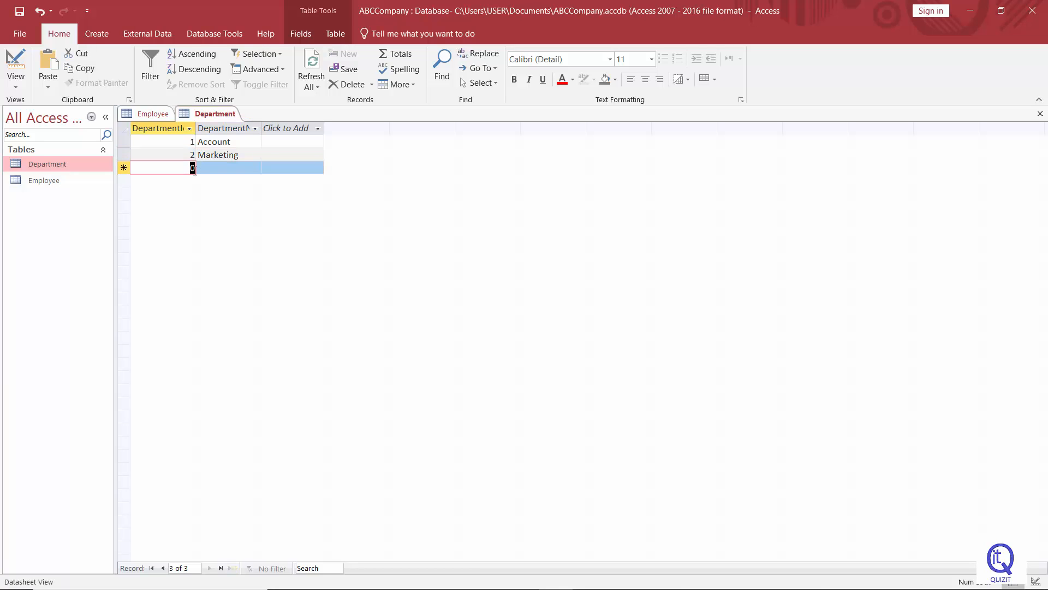
# Enter a third record with DepartmentId 3 and DepartmentName HR, then save the table
pyautogui.write('3')
pyautogui.click(223, 169)
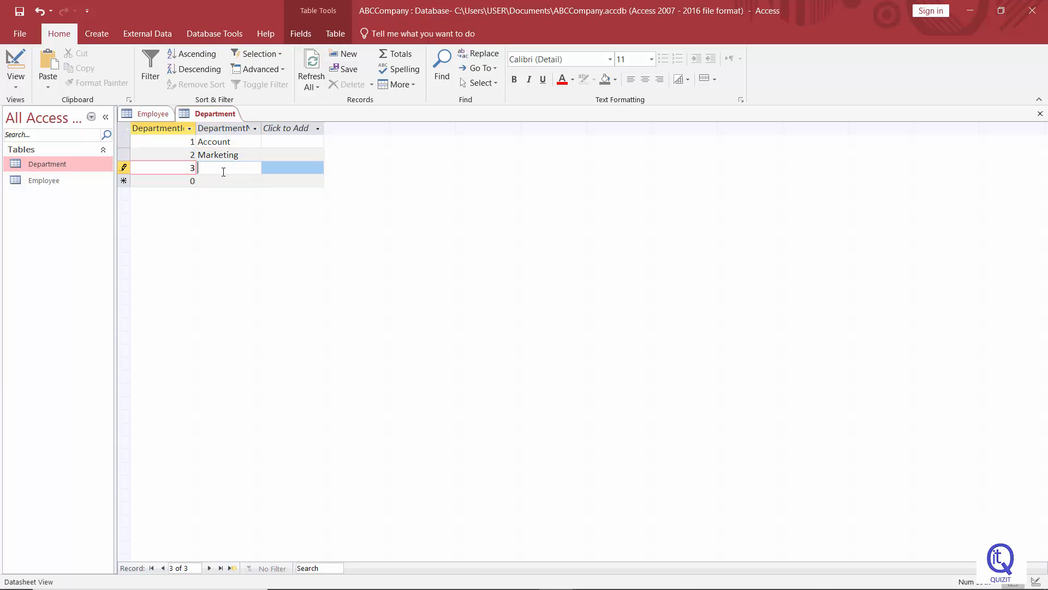
pyautogui.write('HR')
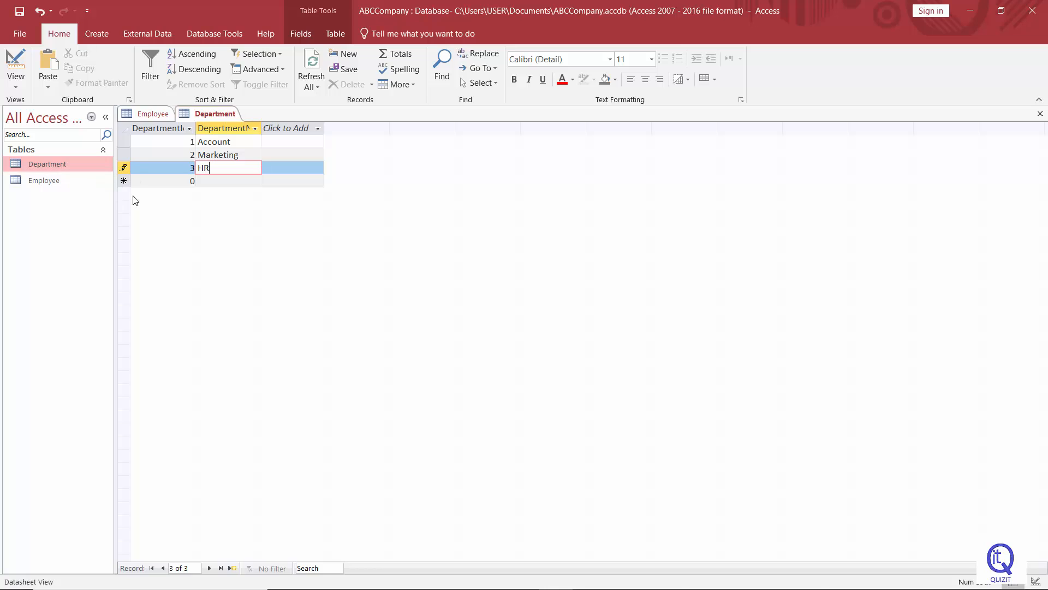
pyautogui.click(19, 12)
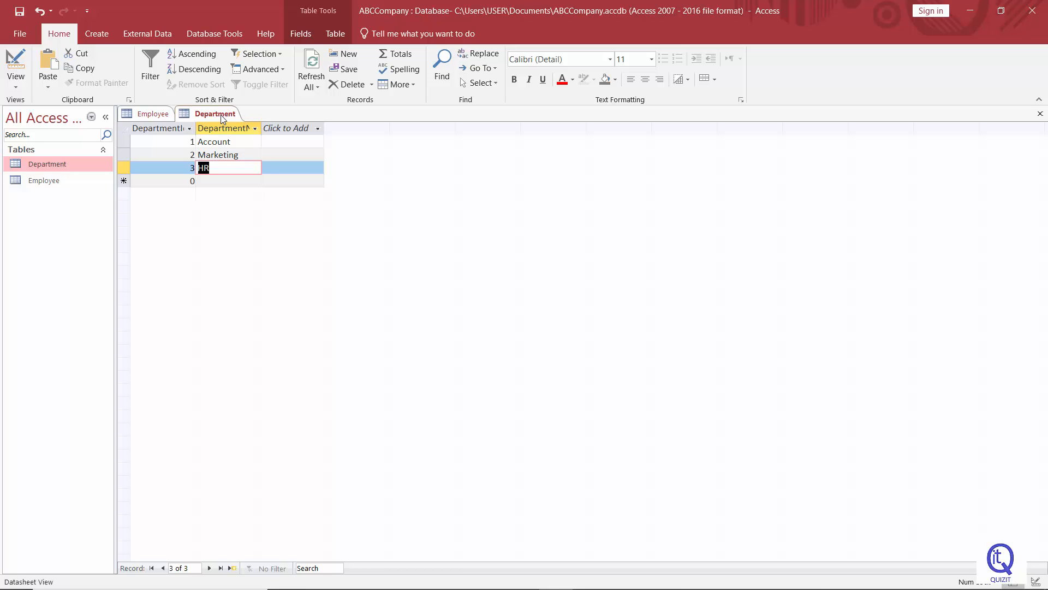
# Bring the Employee table to the front and switch it to Design View
pyautogui.click(156, 117)
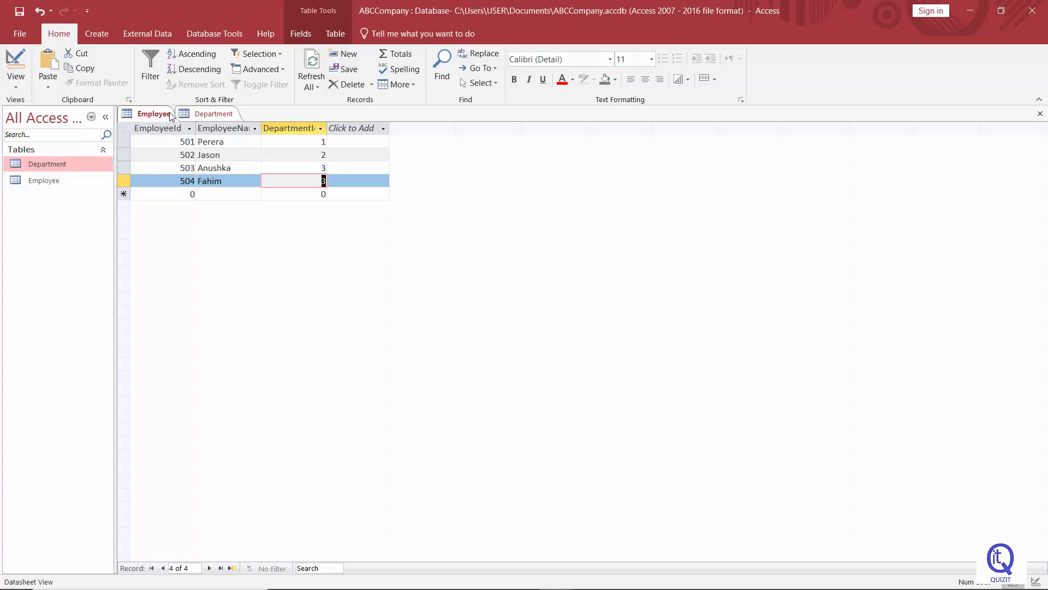
pyautogui.click(200, 117)
pyautogui.click(154, 117)
pyautogui.click(358, 194)
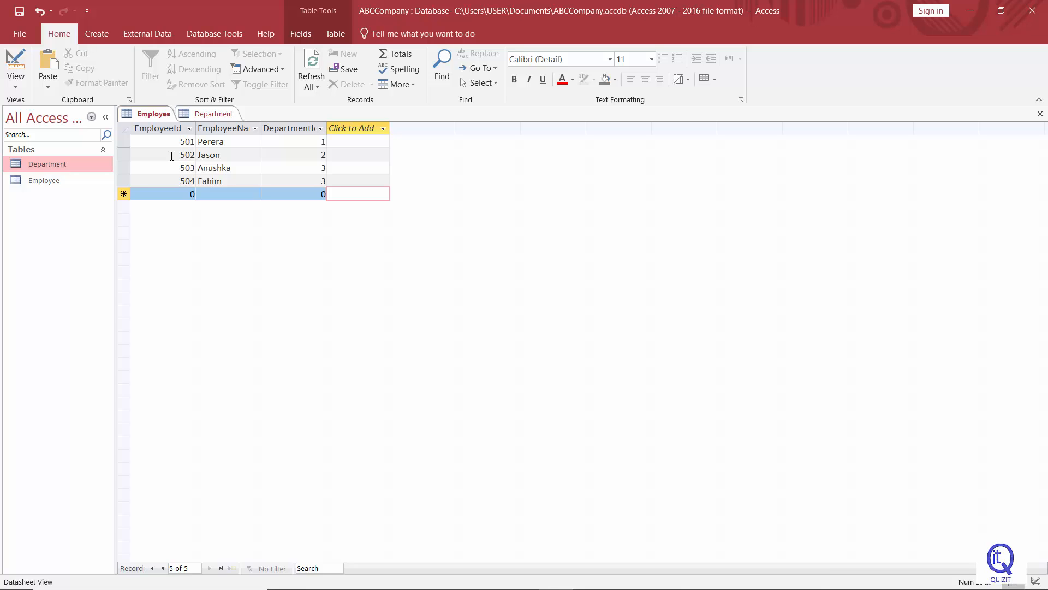
pyautogui.rightClick(156, 119)
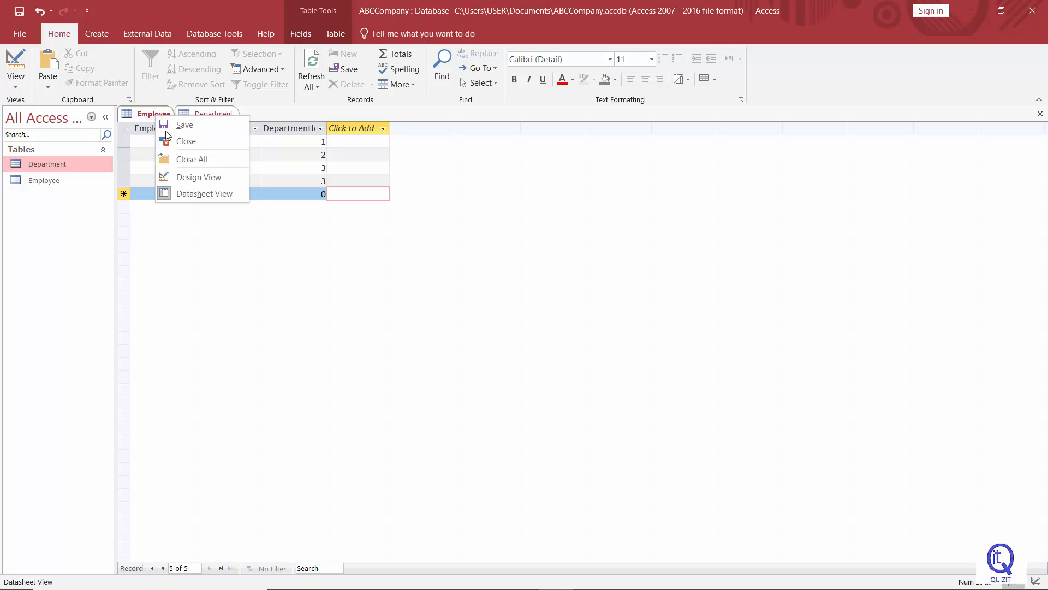
pyautogui.click(194, 183)
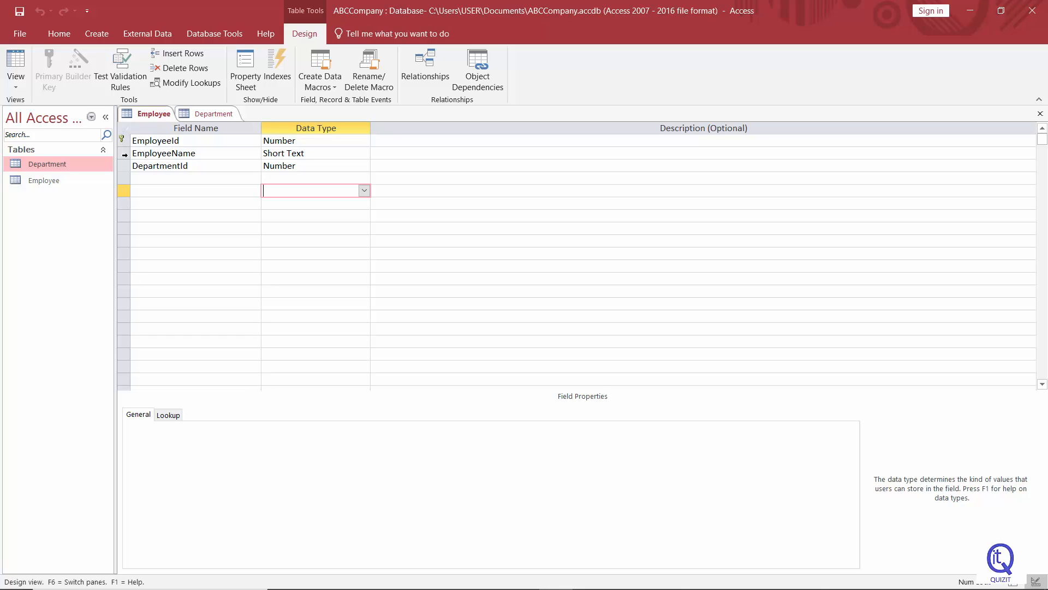
# Set EmployeeName as the primary key of the Employee table
pyautogui.click(124, 154)
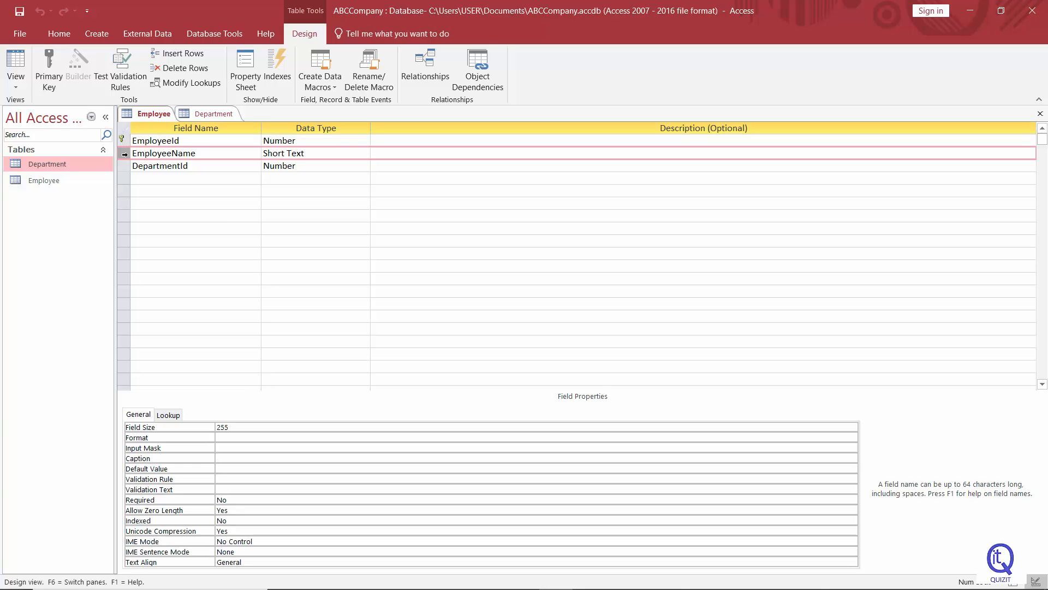
pyautogui.click(144, 180)
pyautogui.click(124, 154)
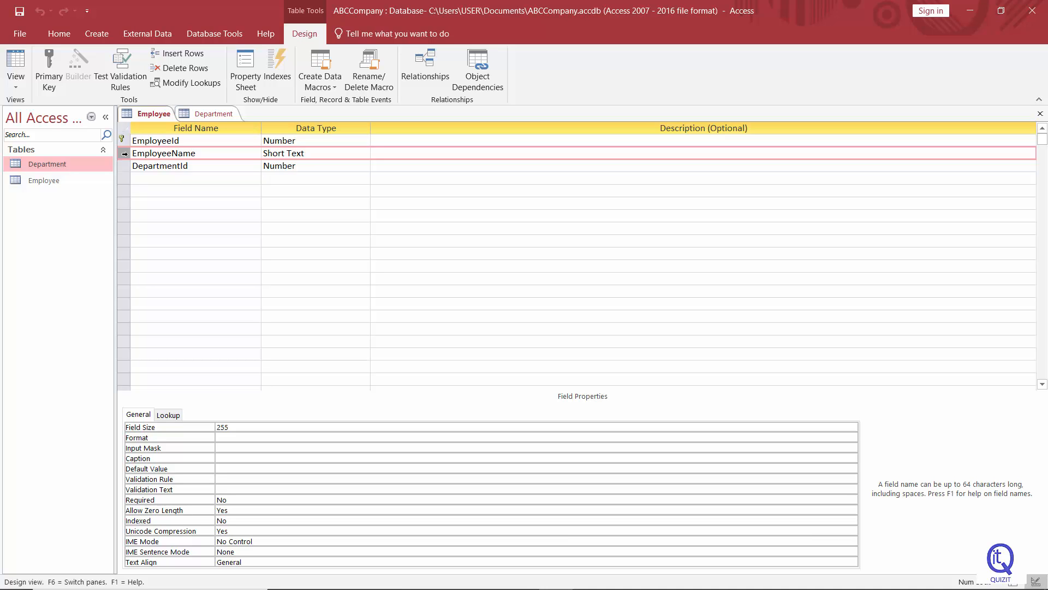
pyautogui.click(53, 79)
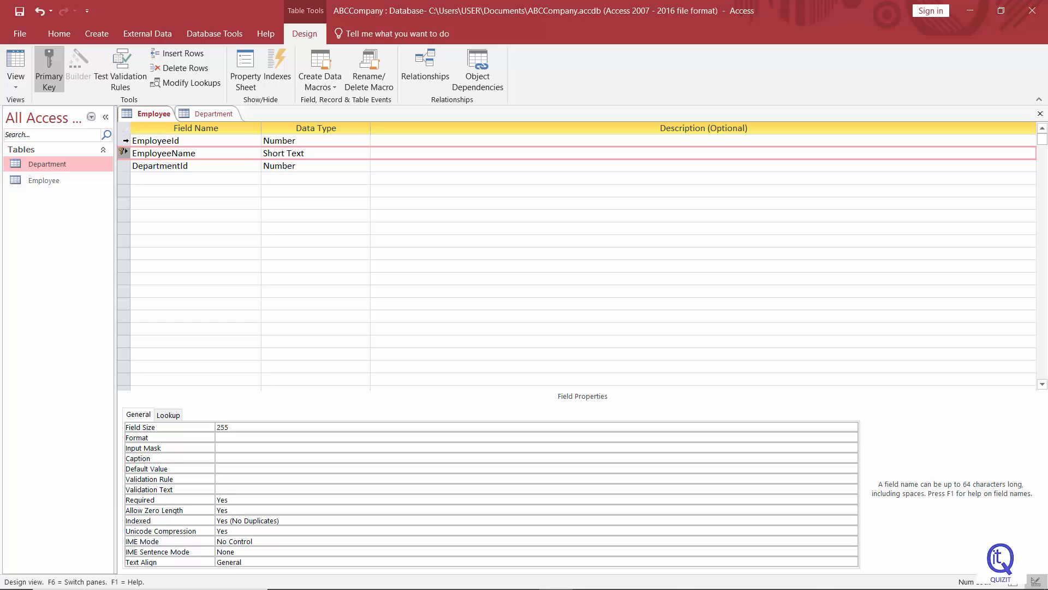
# Set EmployeeId as the primary key of the Employee table
pyautogui.click(126, 140)
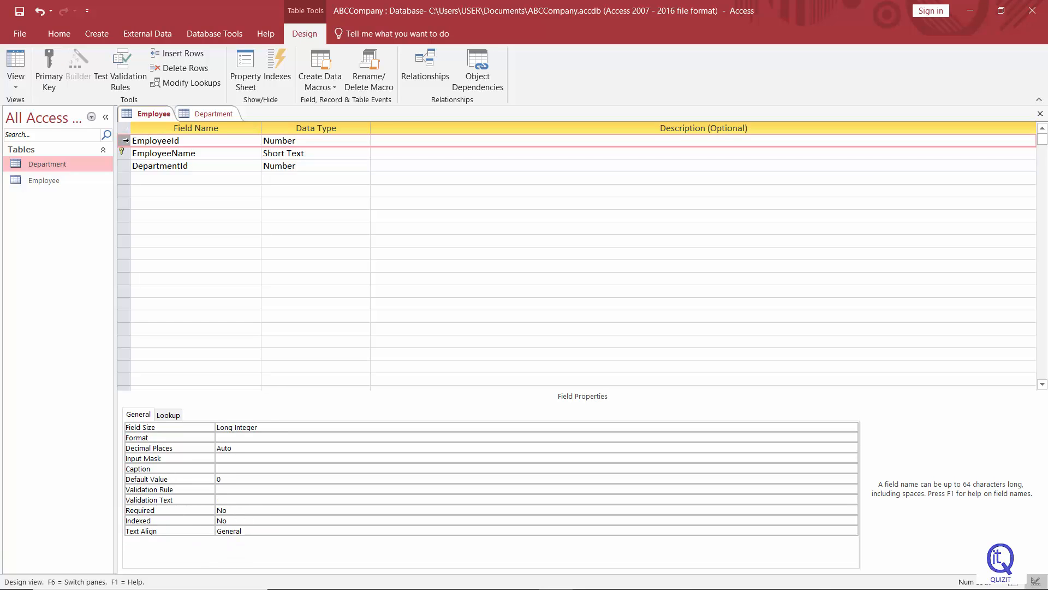
pyautogui.click(52, 74)
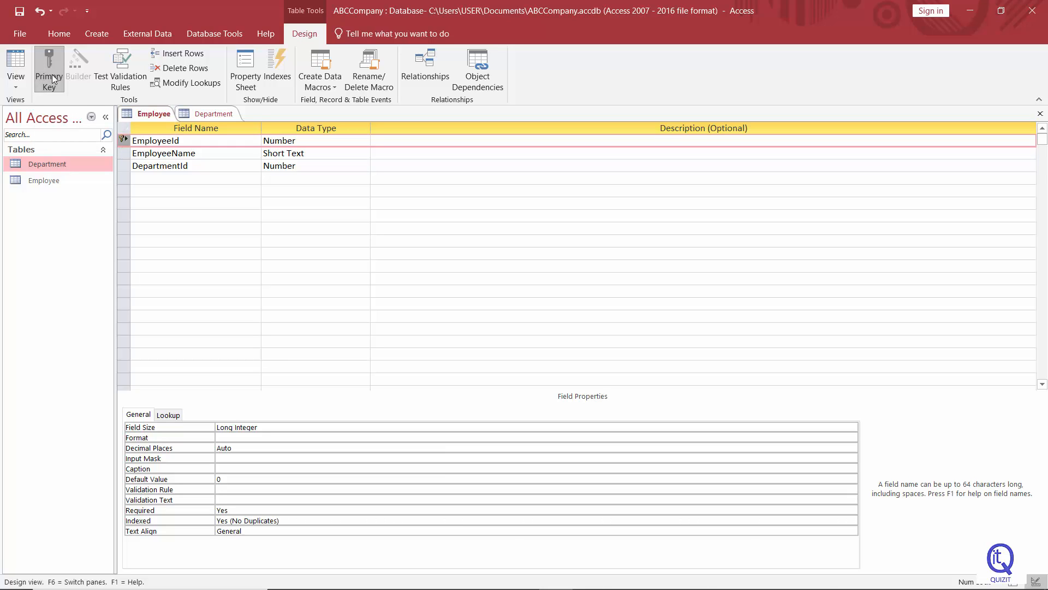
# Switch the Department table to Design View and set DepartmentId as its primary key
pyautogui.click(205, 116)
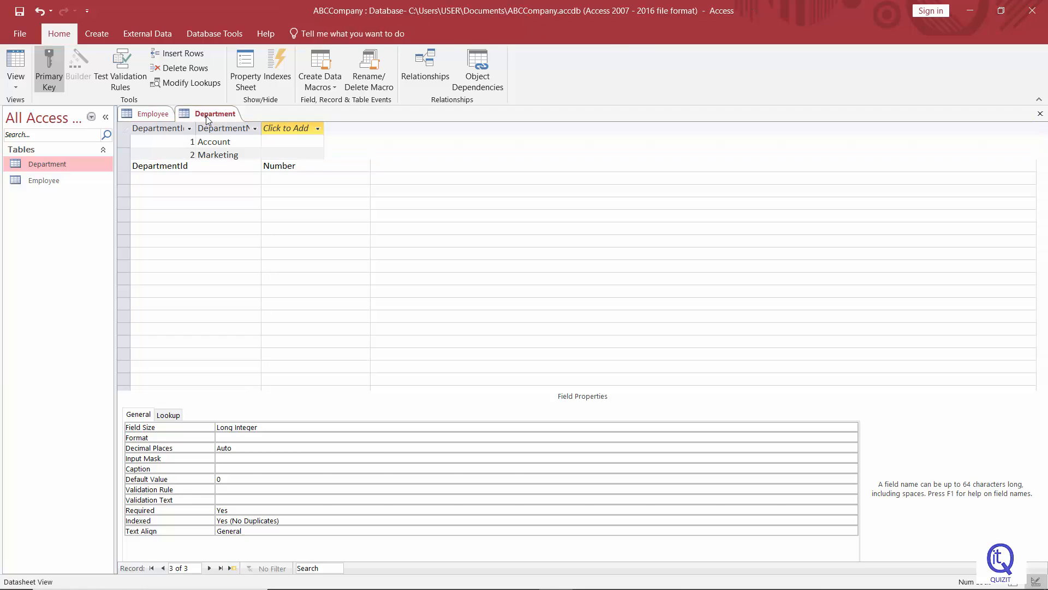
pyautogui.rightClick(203, 119)
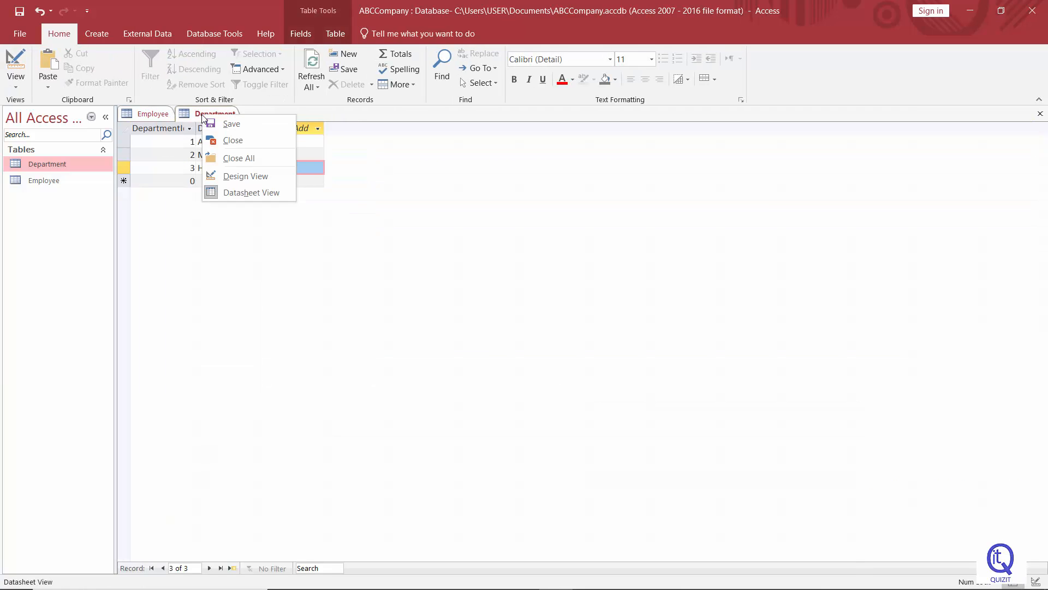
pyautogui.click(242, 176)
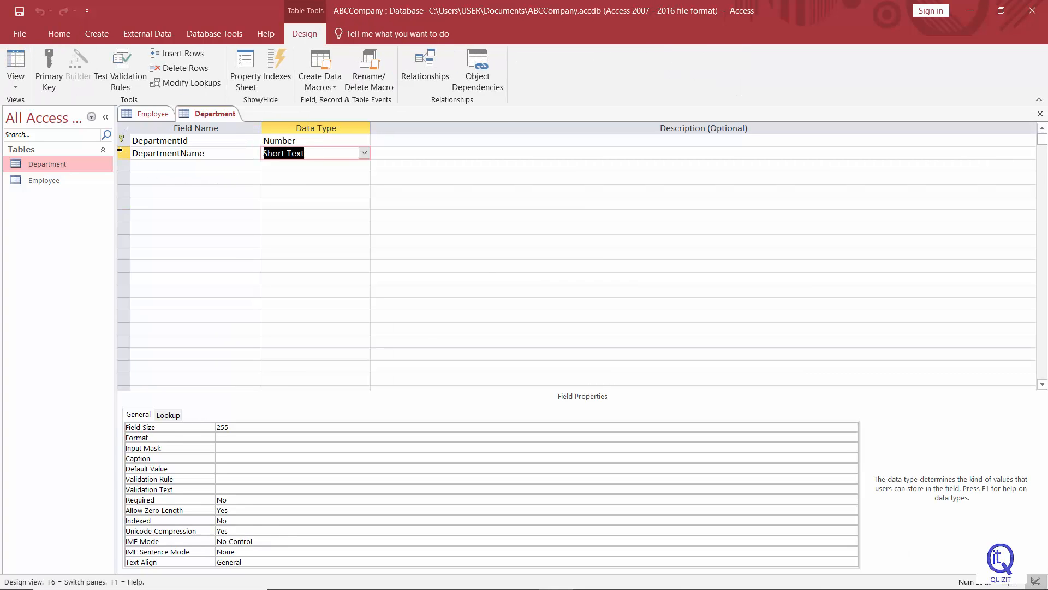
pyautogui.click(120, 140)
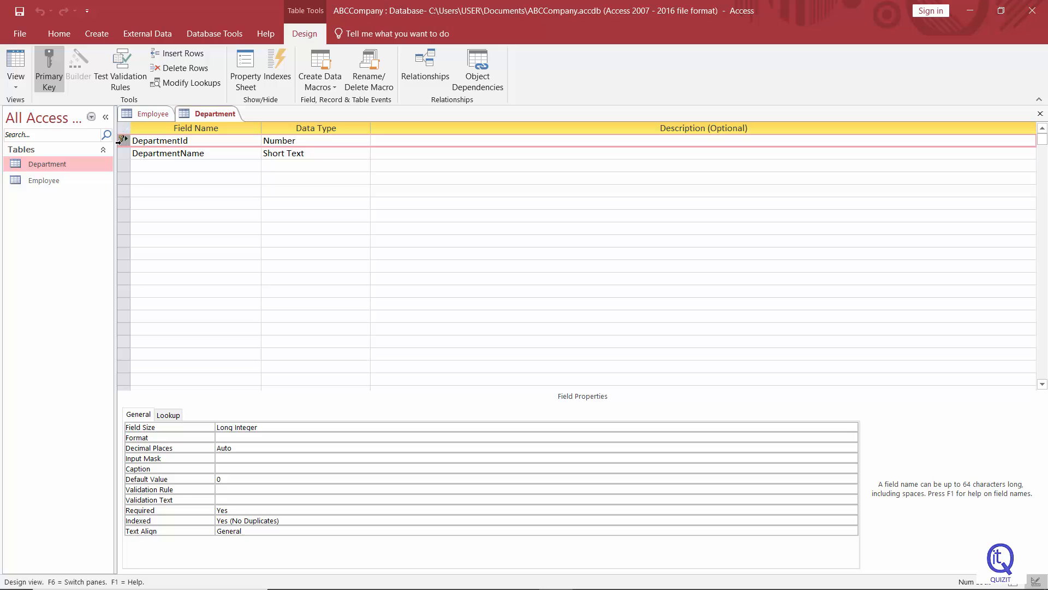
pyautogui.click(49, 86)
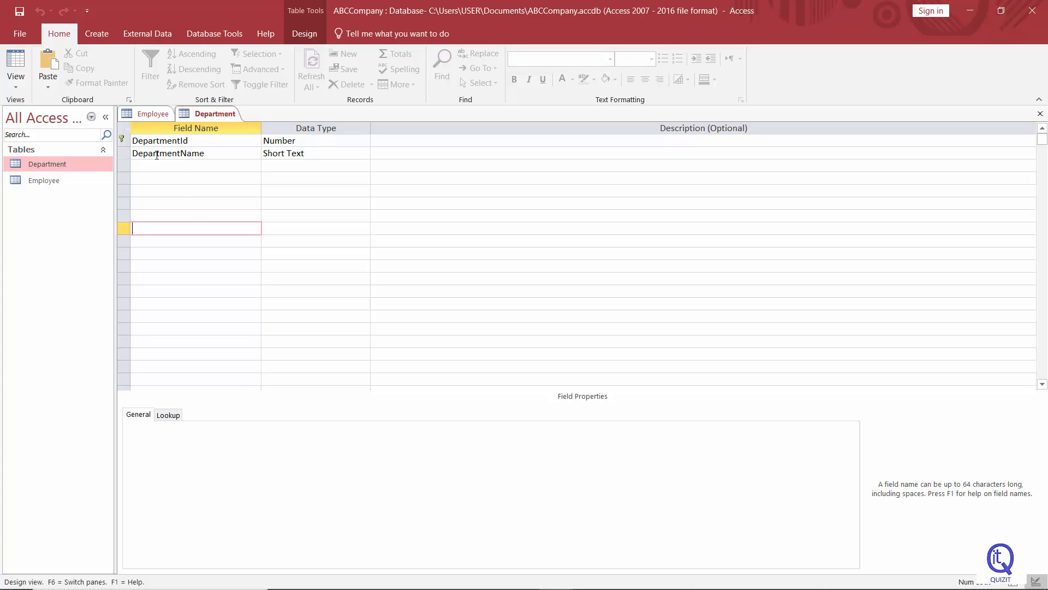
# Compare the Employee and Department table designs by switching between them
pyautogui.click(145, 114)
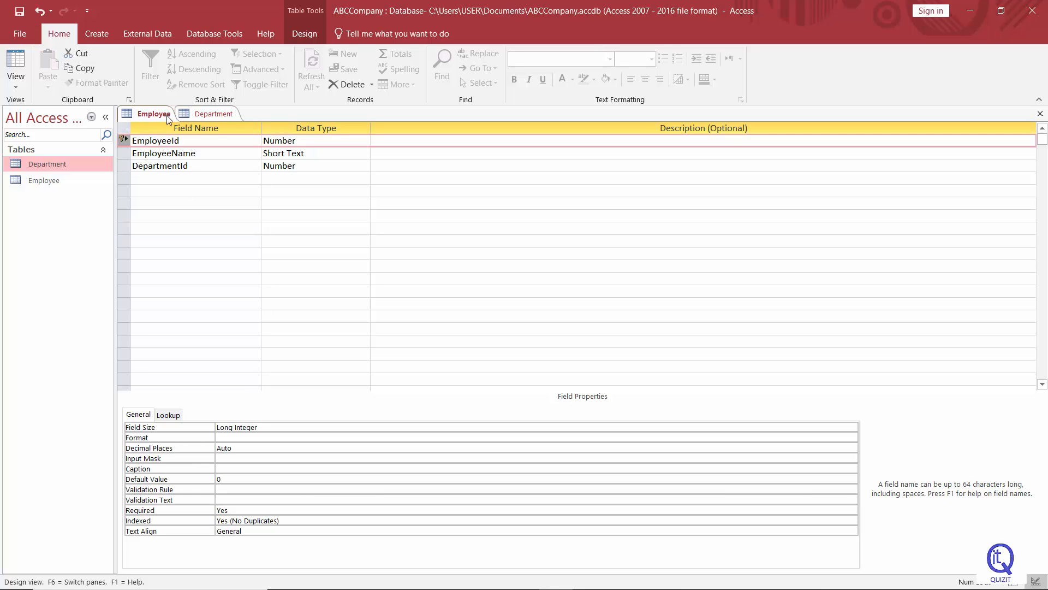
pyautogui.click(200, 117)
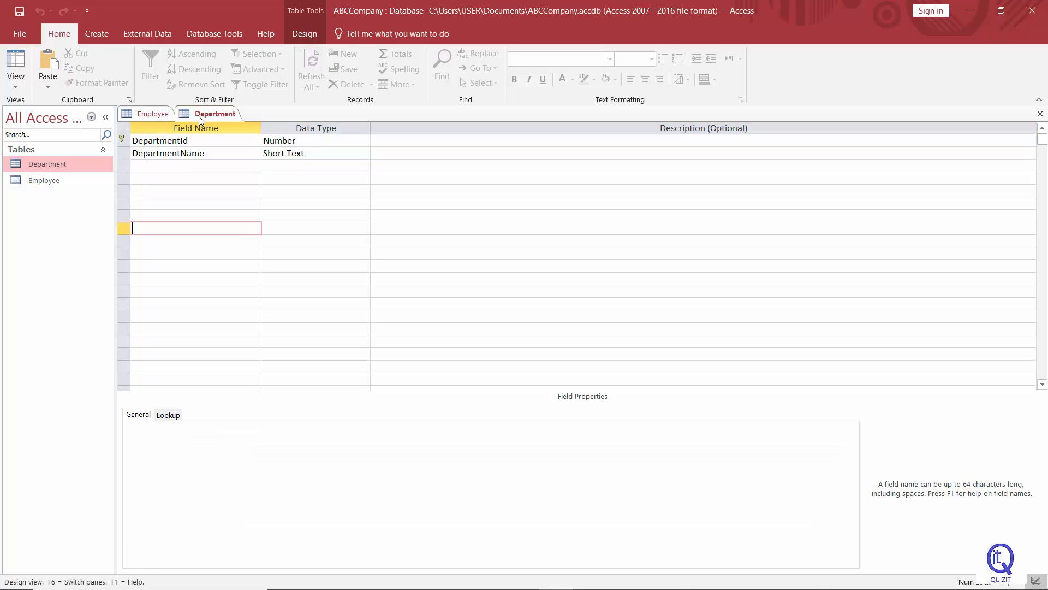
pyautogui.click(152, 115)
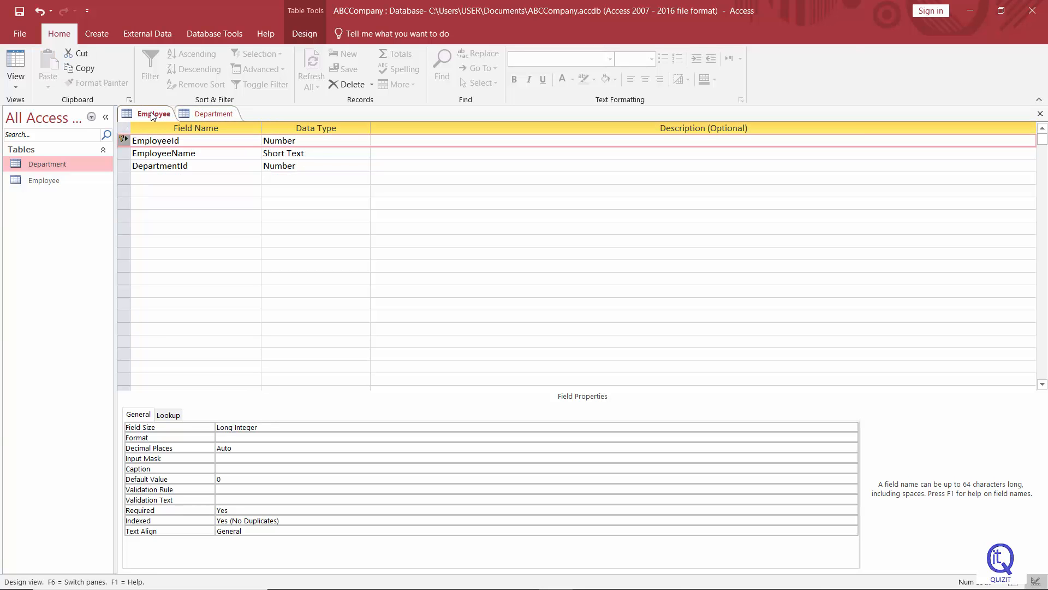
pyautogui.click(229, 118)
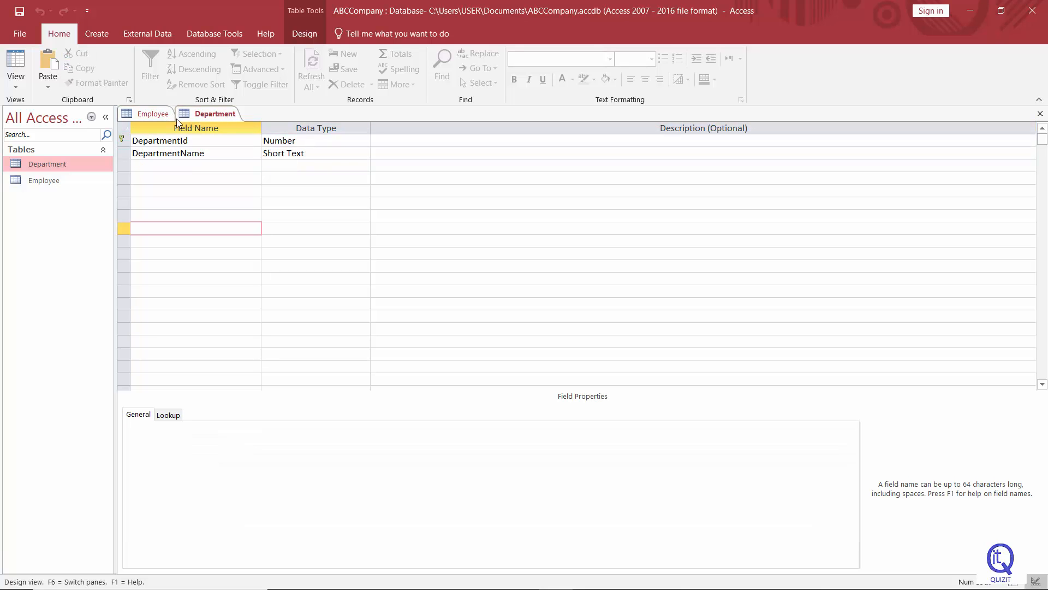
pyautogui.click(140, 115)
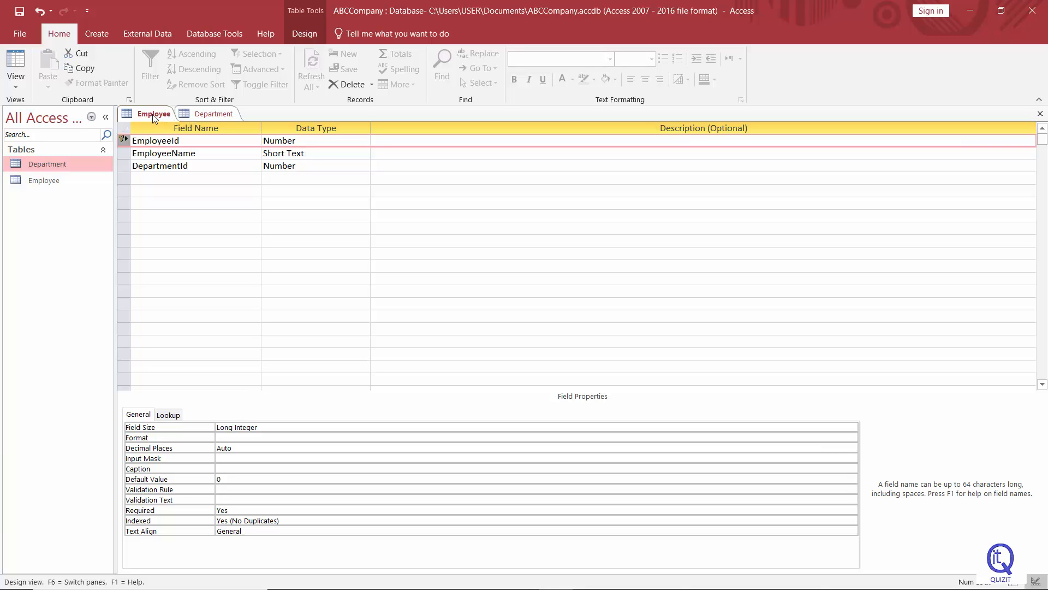
pyautogui.click(197, 116)
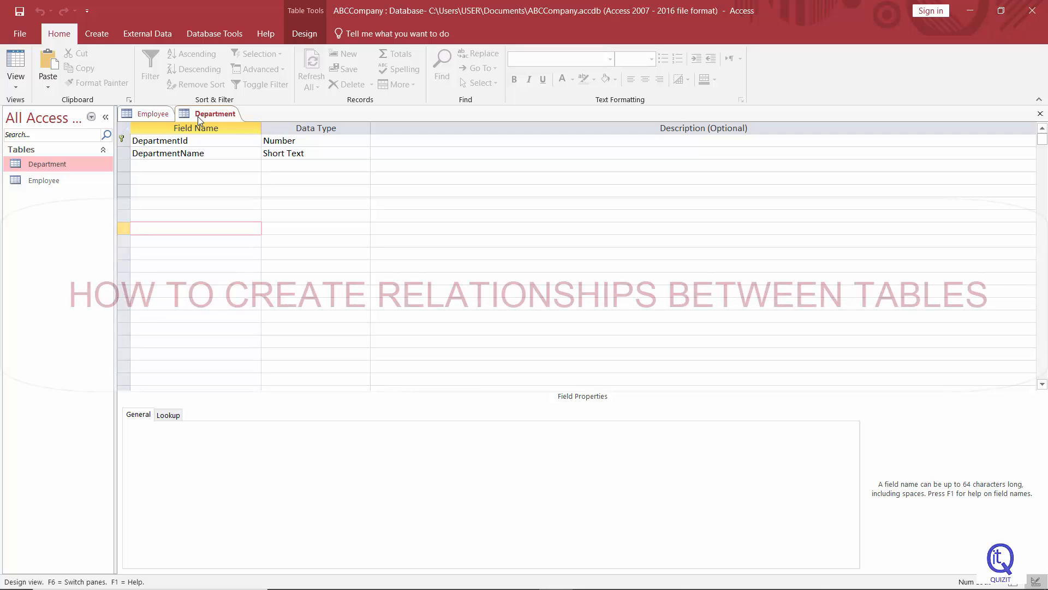
pyautogui.click(156, 116)
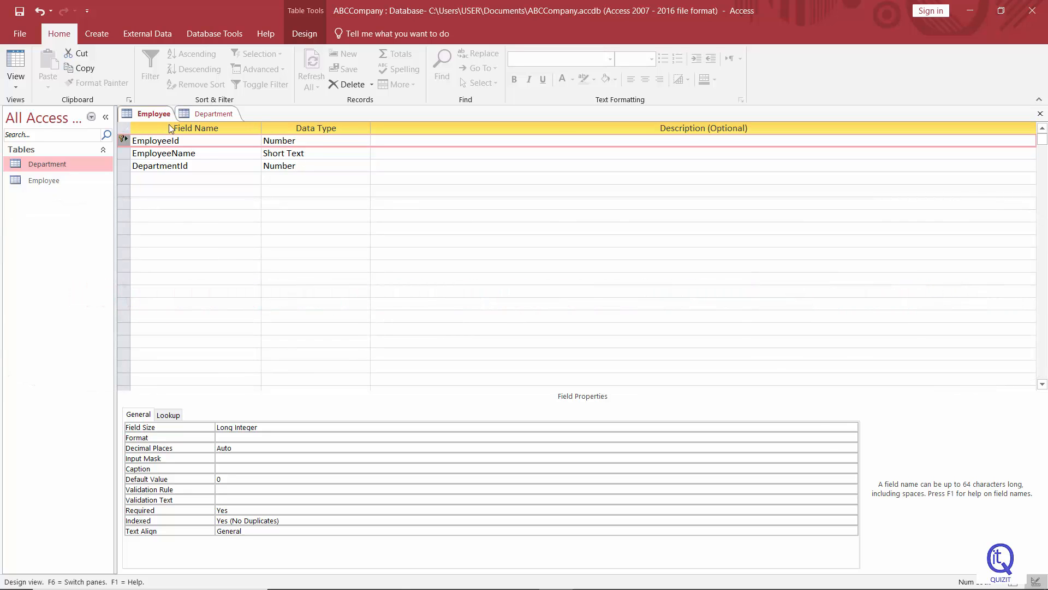
# Open the Relationships window and add the Department and Employee tables to it
pyautogui.click(308, 35)
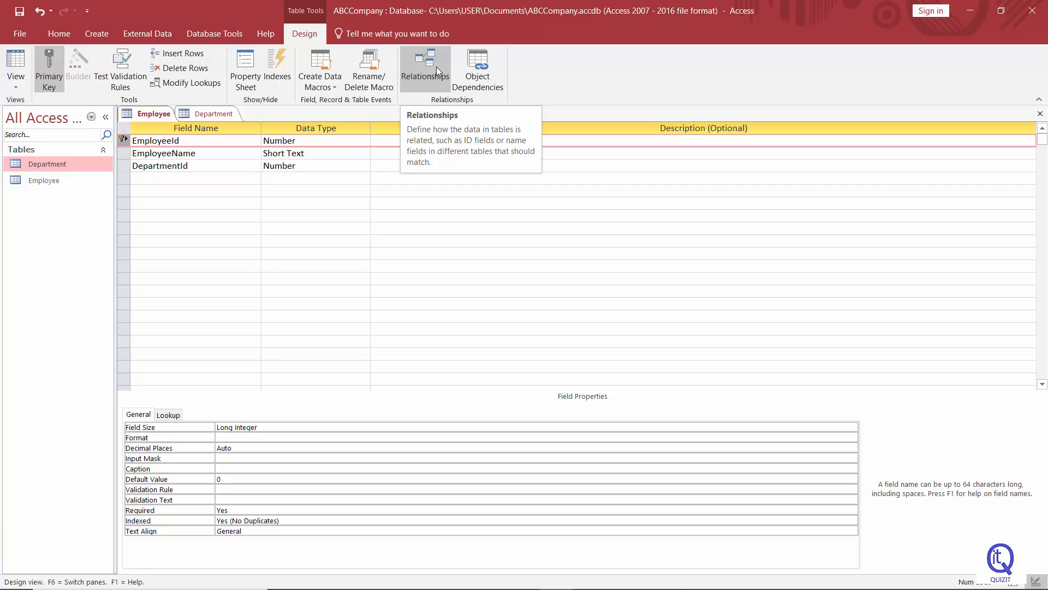
pyautogui.click(437, 67)
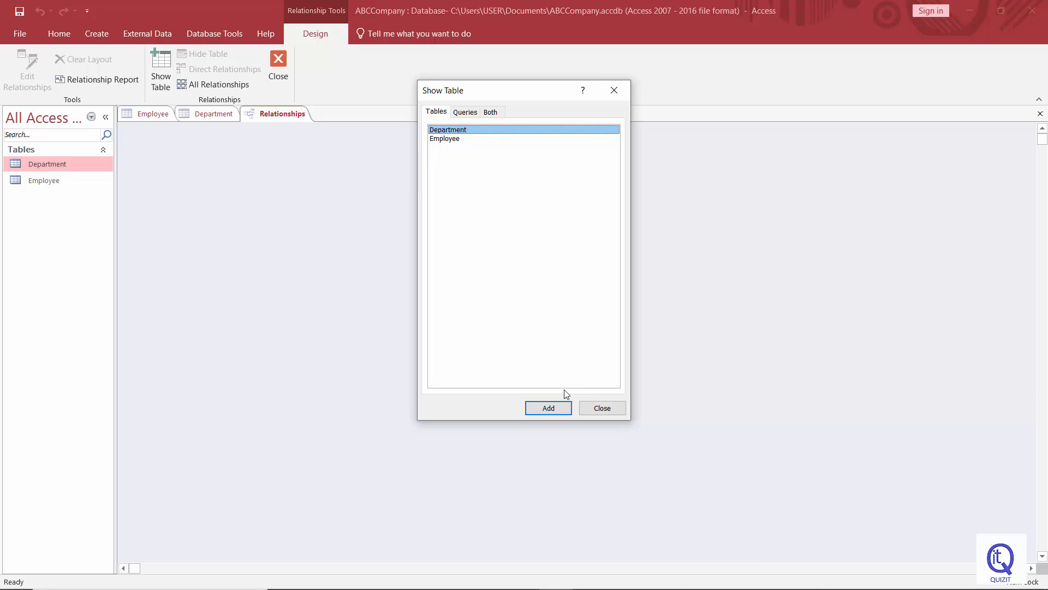
pyautogui.click(560, 407)
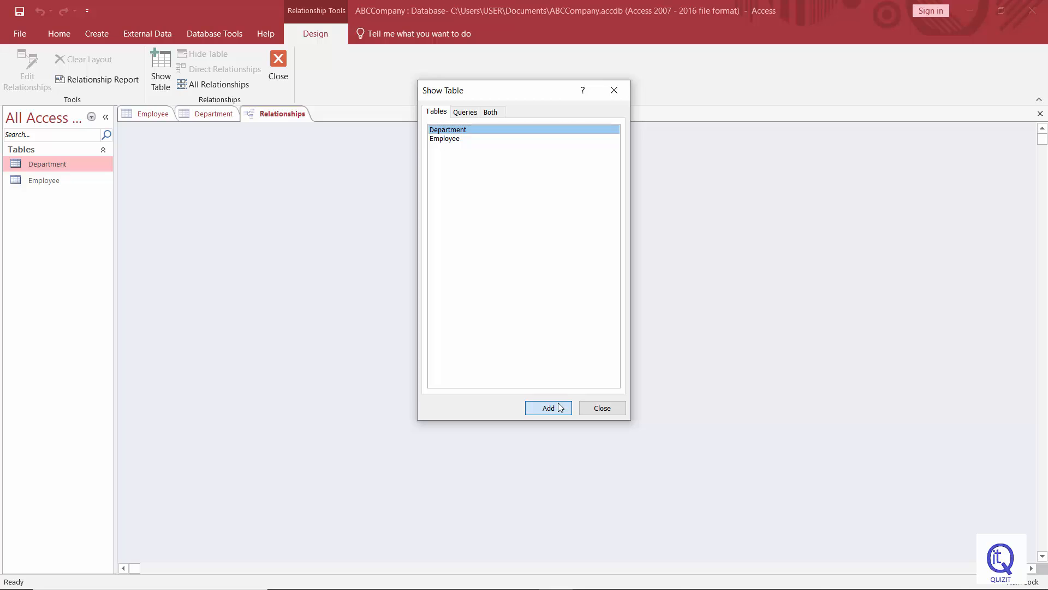
pyautogui.click(445, 140)
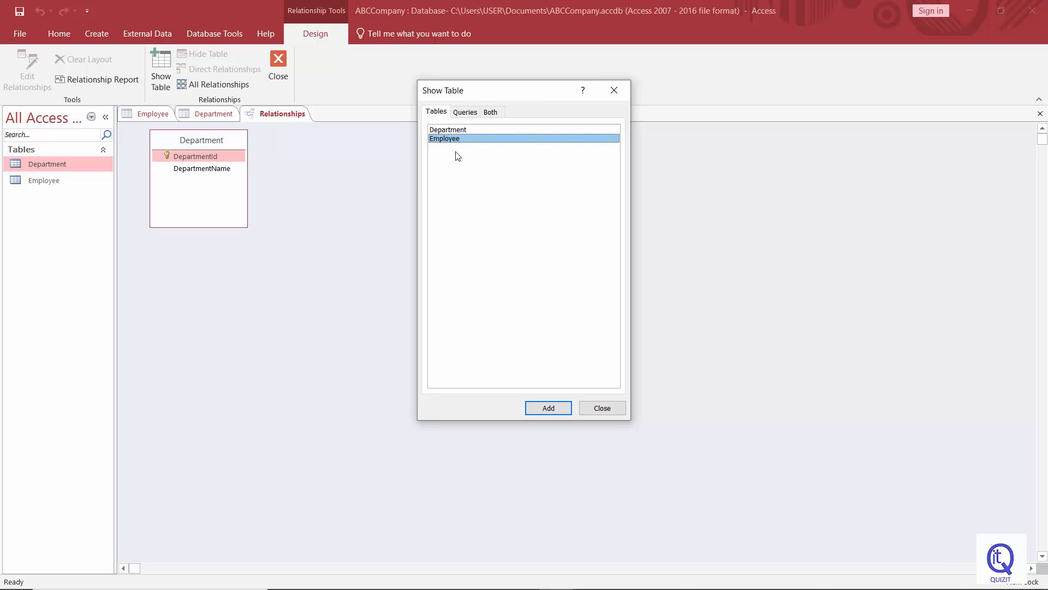
pyautogui.click(552, 410)
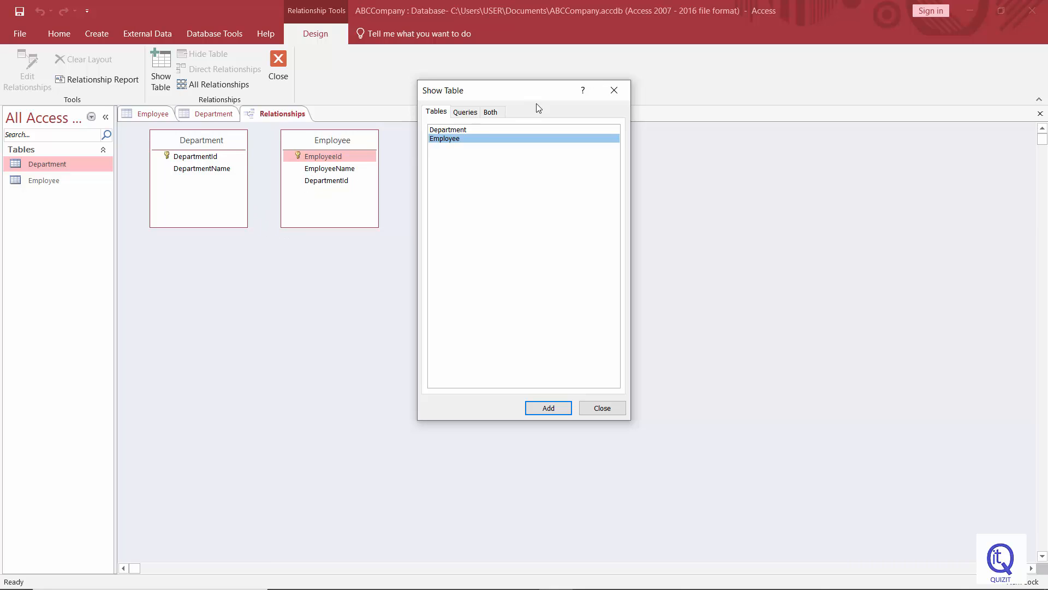
# Close the Show Table dialog and arrange the tables with Employee on the left and Department on the right
pyautogui.click(612, 91)
pyautogui.moveTo(315, 140); pyautogui.dragTo(491, 208)
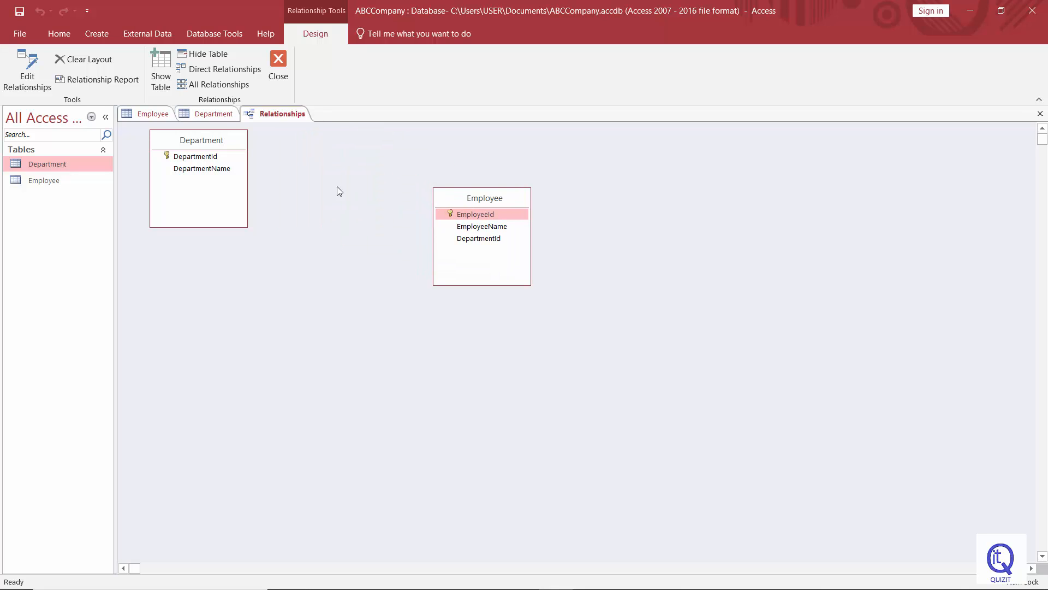
pyautogui.moveTo(217, 140); pyautogui.dragTo(303, 193)
pyautogui.moveTo(496, 202); pyautogui.dragTo(482, 193)
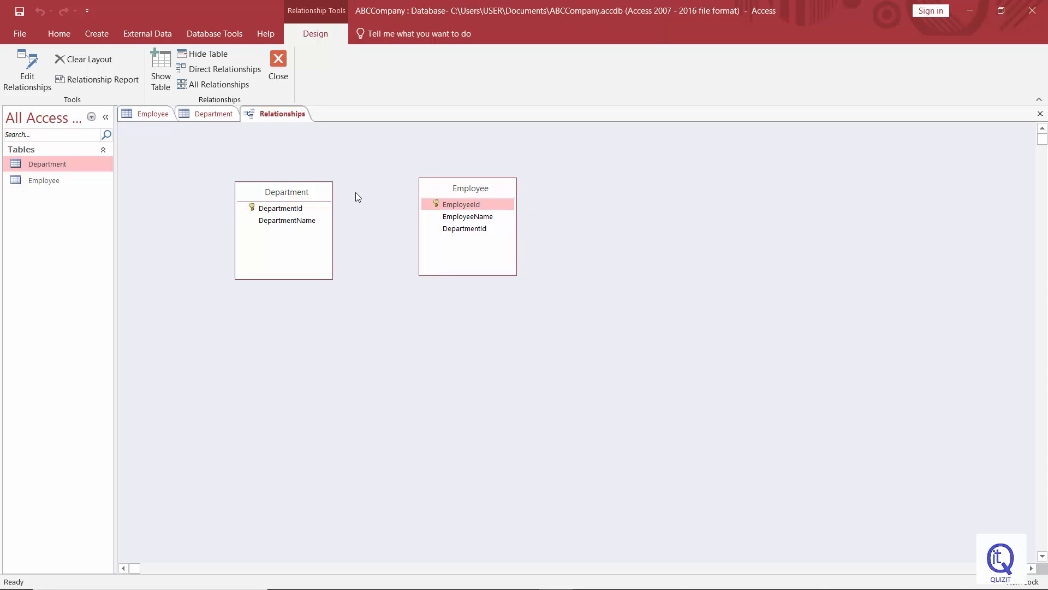
pyautogui.moveTo(313, 192); pyautogui.dragTo(316, 188)
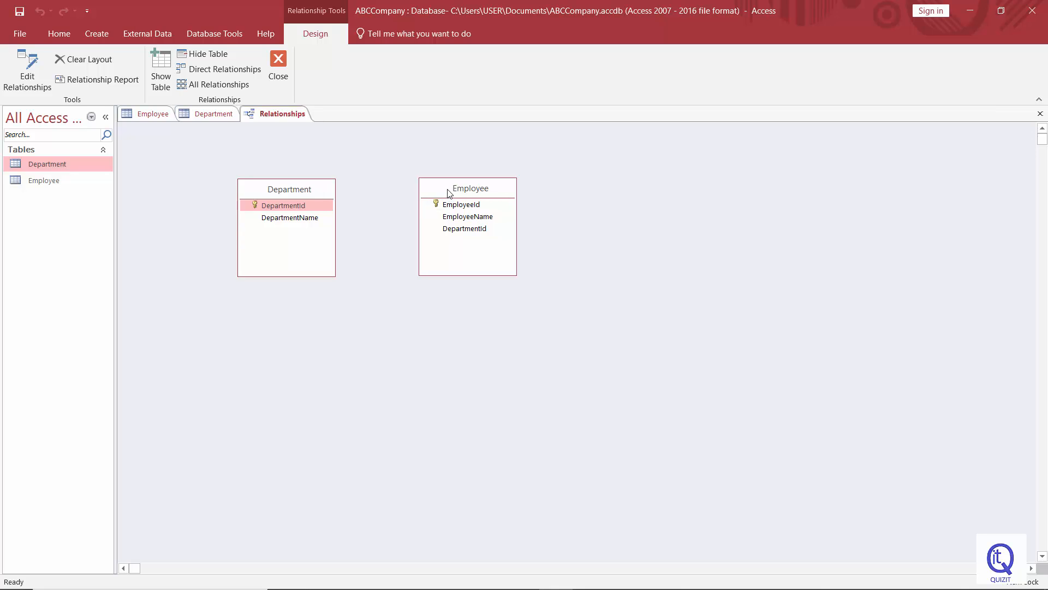
pyautogui.moveTo(449, 192); pyautogui.dragTo(408, 191)
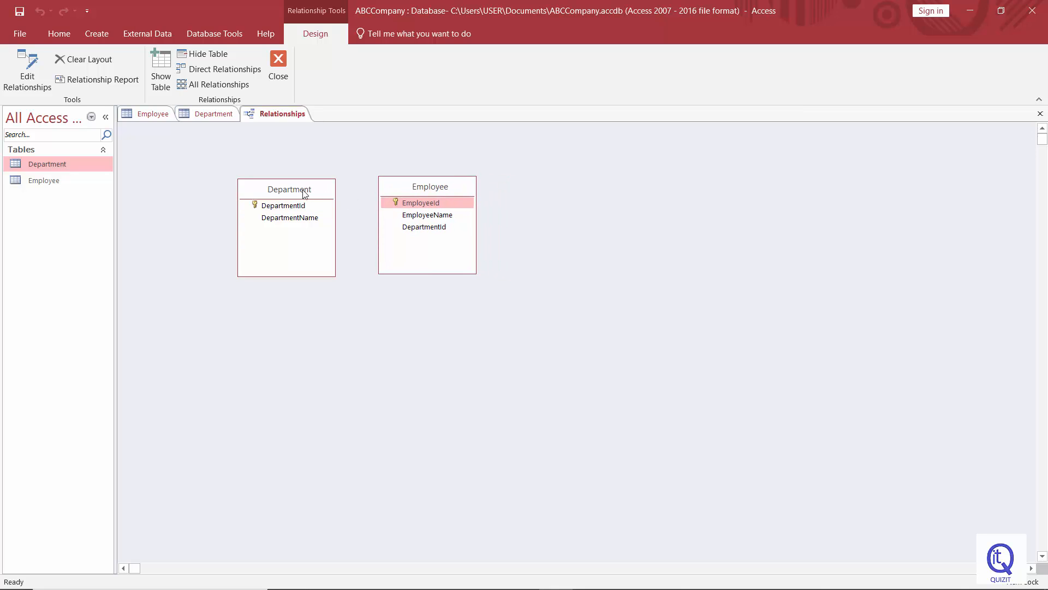
pyautogui.moveTo(304, 194); pyautogui.dragTo(601, 191)
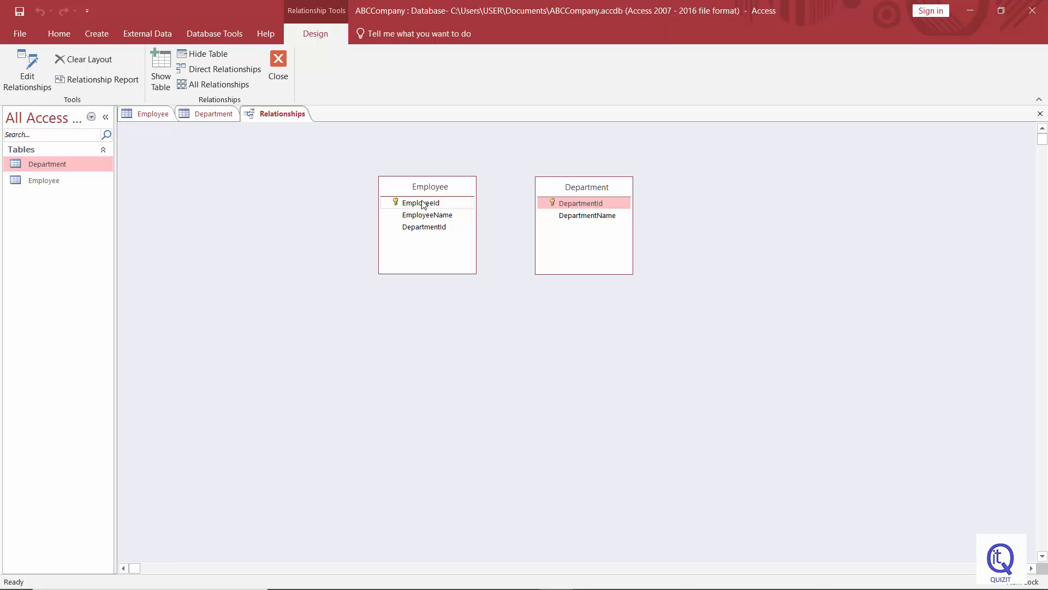
# Link DepartmentId in the Employee table to DepartmentId in the Department table, keeping DepartmentId as the matching field
pyautogui.click(595, 205)
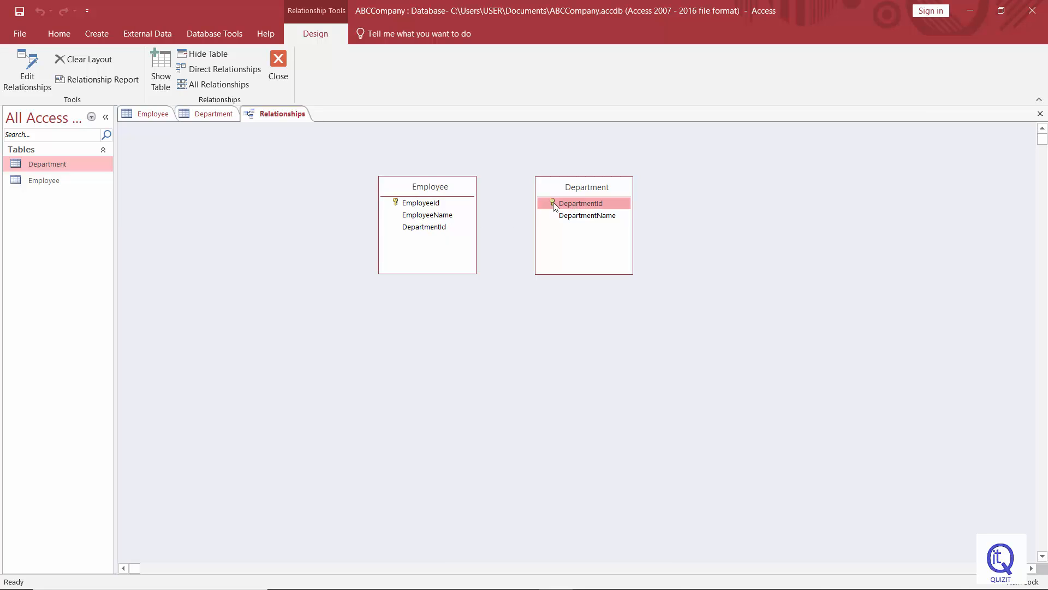
pyautogui.click(469, 228)
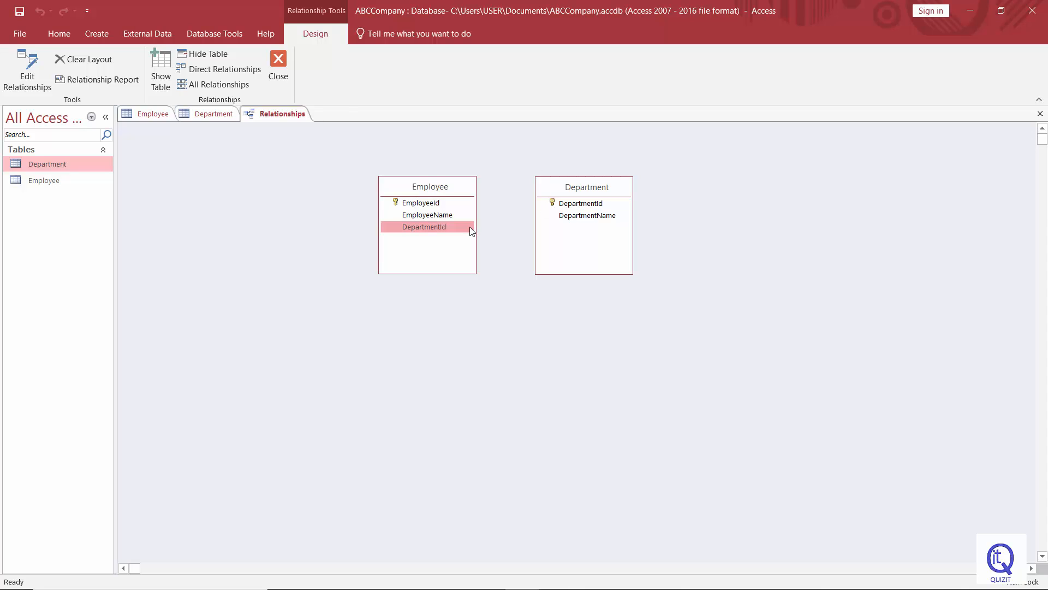
pyautogui.moveTo(470, 230); pyautogui.dragTo(553, 202)
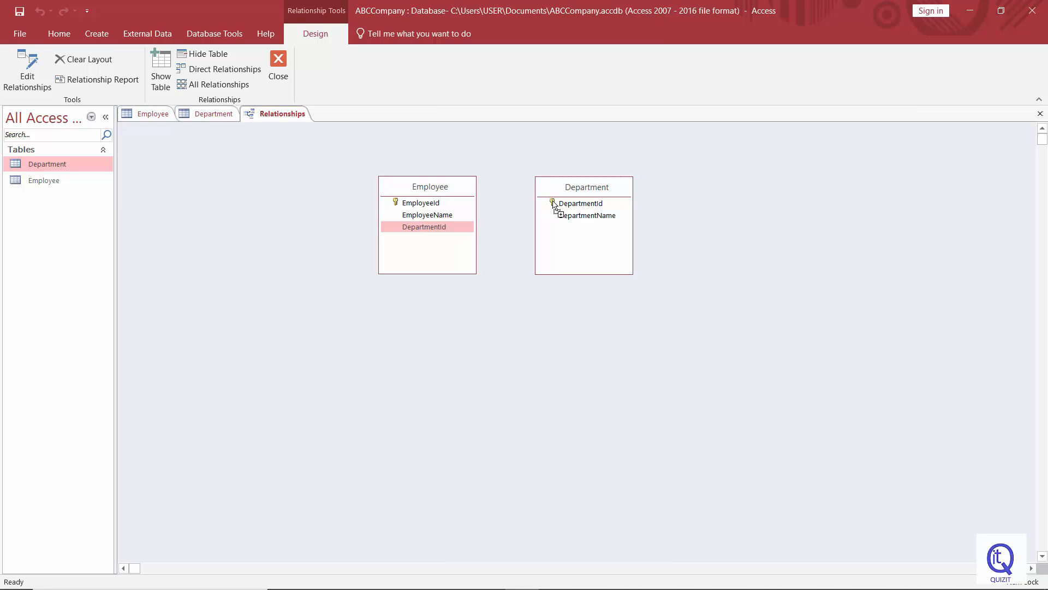
pyautogui.moveTo(553, 204); pyautogui.dragTo(553, 205)
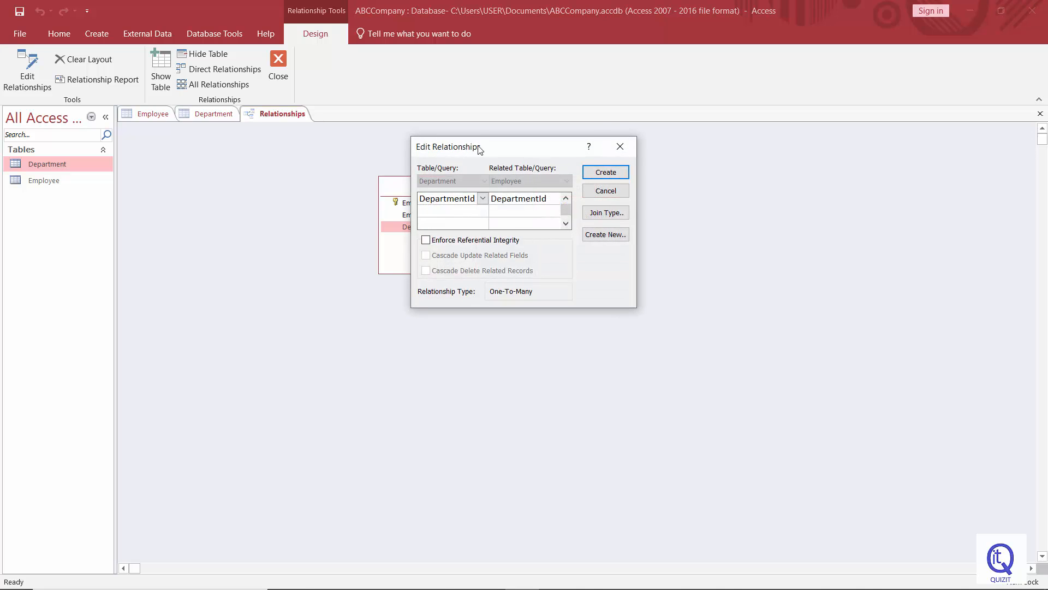
pyautogui.moveTo(477, 147); pyautogui.dragTo(457, 148)
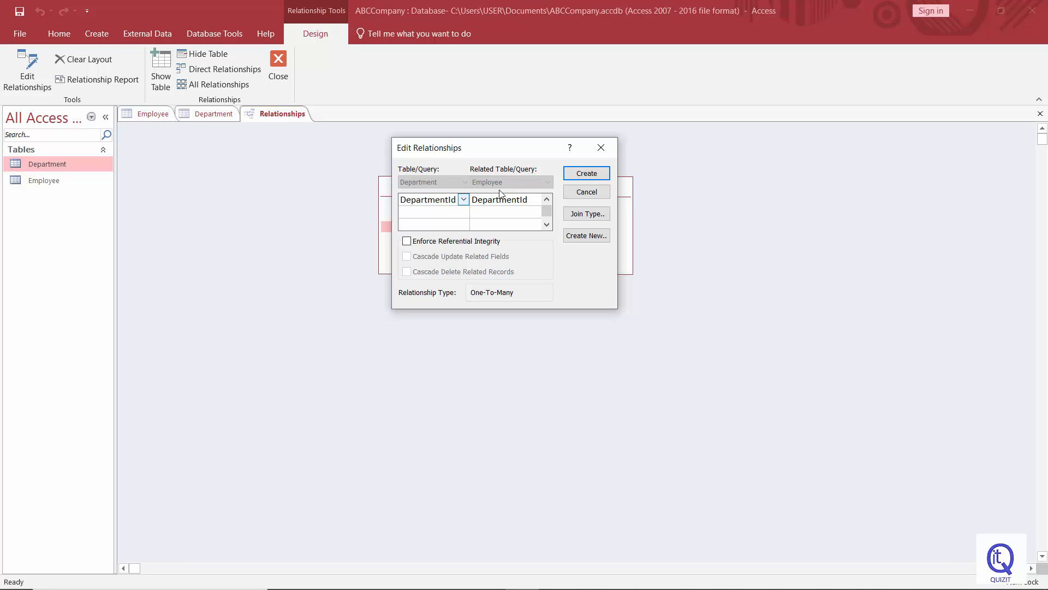
pyautogui.click(464, 200)
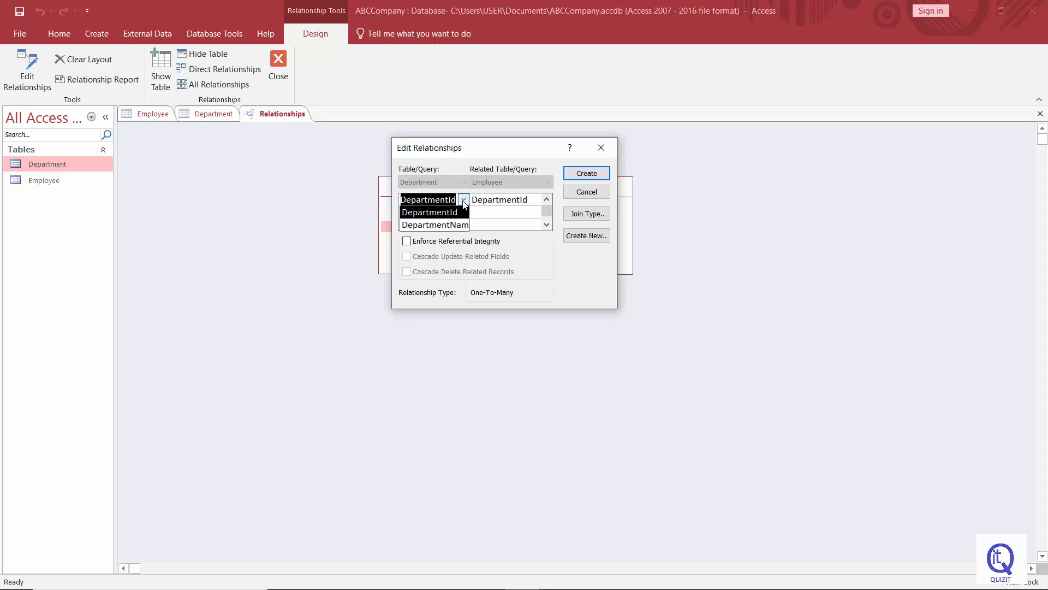
pyautogui.click(457, 213)
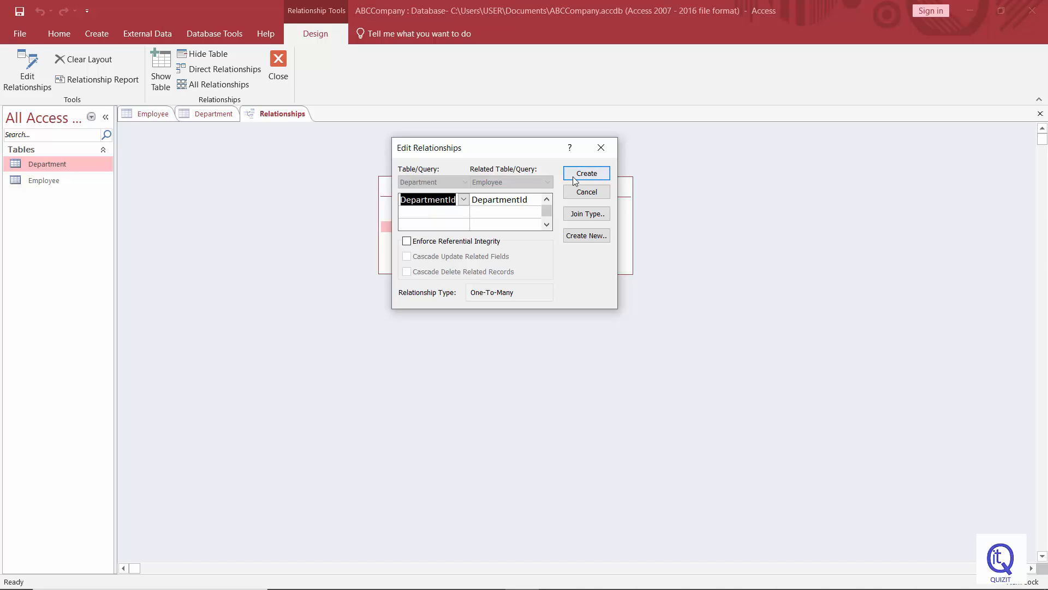
# Create the one-to-many relationship between Department and Employee without enforcing referential integrity
pyautogui.click(407, 242)
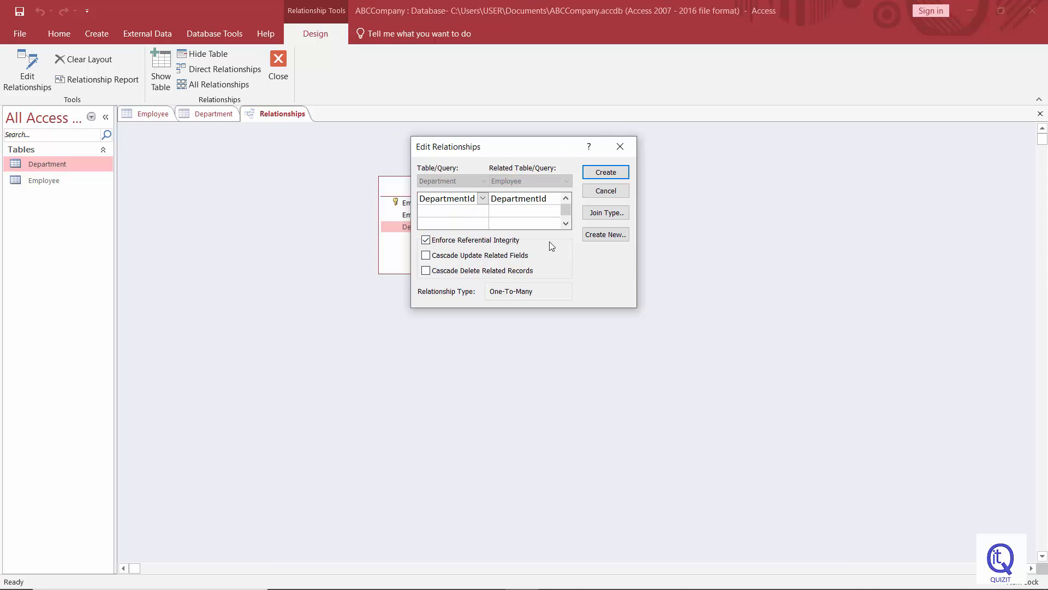
pyautogui.click(426, 241)
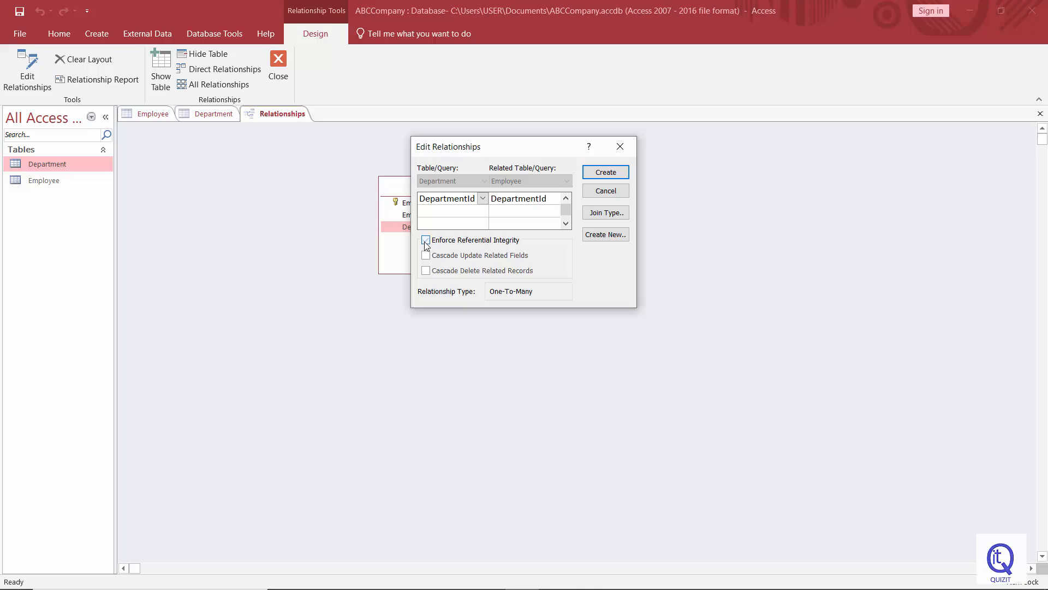
pyautogui.click(606, 173)
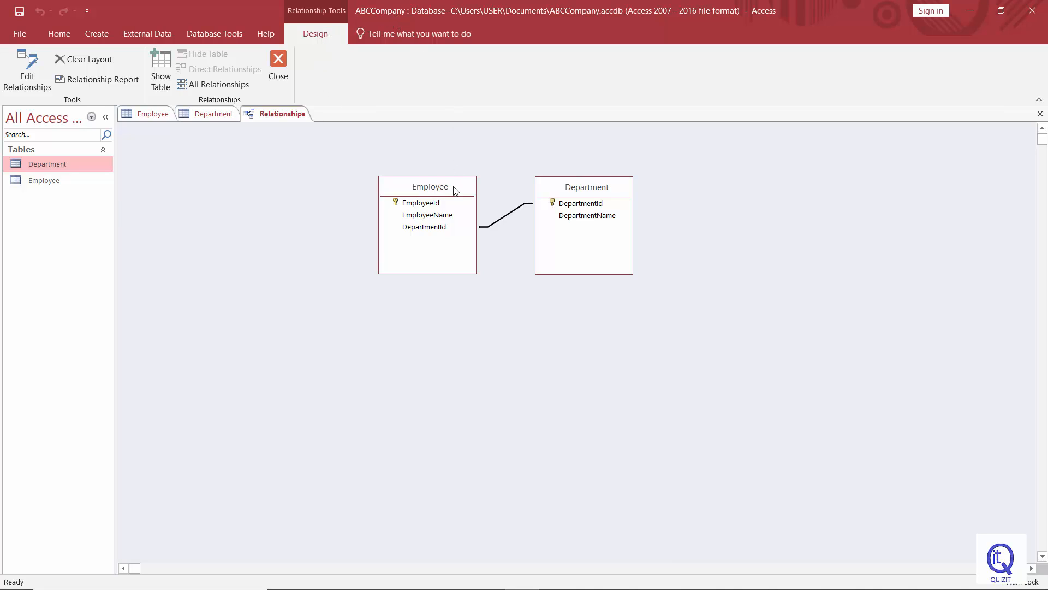
pyautogui.click(594, 205)
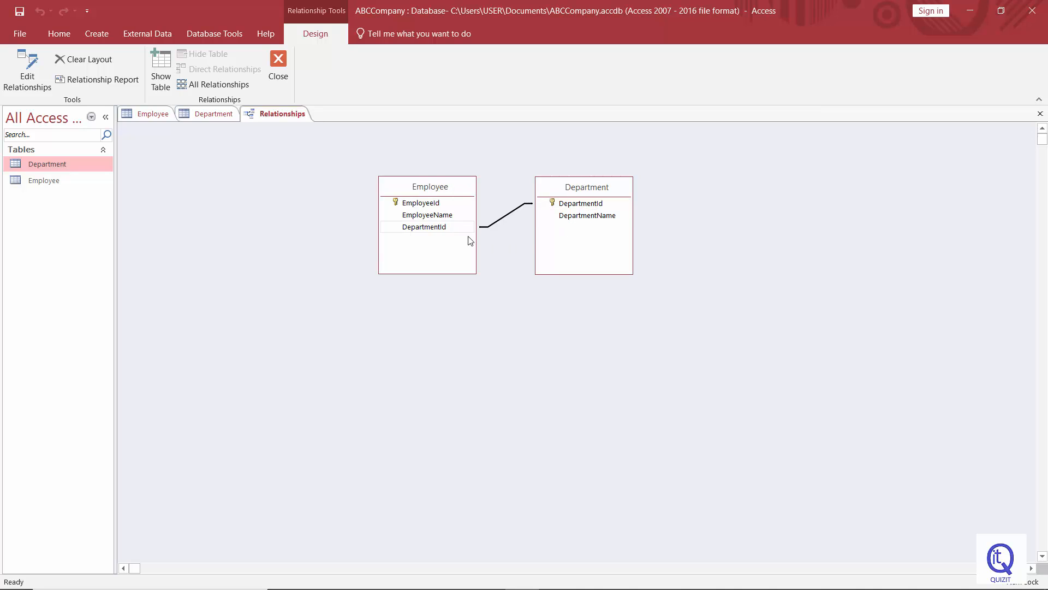